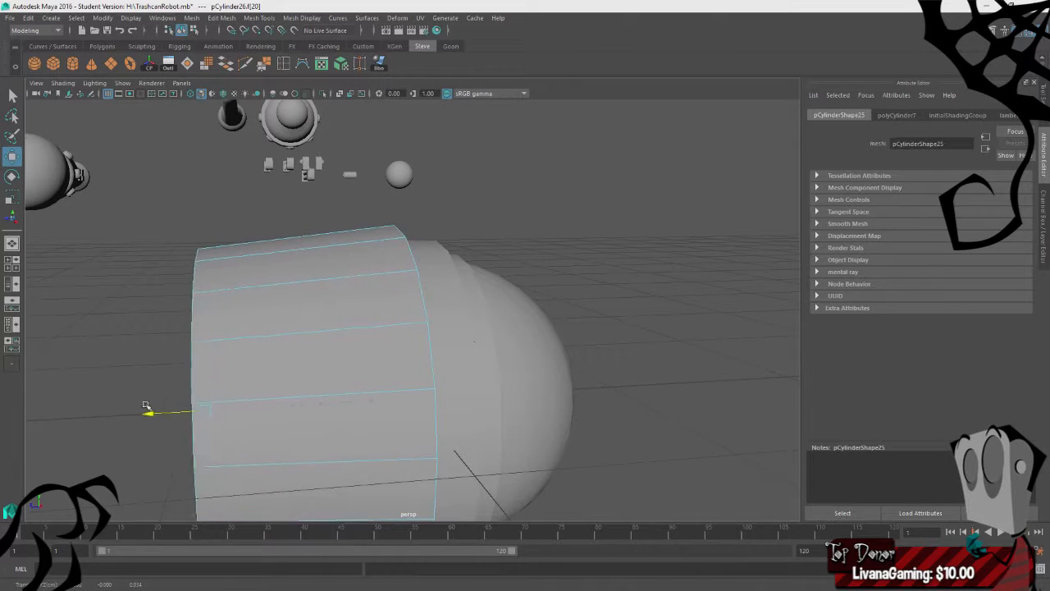
# - Duplicate the tapered cylinder segment three times, offsetting each copy backward to form an overlapping row behind the dome
pyautogui.scroll(-4, 460, 339)
pyautogui.keyDown('alt'); pyautogui.moveTo(460, 340); pyautogui.dragTo(570, 266); pyautogui.keyUp('alt')
pyautogui.moveTo(571, 266); pyautogui.dragTo(621, 246, button='right')
pyautogui.click(365, 320)
pyautogui.keyDown('alt'); pyautogui.moveTo(365, 320); pyautogui.dragTo(427, 292); pyautogui.keyUp('alt')
pyautogui.hotkey('ctrl', 'd')
pyautogui.hotkey('ctrl', 'd')
pyautogui.moveTo(336, 364); pyautogui.dragTo(140, 366)
pyautogui.hotkey('ctrl', 'd')
pyautogui.keyDown('alt'); pyautogui.moveTo(509, 373); pyautogui.dragTo(567, 377); pyautogui.keyUp('alt')
pyautogui.keyDown('alt'); pyautogui.moveTo(277, 453); pyautogui.dragTo(362, 437, button='middle'); pyautogui.keyUp('alt')
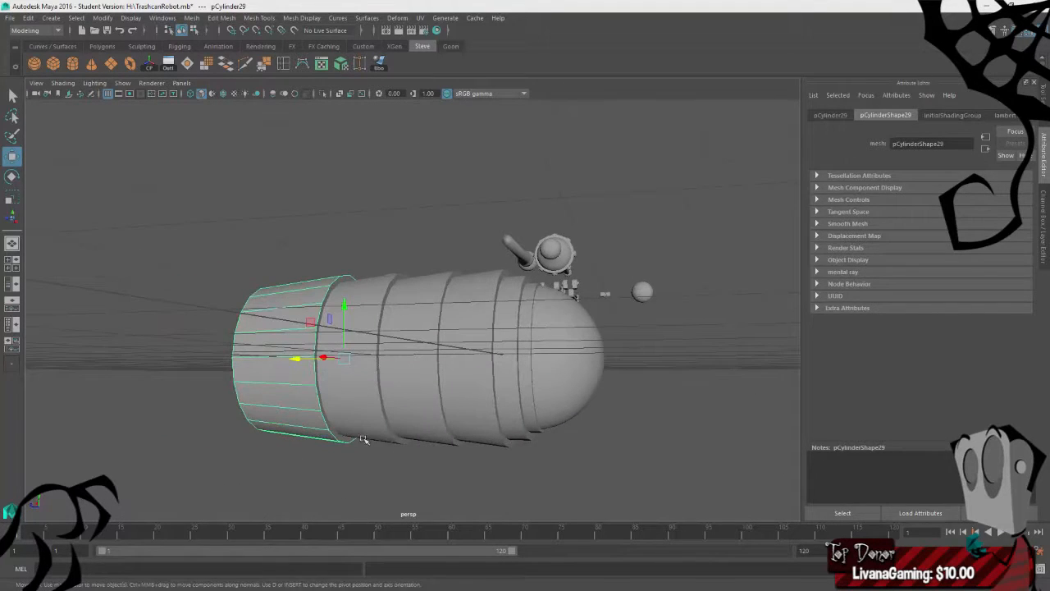
# - Delete the four tapered cylinder segments behind the dome, keeping the dome and its two rim rings
pyautogui.press('Delete')
pyautogui.click(338, 394)
pyautogui.press('Delete')
pyautogui.click(407, 381)
pyautogui.press('Delete')
pyautogui.click(460, 394)
pyautogui.press('Delete')
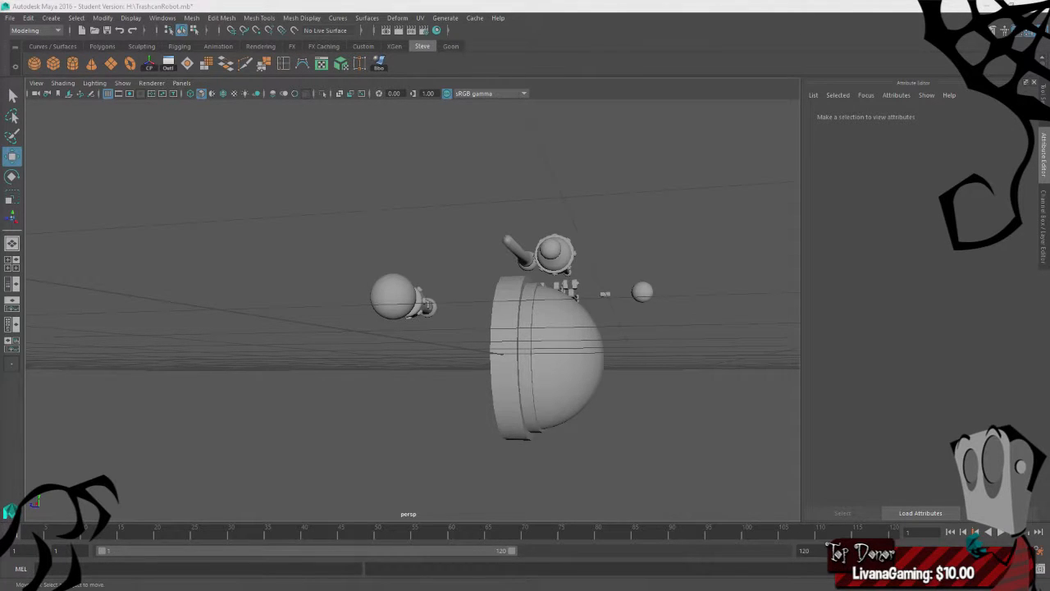
# - Select the full loop of outer side faces around the larger rim ring behind the dome
pyautogui.keyDown('alt'); pyautogui.moveTo(319, 405); pyautogui.dragTo(505, 319); pyautogui.keyUp('alt')
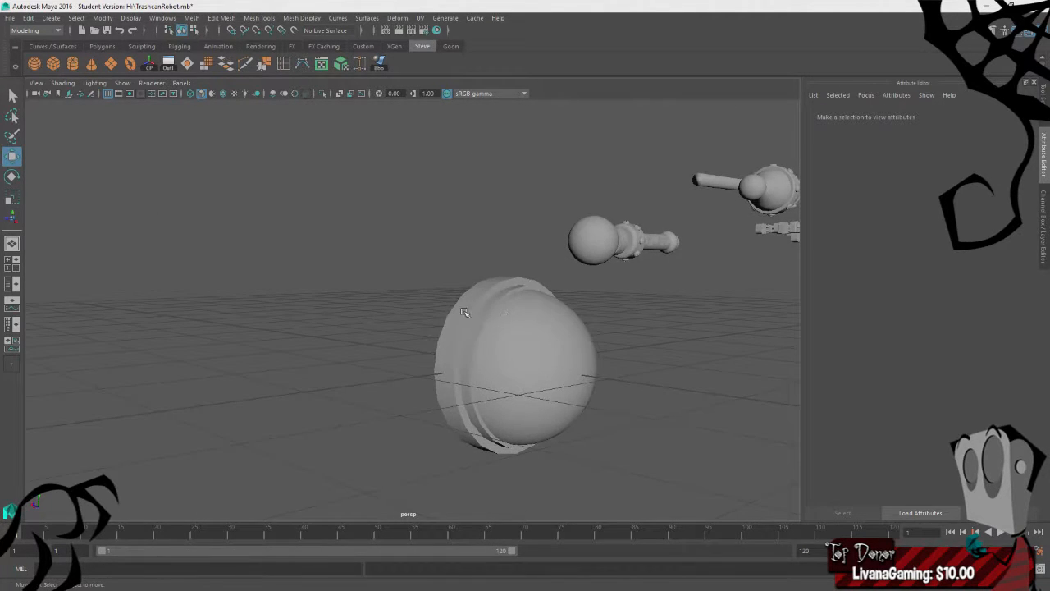
pyautogui.click(465, 312)
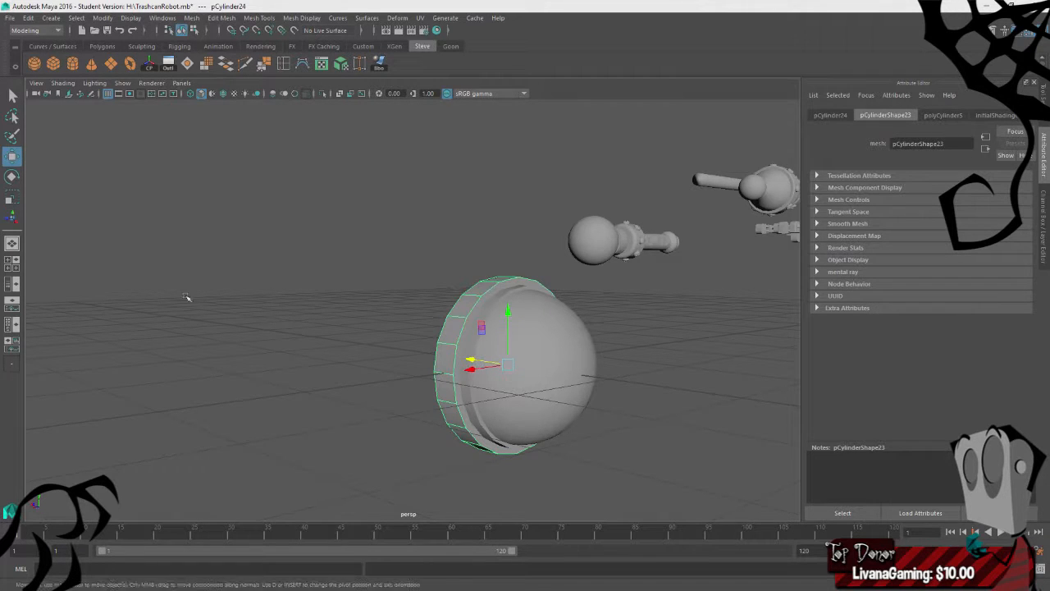
pyautogui.keyDown('alt'); pyautogui.moveTo(294, 318); pyautogui.dragTo(326, 251); pyautogui.keyUp('alt')
pyautogui.moveTo(356, 230); pyautogui.dragTo(350, 259, button='right')
pyautogui.moveTo(341, 361)
pyautogui.keyDown('alt'); pyautogui.mouseDown()
pyautogui.moveTo(315, 375)
pyautogui.moveTo(324, 367)
pyautogui.mouseUp(); pyautogui.keyUp('alt')
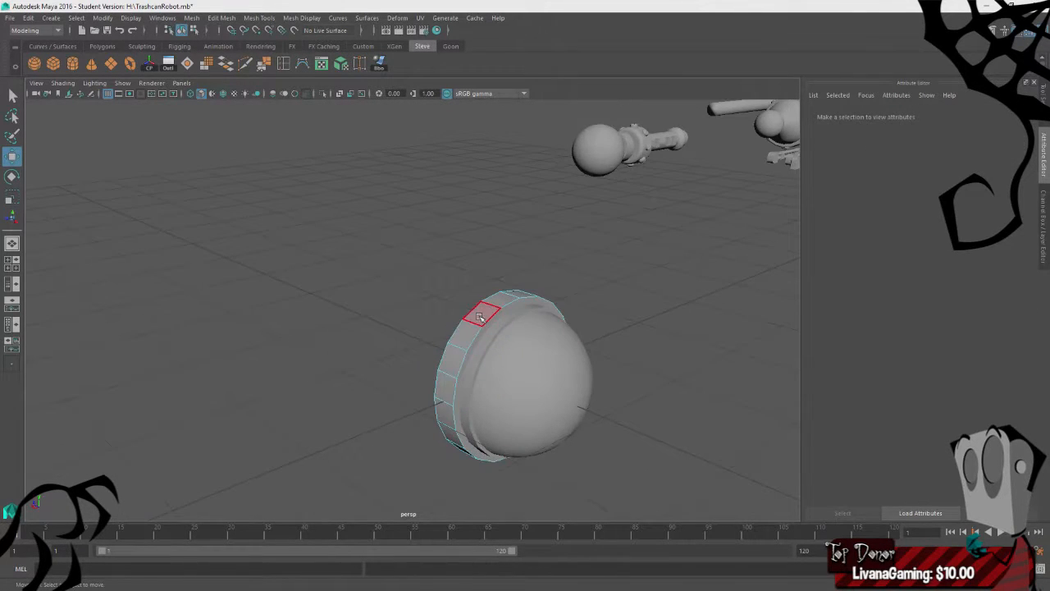
pyautogui.click(485, 320)
pyautogui.keyDown('shift'); pyautogui.doubleClick(472, 328); pyautogui.keyUp('shift')
pyautogui.keyDown('alt'); pyautogui.moveTo(655, 353); pyautogui.dragTo(599, 352); pyautogui.keyUp('alt')
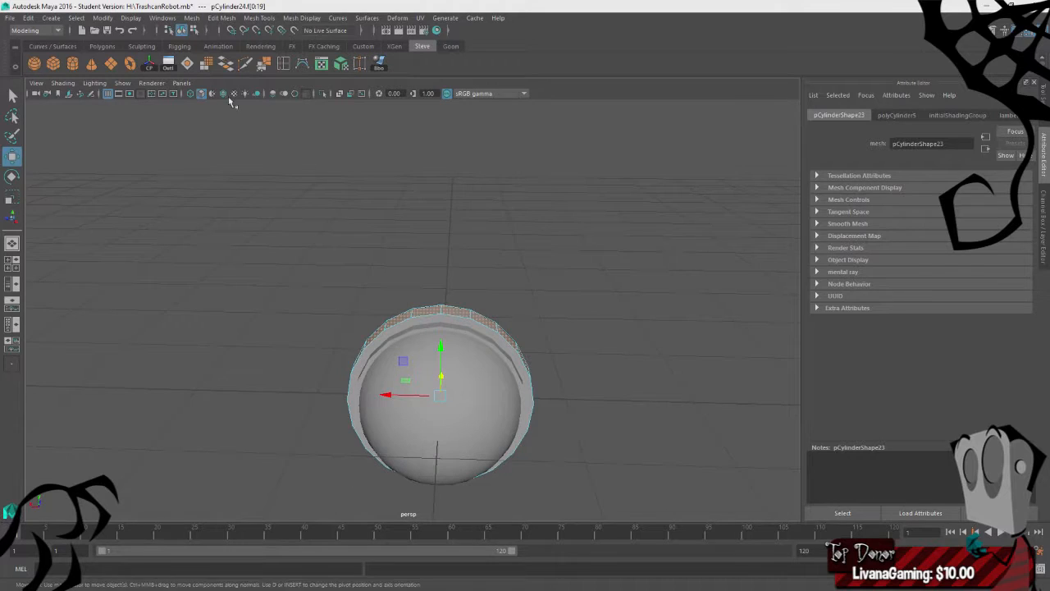
# - Extrude the selected rim faces outward as separate blocks, with Keep Faces Together off
pyautogui.hotkey('ctrl', 'e')
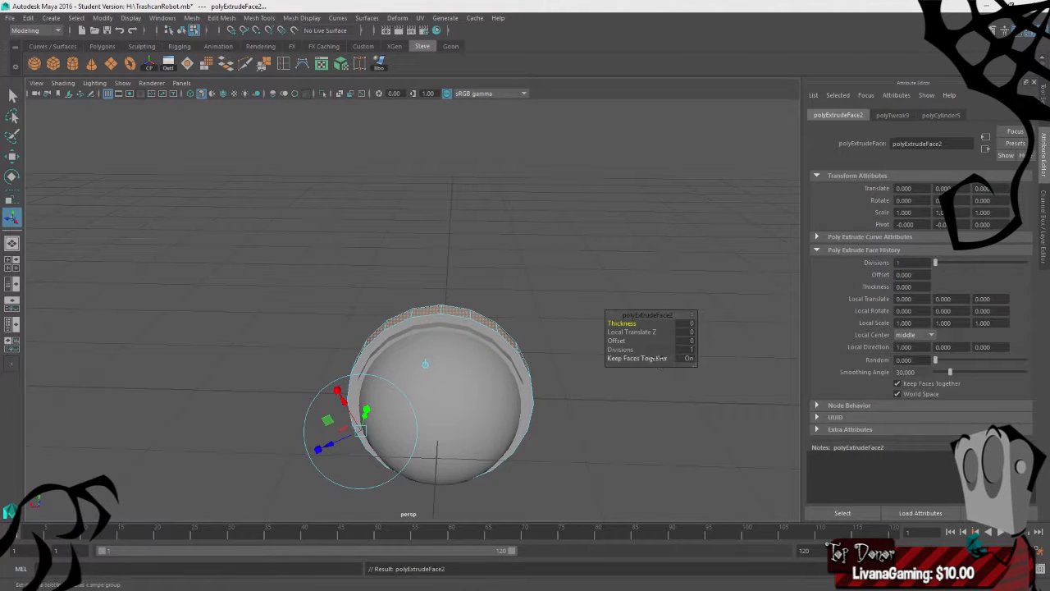
pyautogui.moveTo(337, 442); pyautogui.dragTo(324, 448)
pyautogui.moveTo(194, 425)
pyautogui.keyDown('alt'); pyautogui.mouseDown()
pyautogui.moveTo(258, 418)
pyautogui.moveTo(194, 411)
pyautogui.mouseUp(); pyautogui.keyUp('alt')
pyautogui.moveTo(330, 387); pyautogui.dragTo(333, 394)
pyautogui.hotkey('ctrl', 'z')
# - Select the outer end face of each of the twenty extruded blocks around the rim ring
pyautogui.keyDown('alt'); pyautogui.moveTo(128, 378); pyautogui.dragTo(269, 326); pyautogui.keyUp('alt')
pyautogui.click(179, 311)
pyautogui.click(459, 355)
pyautogui.keyDown('shift'); pyautogui.click(488, 329); pyautogui.keyUp('shift')
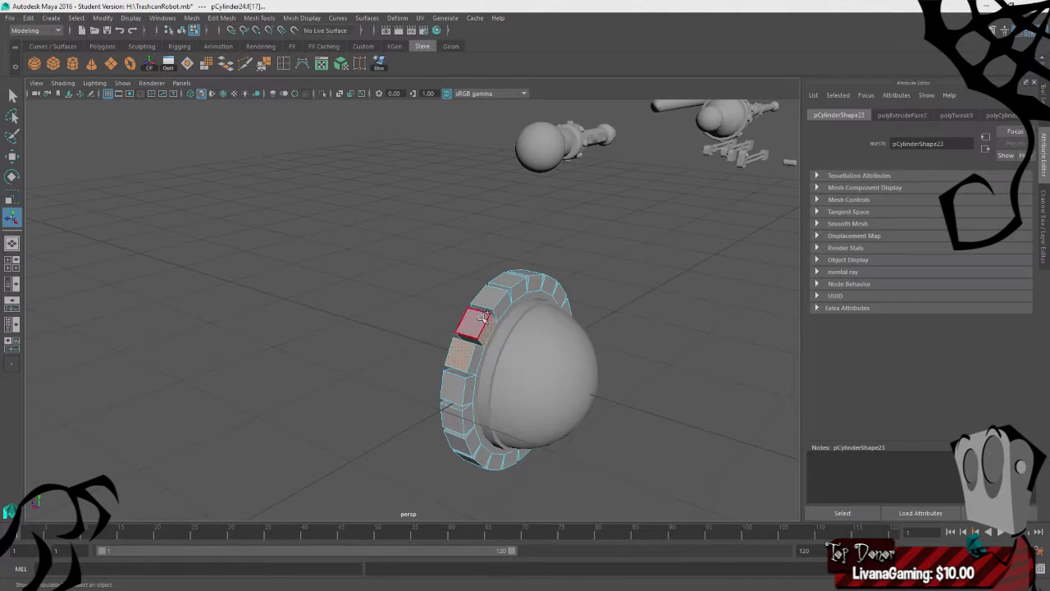
pyautogui.keyDown('shift'); pyautogui.click(463, 356); pyautogui.keyUp('shift')
pyautogui.keyDown('shift'); pyautogui.click(461, 421); pyautogui.keyUp('shift')
pyautogui.keyDown('alt'); pyautogui.moveTo(339, 469); pyautogui.dragTo(409, 396); pyautogui.keyUp('alt')
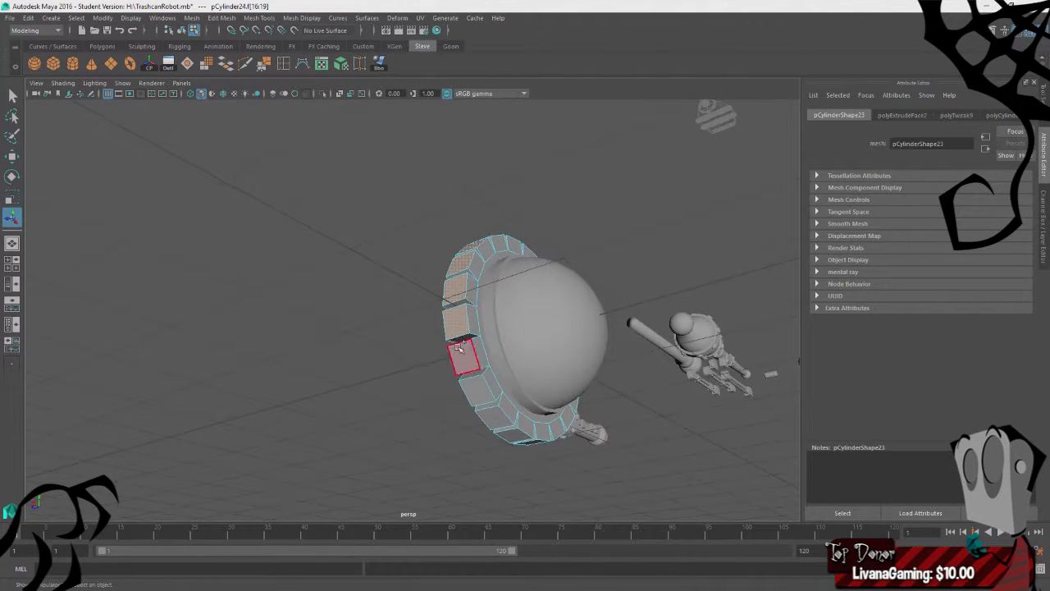
pyautogui.keyDown('shift'); pyautogui.click(463, 358); pyautogui.keyUp('shift')
pyautogui.keyDown('shift'); pyautogui.click(479, 390); pyautogui.keyUp('shift')
pyautogui.keyDown('shift'); pyautogui.click(494, 417); pyautogui.keyUp('shift')
pyautogui.keyDown('alt'); pyautogui.moveTo(490, 436); pyautogui.dragTo(347, 442); pyautogui.keyUp('alt')
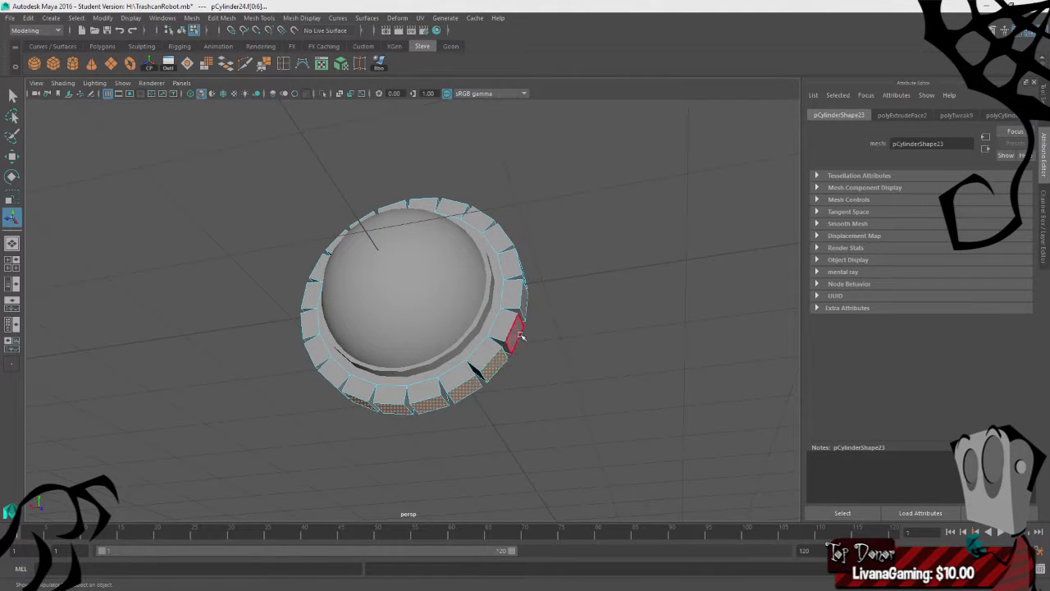
pyautogui.keyDown('shift'); pyautogui.click(527, 306); pyautogui.keyUp('shift')
pyautogui.keyDown('alt'); pyautogui.moveTo(573, 303); pyautogui.dragTo(507, 335); pyautogui.keyUp('alt')
pyautogui.keyDown('shift'); pyautogui.click(354, 377); pyautogui.keyUp('shift')
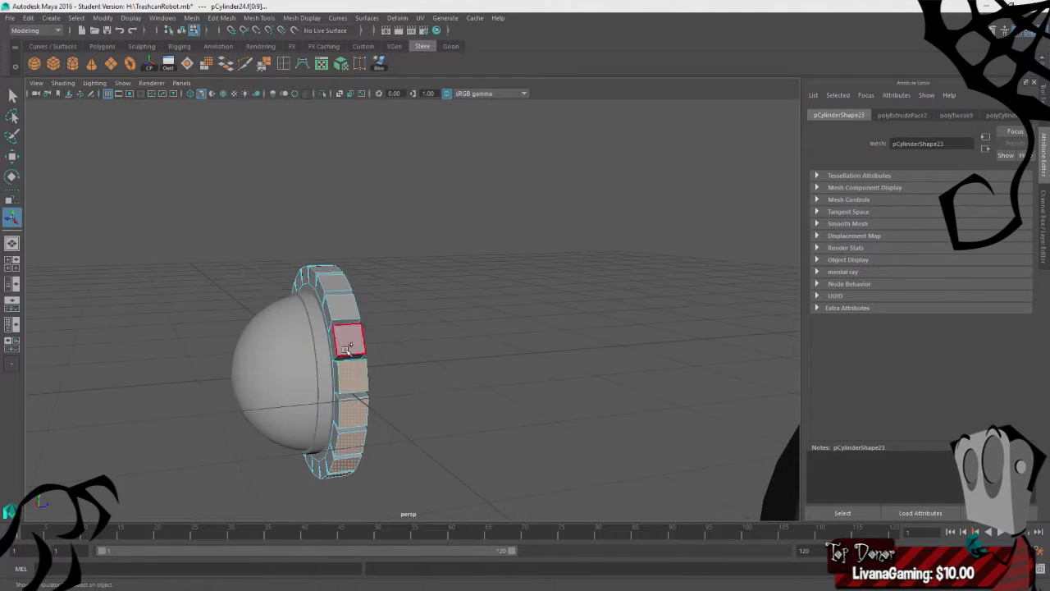
pyautogui.keyDown('shift'); pyautogui.click(350, 343); pyautogui.keyUp('shift')
pyautogui.keyDown('shift'); pyautogui.click(350, 303); pyautogui.keyUp('shift')
pyautogui.keyDown('alt'); pyautogui.moveTo(343, 287); pyautogui.dragTo(461, 353); pyautogui.keyUp('alt')
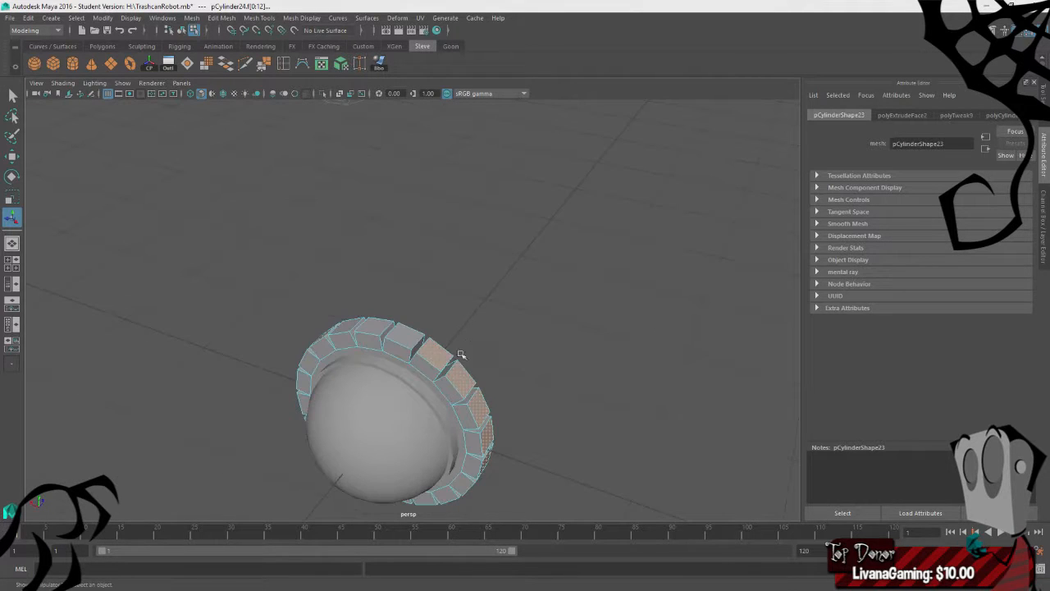
pyautogui.keyDown('shift'); pyautogui.click(399, 336); pyautogui.keyUp('shift')
pyautogui.keyDown('shift'); pyautogui.click(374, 327); pyautogui.keyUp('shift')
pyautogui.keyDown('shift'); pyautogui.click(347, 326); pyautogui.keyUp('shift')
pyautogui.keyDown('alt'); pyautogui.moveTo(230, 311); pyautogui.dragTo(288, 303); pyautogui.keyUp('alt')
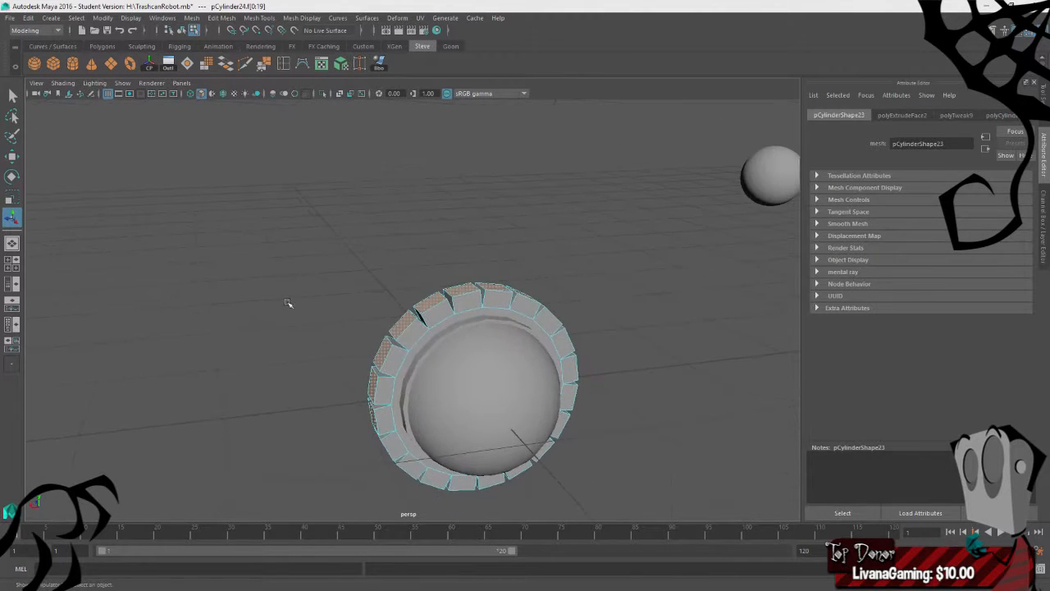
# - Apply the Transform component operation to the selected block end faces
pyautogui.click(215, 18)
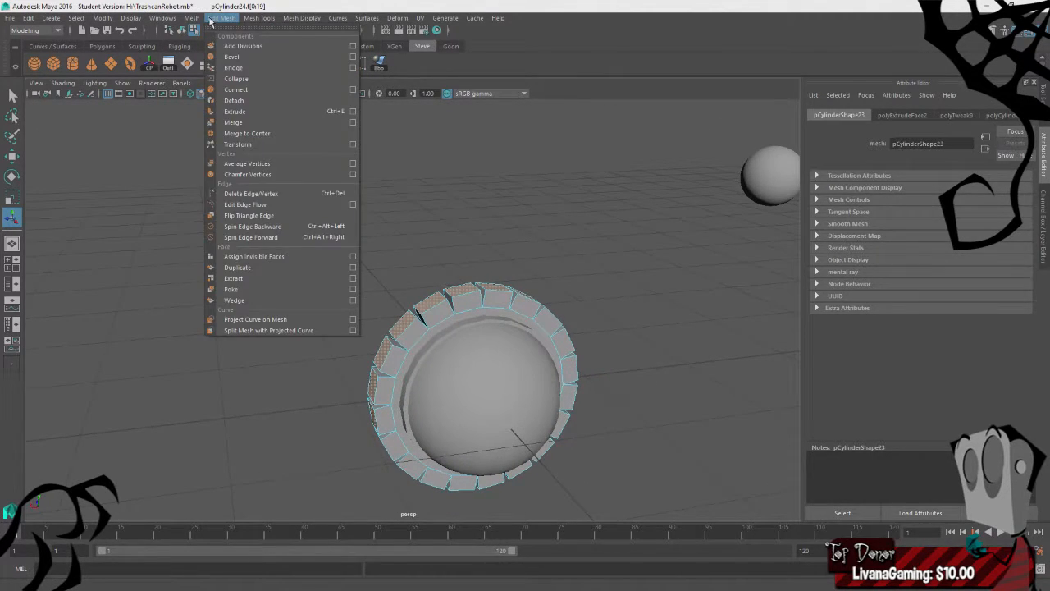
pyautogui.moveTo(258, 18)
pyautogui.moveTo(224, 23)
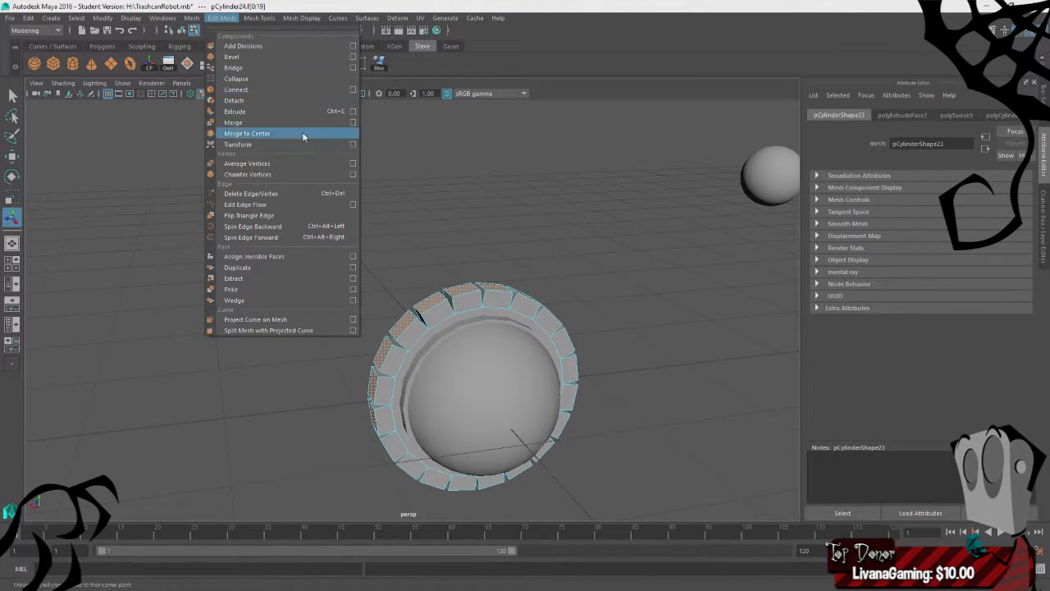
pyautogui.click(352, 146)
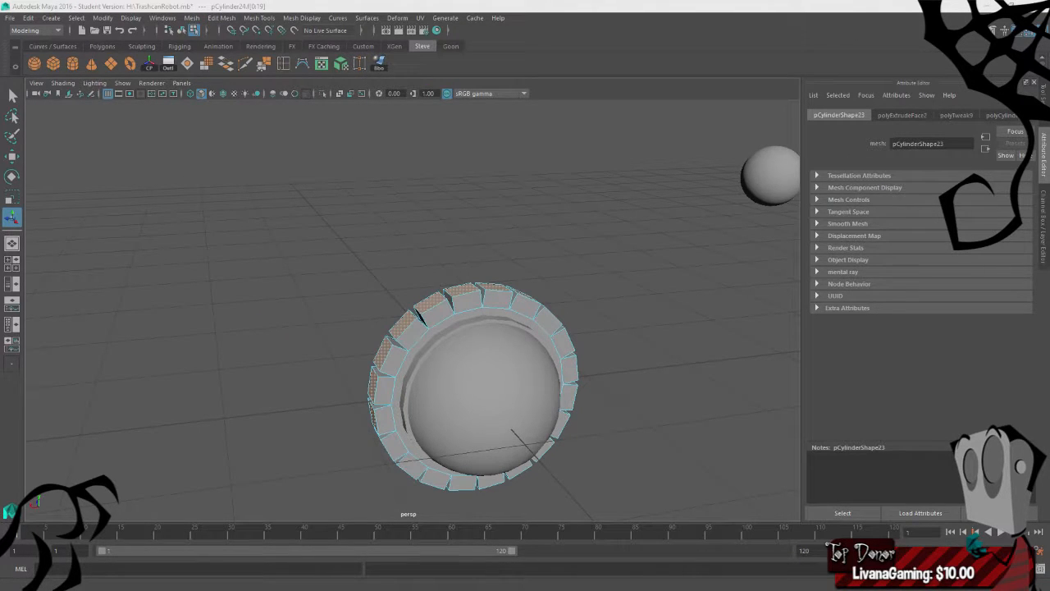
pyautogui.click(217, 21)
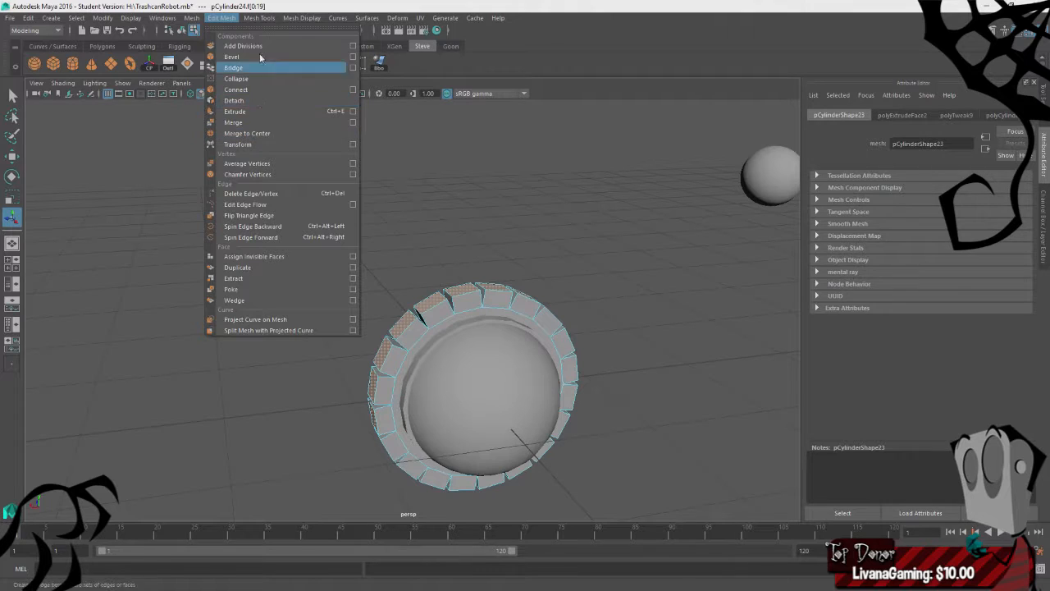
pyautogui.moveTo(191, 18)
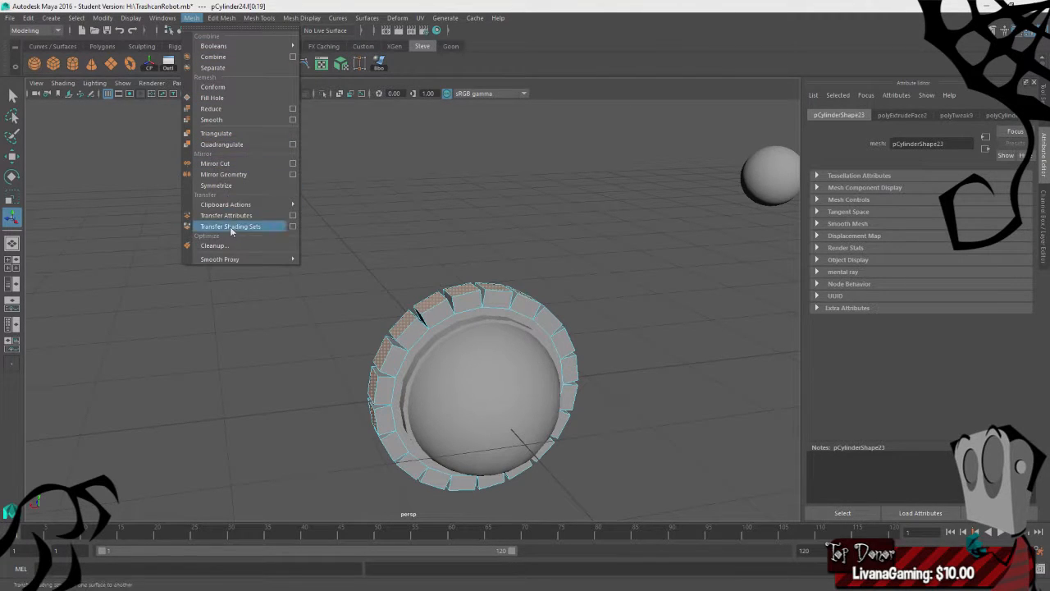
pyautogui.moveTo(314, 19)
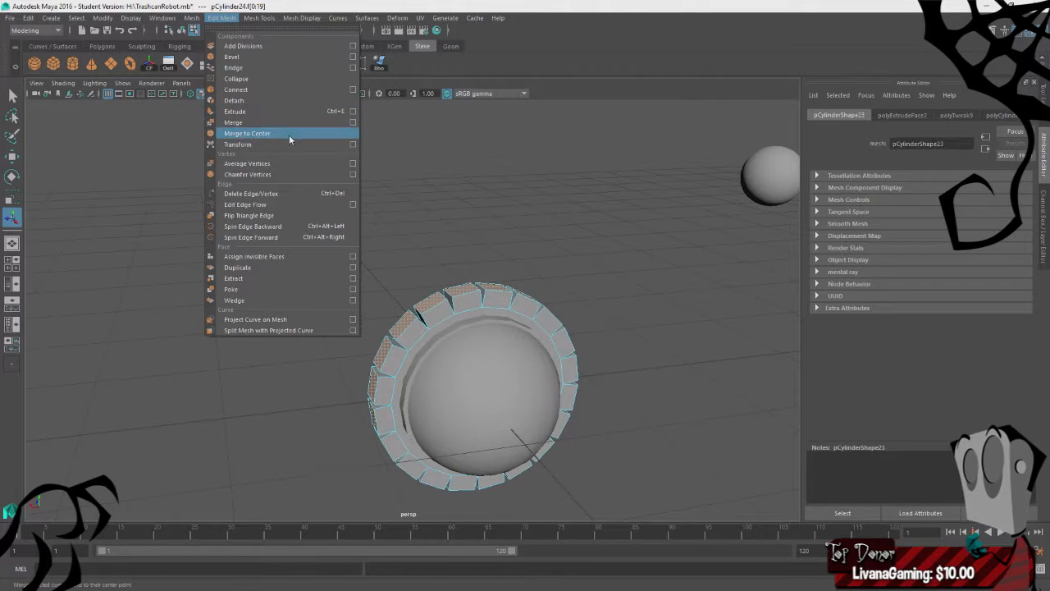
pyautogui.click(298, 144)
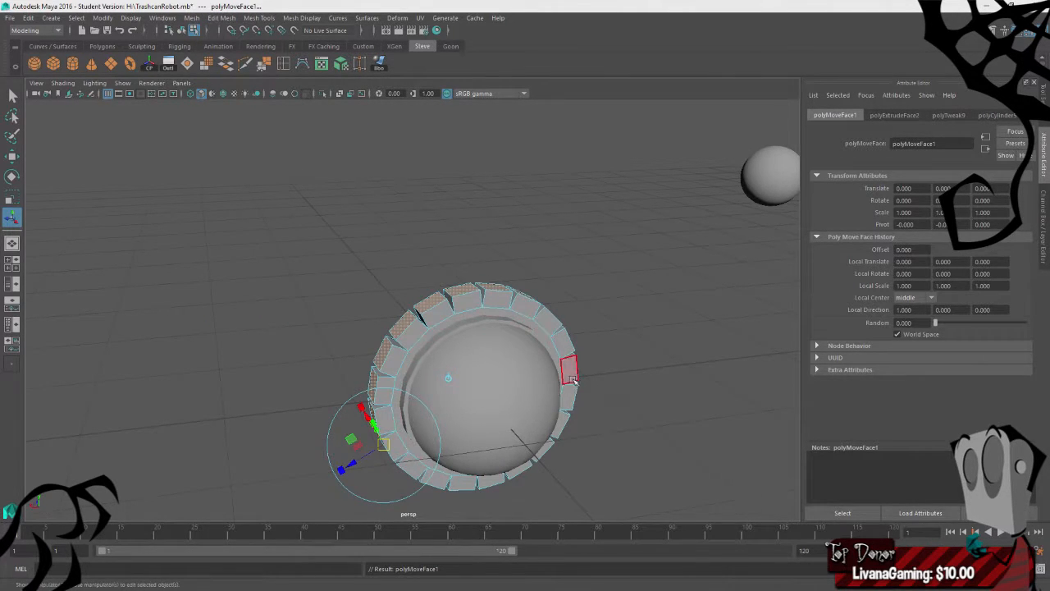
# - Taper the blocks into gear teeth with a local scale of about 0.322, 0.725, 1.258 and push the tips outward about 0.068
pyautogui.keyDown('alt'); pyautogui.moveTo(572, 379); pyautogui.dragTo(646, 365); pyautogui.keyUp('alt')
pyautogui.keyDown('alt'); pyautogui.moveTo(641, 467); pyautogui.dragTo(403, 373); pyautogui.keyUp('alt')
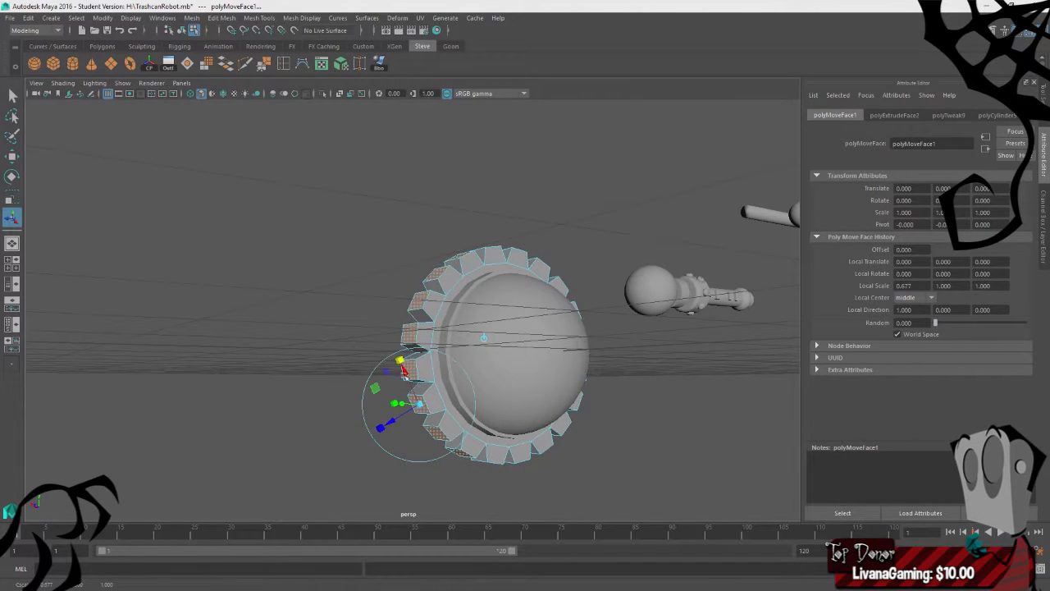
pyautogui.scroll(5, 268, 443)
pyautogui.keyDown('alt'); pyautogui.moveTo(268, 443); pyautogui.dragTo(402, 379); pyautogui.keyUp('alt')
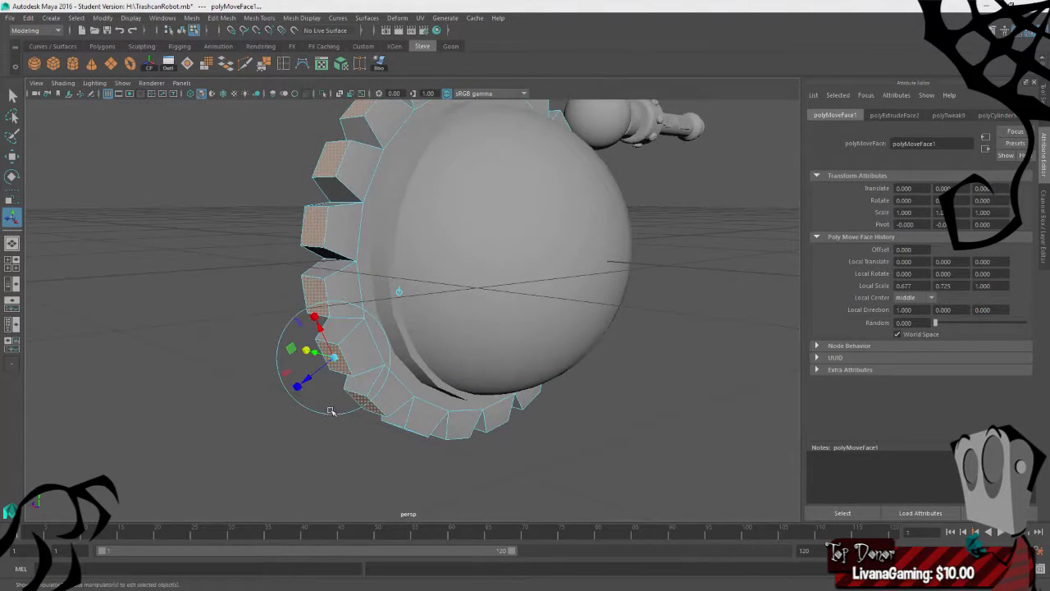
pyautogui.keyDown('alt'); pyautogui.moveTo(440, 310); pyautogui.dragTo(380, 279); pyautogui.keyUp('alt')
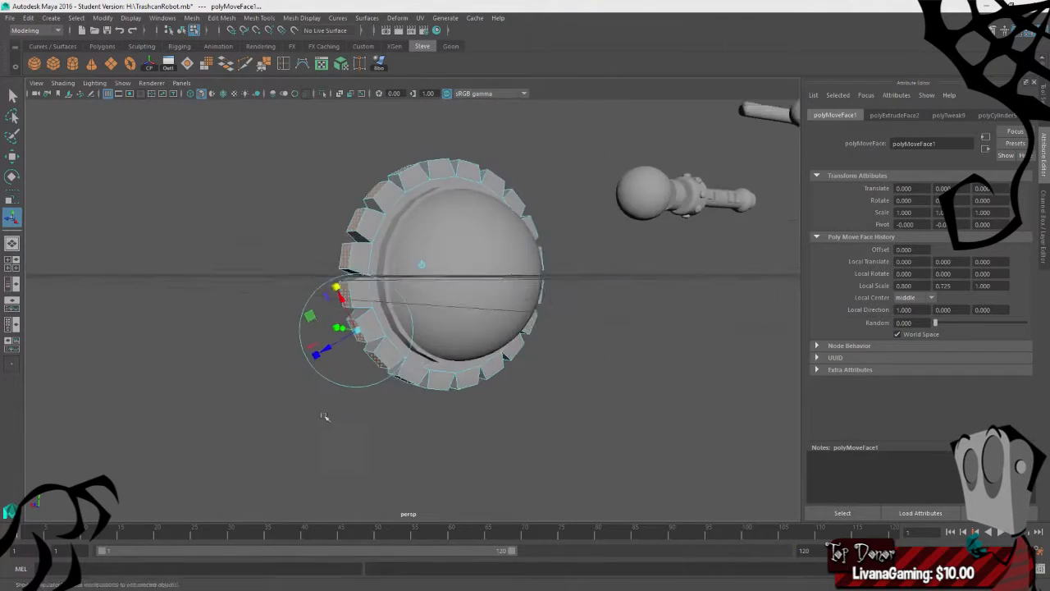
pyautogui.keyDown('alt'); pyautogui.moveTo(325, 417); pyautogui.dragTo(279, 322); pyautogui.keyUp('alt')
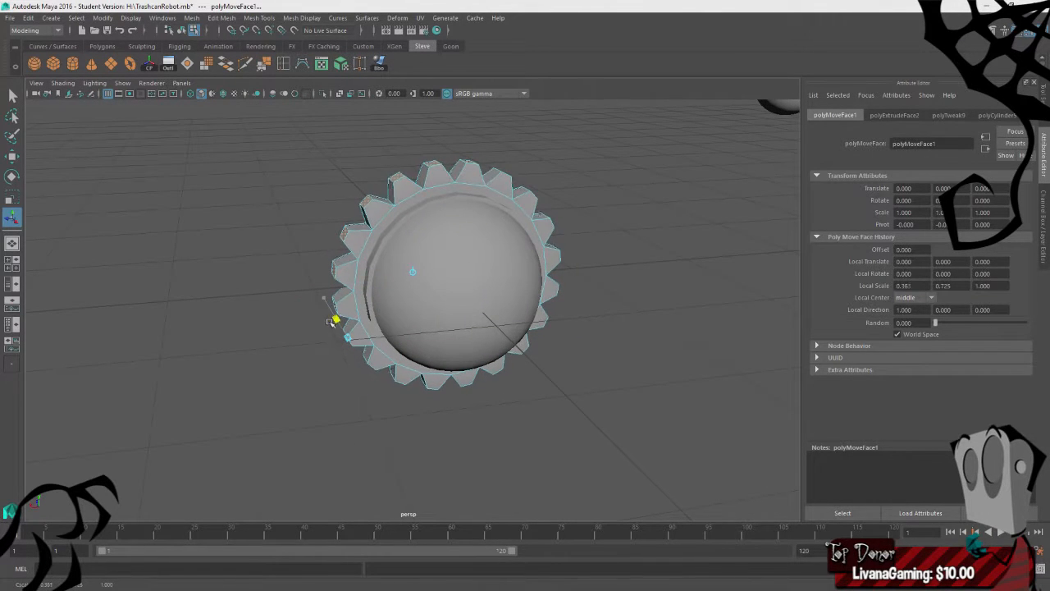
pyautogui.keyDown('alt'); pyautogui.moveTo(362, 388); pyautogui.dragTo(303, 348); pyautogui.keyUp('alt')
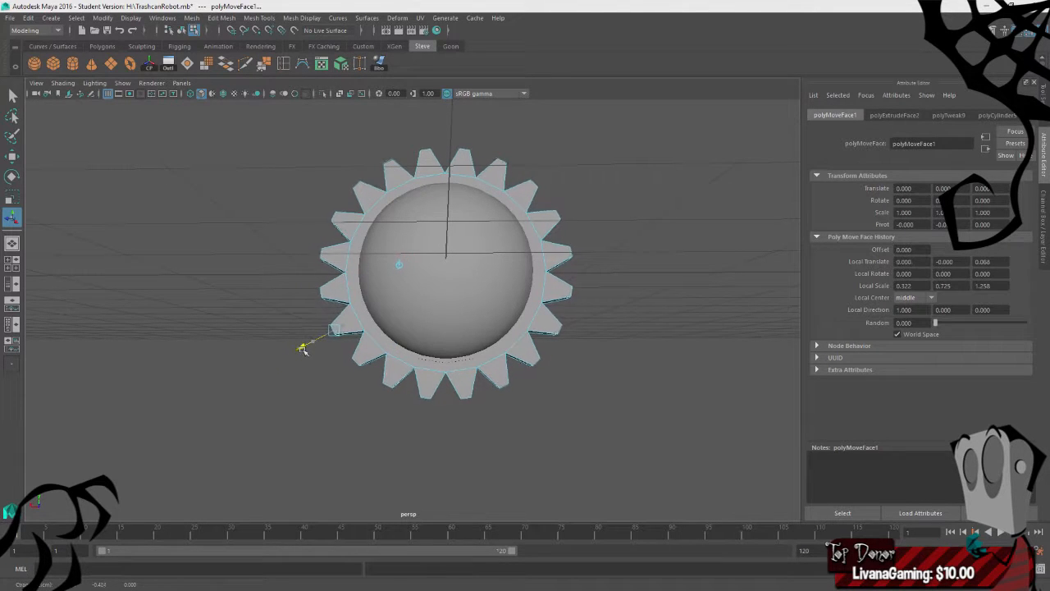
pyautogui.keyDown('alt'); pyautogui.moveTo(264, 405); pyautogui.dragTo(321, 387); pyautogui.keyUp('alt')
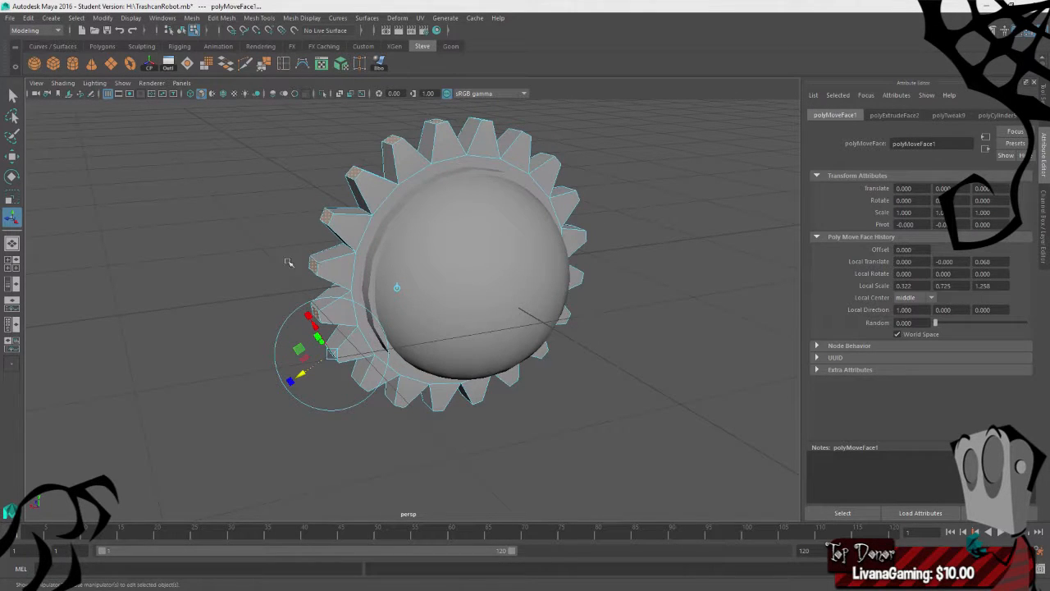
# - Shift the tooth tips about 0.14 units along the gear's axis toward the dome and clear the selection
pyautogui.press('w')
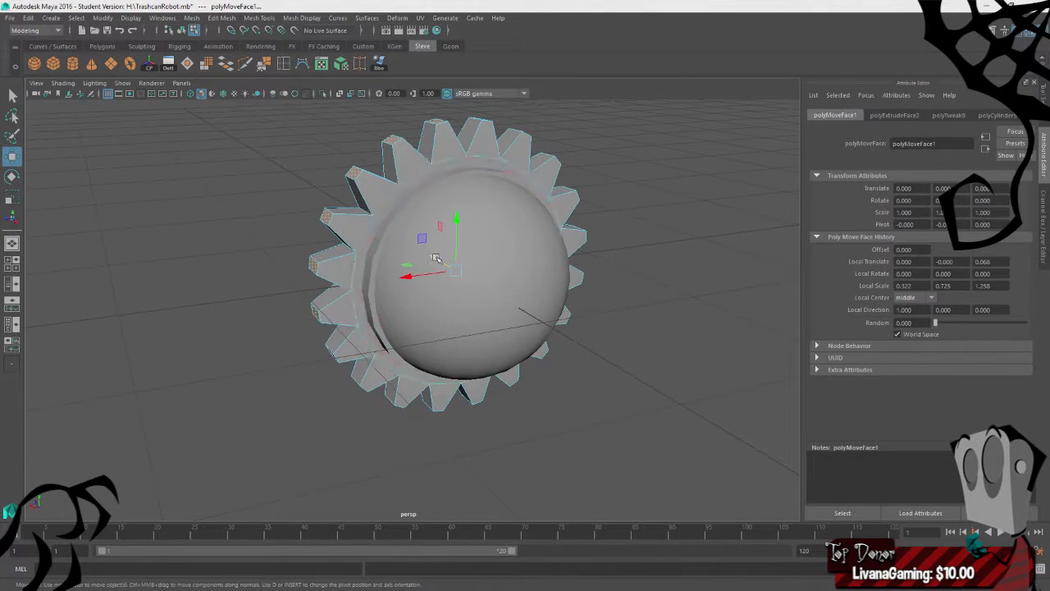
pyautogui.moveTo(435, 258); pyautogui.dragTo(444, 265)
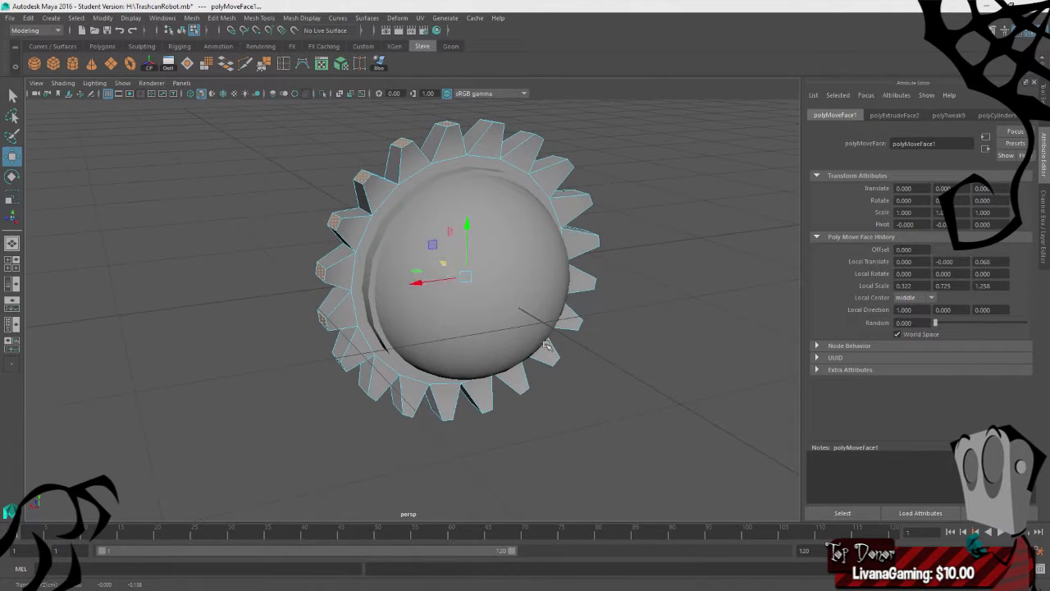
pyautogui.keyDown('alt'); pyautogui.moveTo(548, 346); pyautogui.dragTo(608, 360); pyautogui.keyUp('alt')
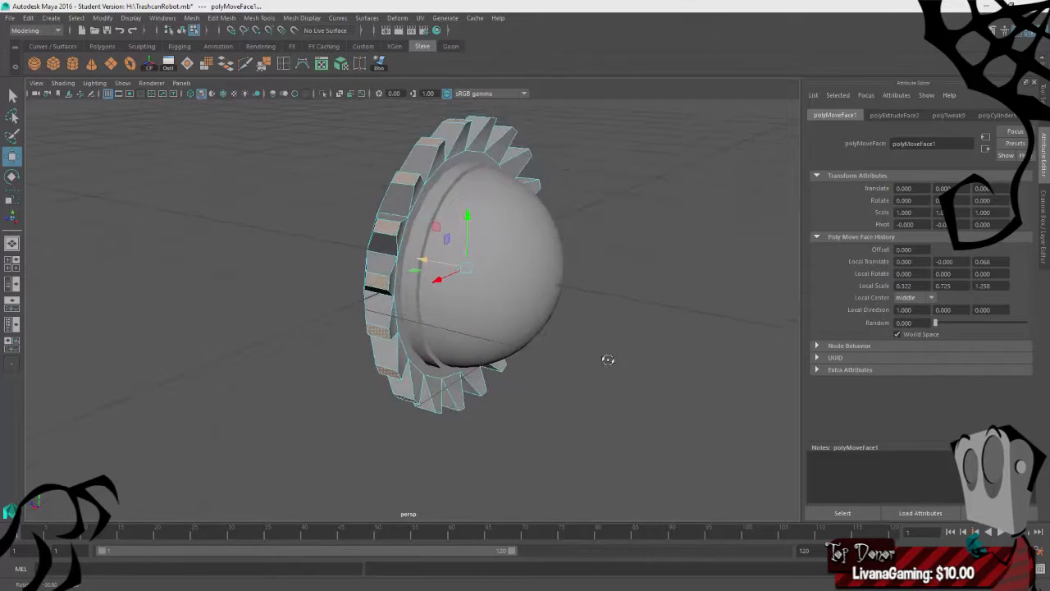
pyautogui.click(253, 254)
# - Create a new polygon cylinder and rotate it onto its side along the dome's axis
pyautogui.keyDown('alt'); pyautogui.moveTo(253, 253); pyautogui.dragTo(48, 84); pyautogui.keyUp('alt')
pyautogui.click(72, 63)
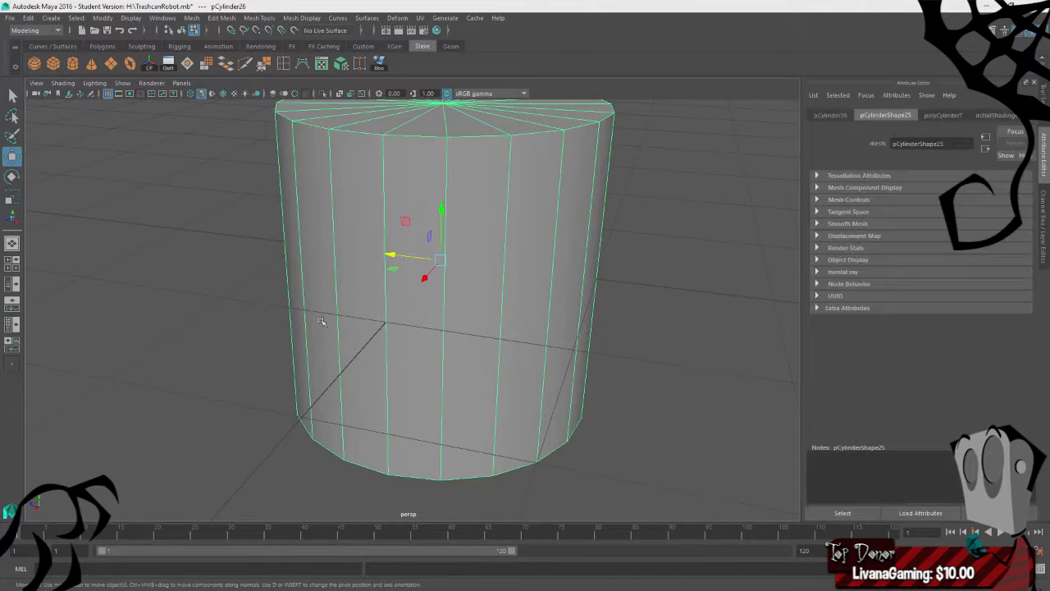
pyautogui.press('e')
pyautogui.moveTo(478, 234); pyautogui.dragTo(499, 288)
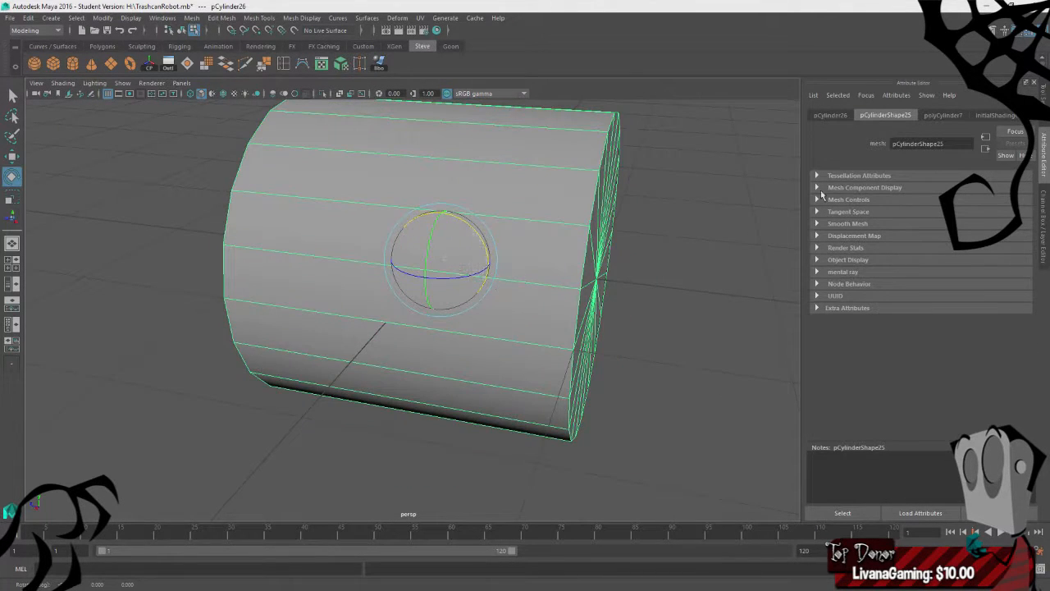
# - Set the cylinder's cap subdivisions to 0, then resize it and place it against the back of the gear
pyautogui.click(936, 115)
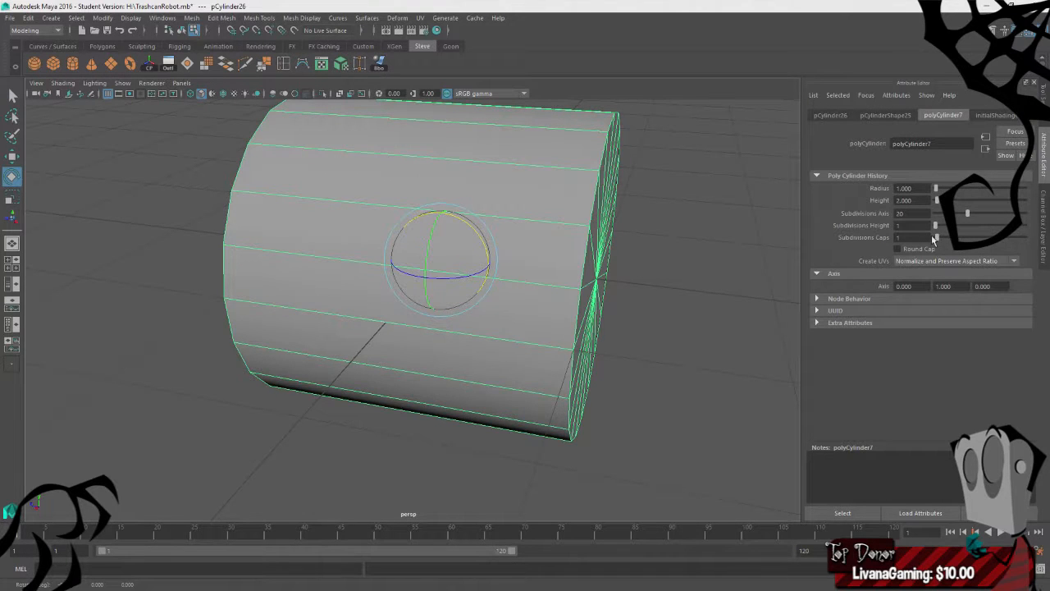
pyautogui.moveTo(937, 238); pyautogui.dragTo(848, 248)
pyautogui.press('r')
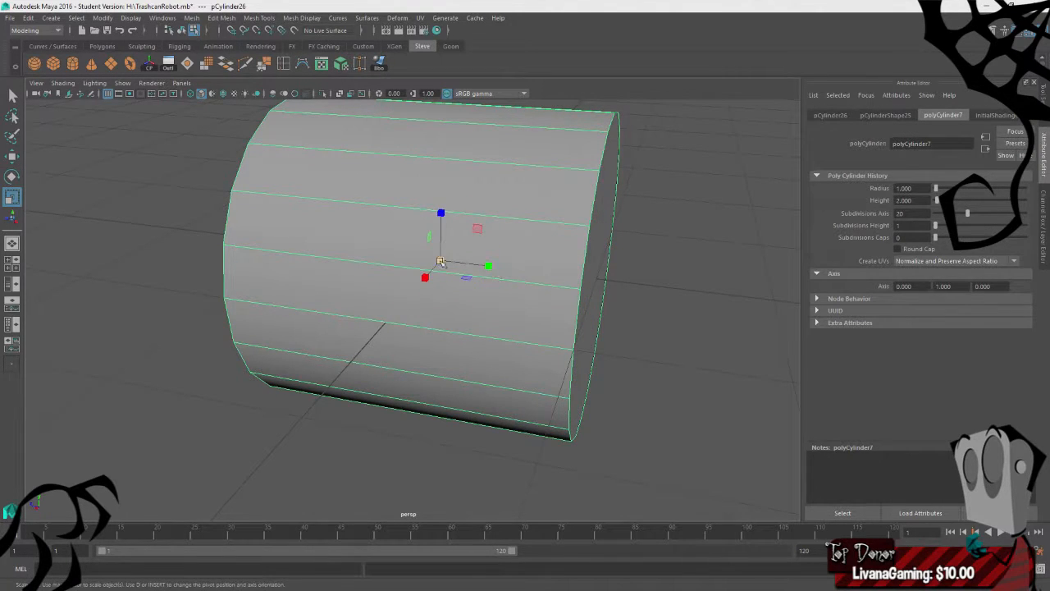
pyautogui.moveTo(440, 261); pyautogui.dragTo(171, 219)
pyautogui.press('w')
# - Taper the cylinder by uniformly scaling down its end face farthest from the gear
pyautogui.moveTo(170, 219); pyautogui.dragTo(168, 247, button='right')
pyautogui.click(271, 264)
pyautogui.press('r')
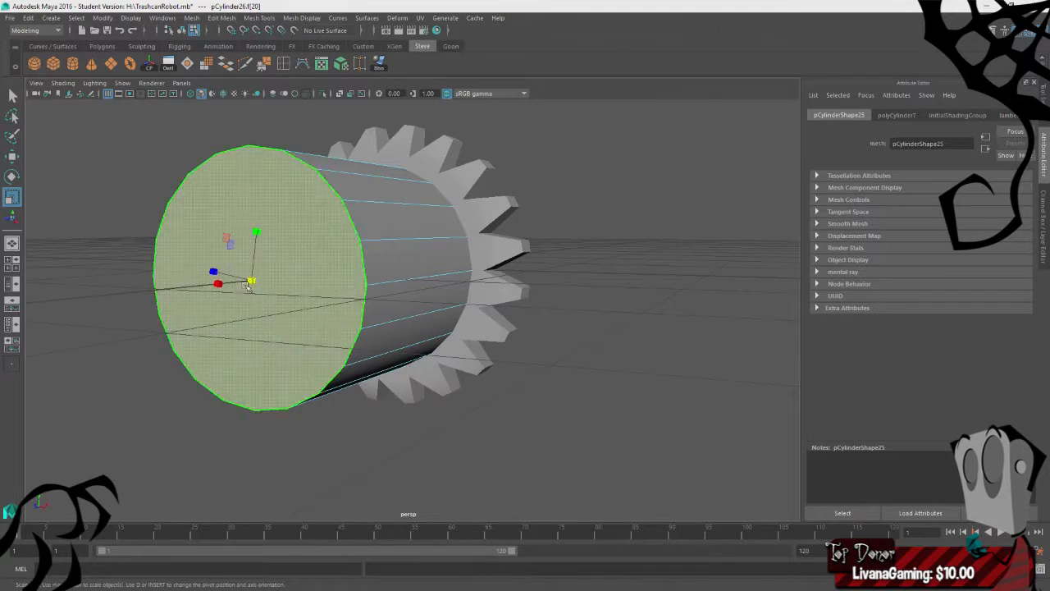
pyautogui.moveTo(250, 283); pyautogui.dragTo(221, 287)
pyautogui.click(476, 351)
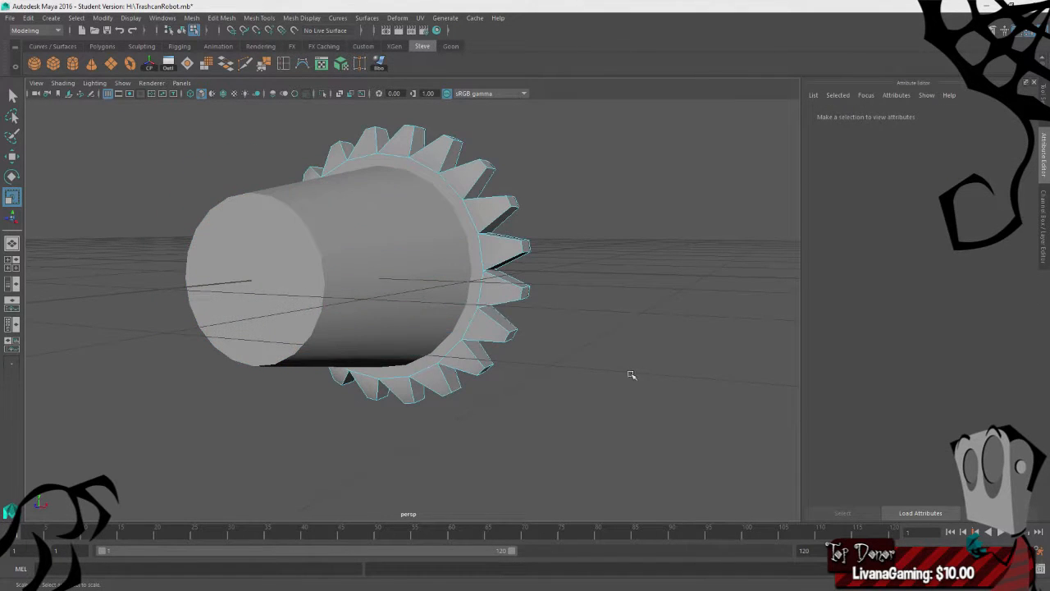
# - Switch the gear ring from component editing back to object mode and clear the selection
pyautogui.keyDown('alt'); pyautogui.moveTo(603, 345); pyautogui.dragTo(481, 335); pyautogui.keyUp('alt')
pyautogui.click(498, 392)
pyautogui.keyDown('alt'); pyautogui.moveTo(497, 392); pyautogui.dragTo(450, 392); pyautogui.keyUp('alt')
pyautogui.keyDown('alt'); pyautogui.moveTo(420, 332); pyautogui.dragTo(508, 393); pyautogui.keyUp('alt')
pyautogui.scroll(5, 508, 392)
pyautogui.keyDown('alt'); pyautogui.moveTo(649, 424); pyautogui.dragTo(462, 399); pyautogui.keyUp('alt')
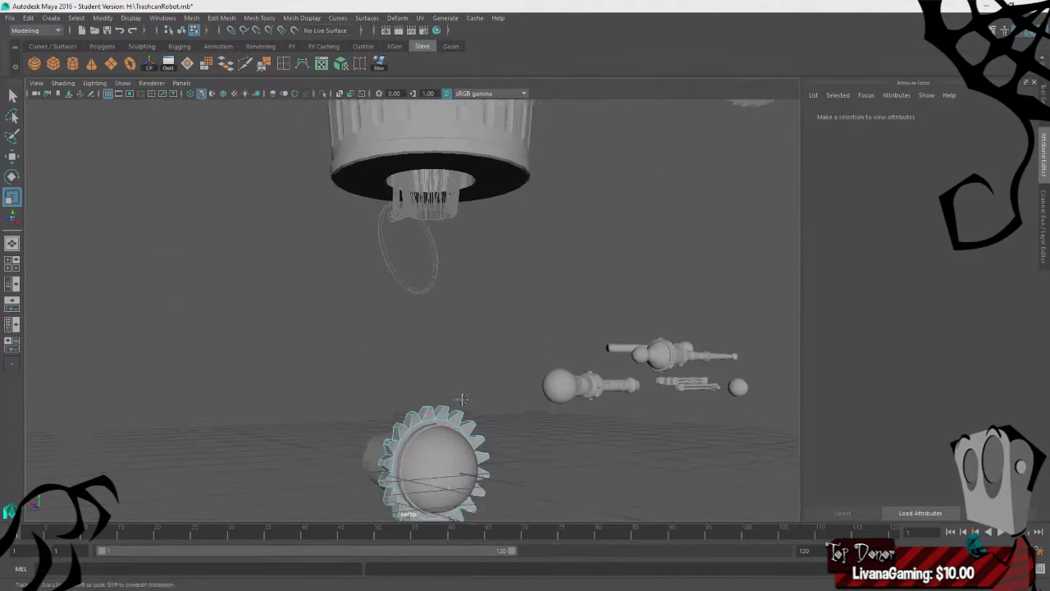
pyautogui.keyDown('alt'); pyautogui.moveTo(462, 399); pyautogui.dragTo(315, 264, button='middle'); pyautogui.keyUp('alt')
pyautogui.click(294, 278)
pyautogui.scroll(6, 282, 269)
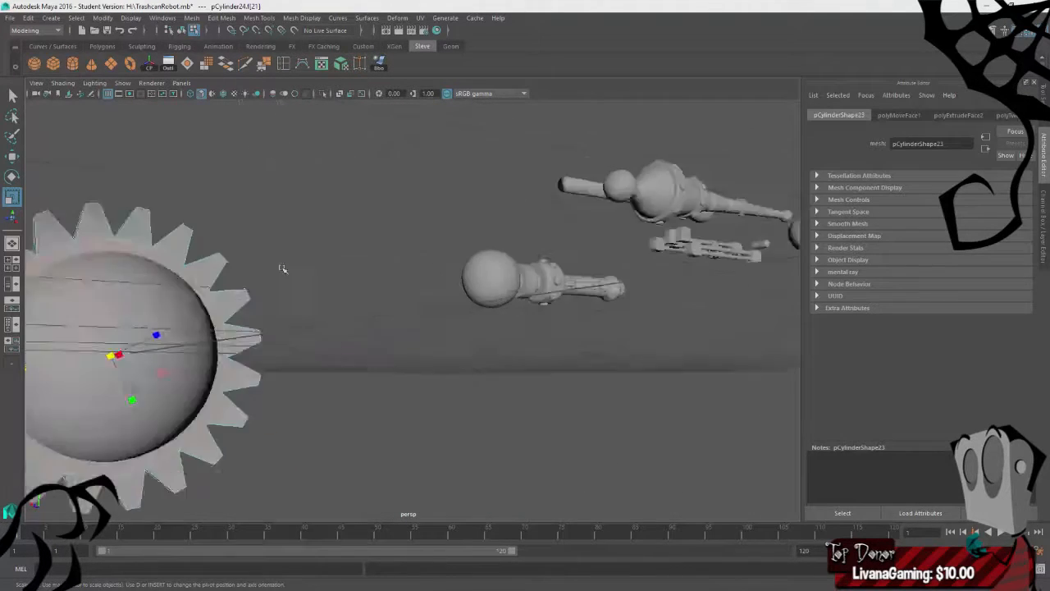
pyautogui.keyDown('alt'); pyautogui.moveTo(282, 269); pyautogui.dragTo(458, 317); pyautogui.keyUp('alt')
pyautogui.keyDown('alt'); pyautogui.moveTo(458, 317); pyautogui.dragTo(404, 318, button='middle'); pyautogui.keyUp('alt')
pyautogui.moveTo(404, 264); pyautogui.dragTo(474, 249, button='right')
pyautogui.click(427, 390)
# - Scale the dome down very slightly and uniformly, then clear the selection
pyautogui.scroll(-5, 422, 409)
pyautogui.keyDown('alt'); pyautogui.moveTo(421, 411); pyautogui.dragTo(291, 402); pyautogui.keyUp('alt')
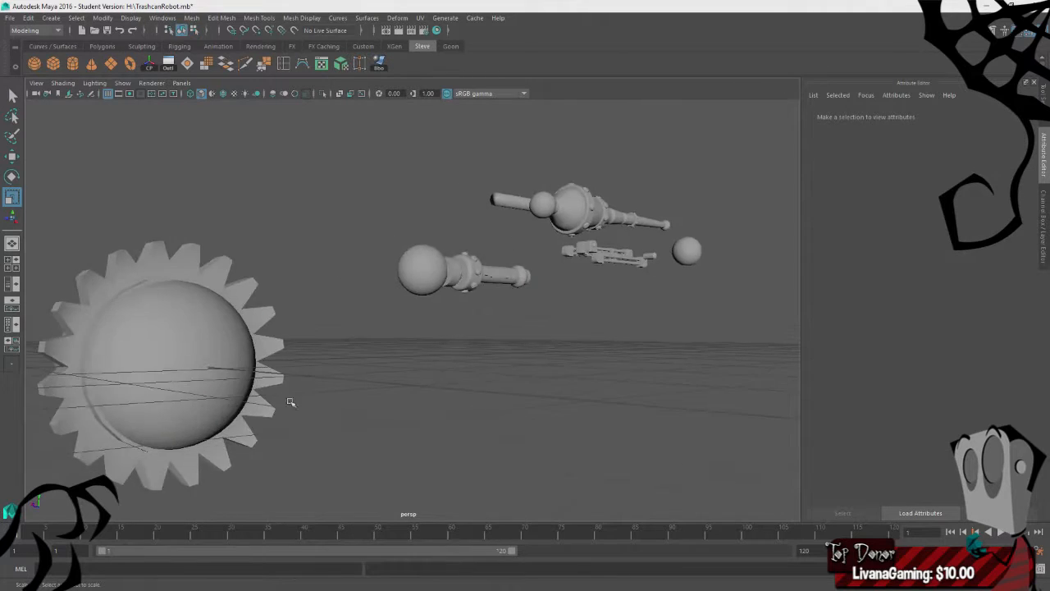
pyautogui.keyDown('alt'); pyautogui.moveTo(291, 401); pyautogui.dragTo(411, 406, button='middle'); pyautogui.keyUp('alt')
pyautogui.click(361, 409)
pyautogui.press('f')
pyautogui.scroll(-3, 441, 331)
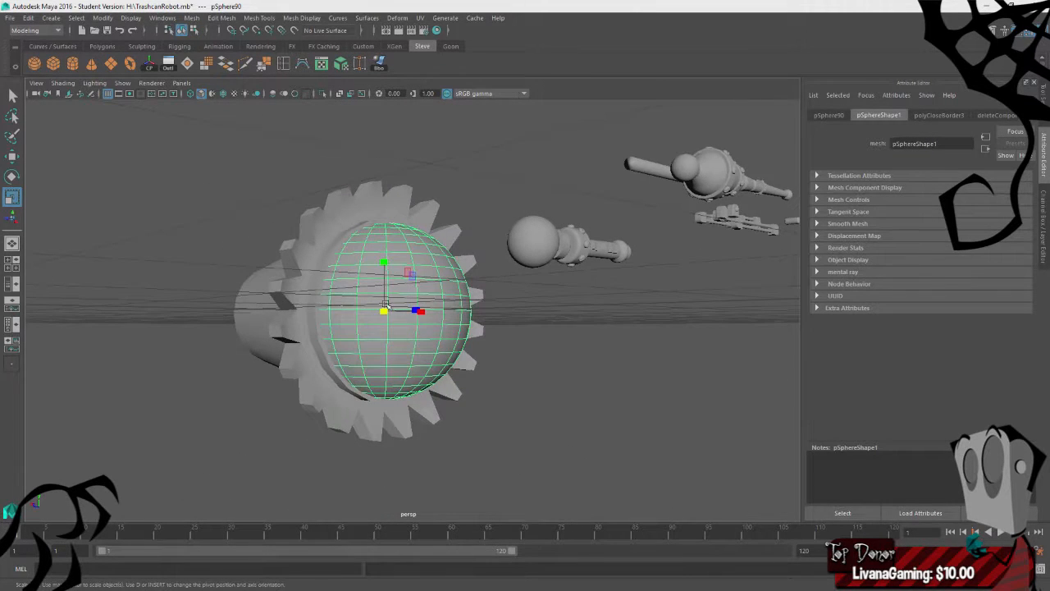
pyautogui.moveTo(387, 311)
pyautogui.mouseDown()
pyautogui.moveTo(374, 309)
pyautogui.moveTo(384, 311)
pyautogui.mouseUp()
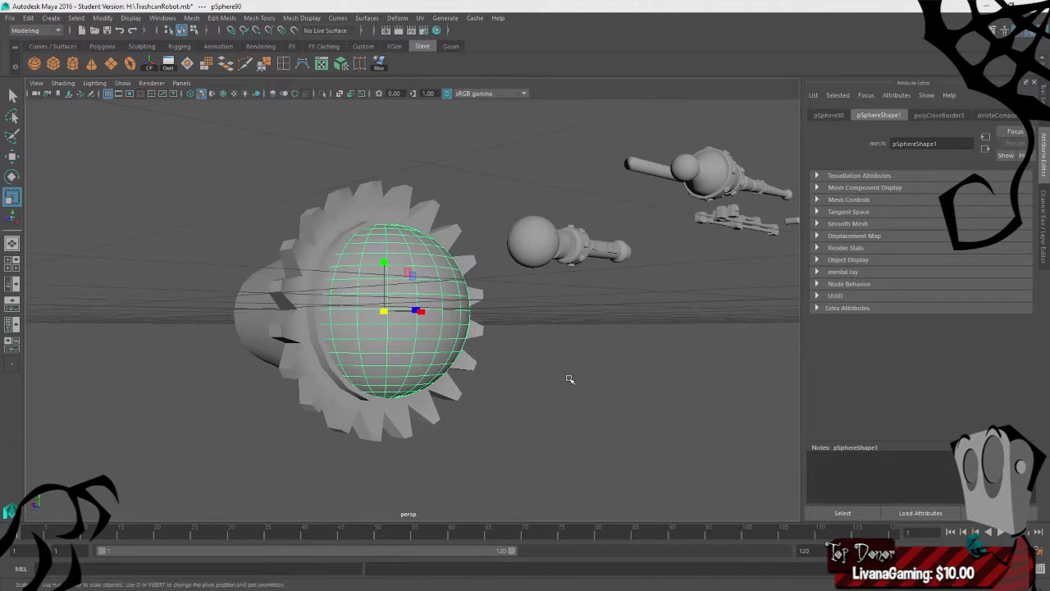
pyautogui.click(569, 379)
pyautogui.keyDown('alt'); pyautogui.moveTo(570, 379); pyautogui.dragTo(480, 408); pyautogui.keyUp('alt')
pyautogui.keyDown('alt'); pyautogui.moveTo(530, 405); pyautogui.dragTo(513, 401); pyautogui.keyUp('alt')
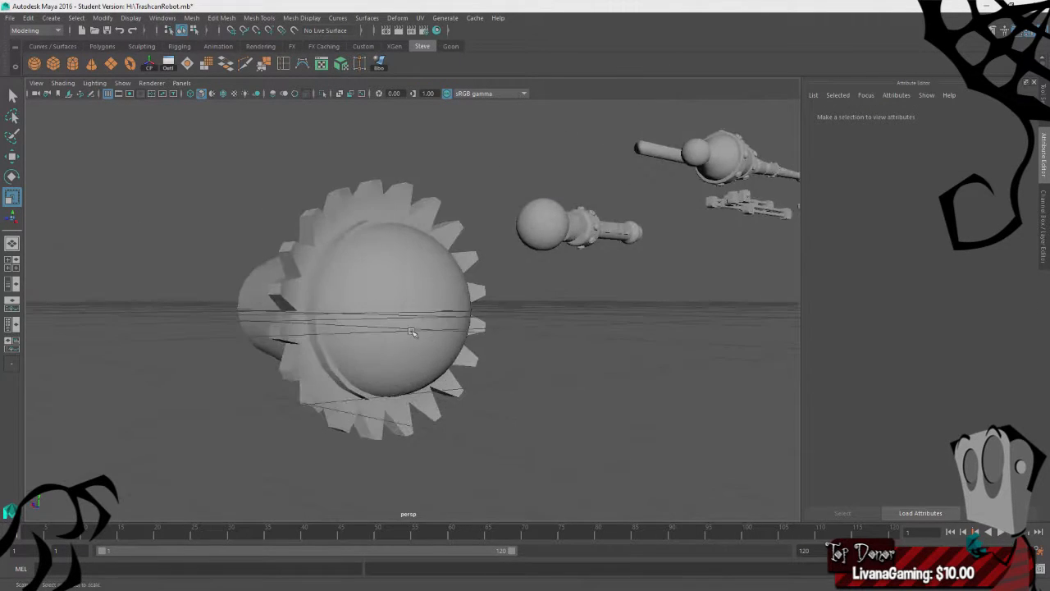
# - Merge the dome and the thin collar around its base into one mesh with a Boolean union
pyautogui.click(414, 333)
pyautogui.keyDown('alt'); pyautogui.moveTo(417, 386); pyautogui.dragTo(432, 427); pyautogui.keyUp('alt')
pyautogui.click(328, 288)
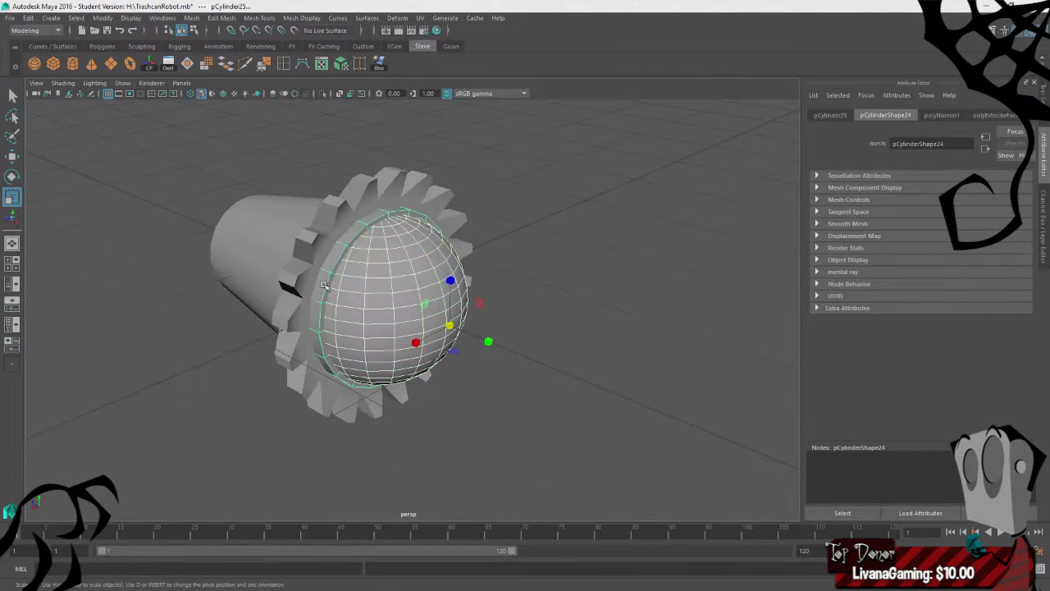
pyautogui.click(220, 18)
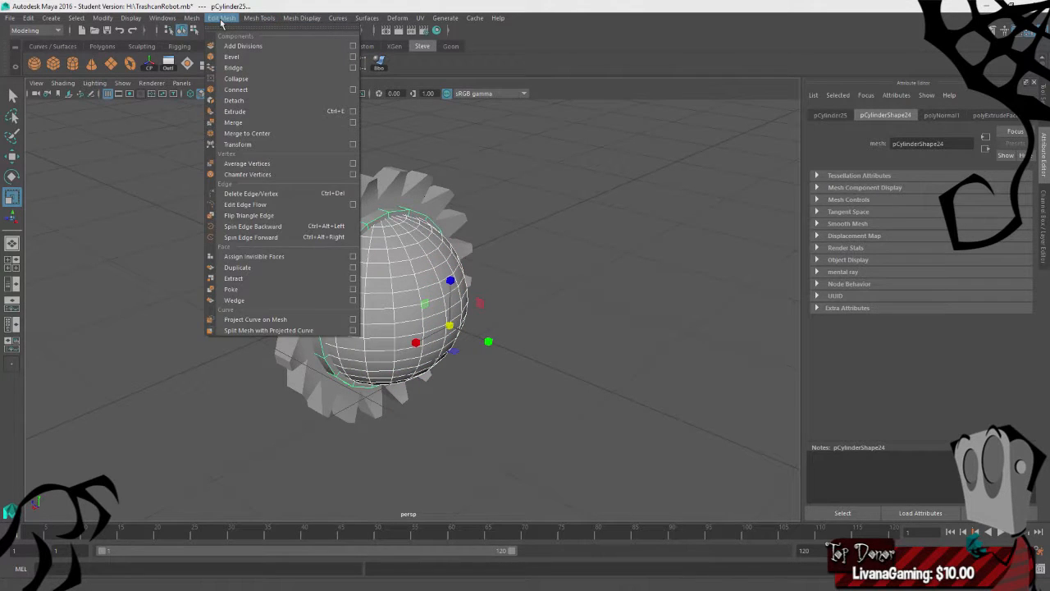
pyautogui.moveTo(193, 19)
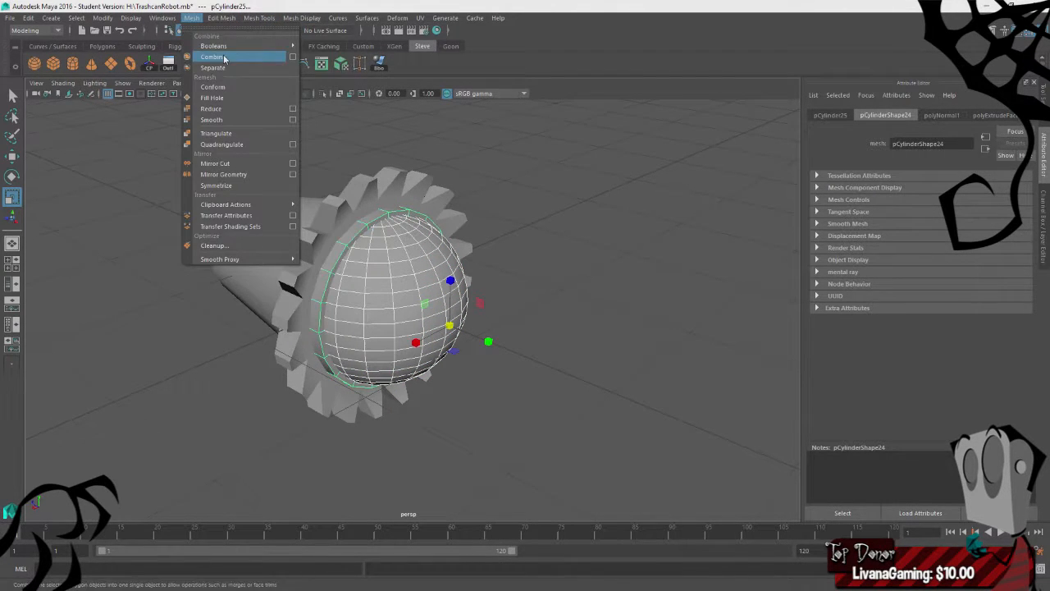
pyautogui.moveTo(230, 45)
pyautogui.click(322, 55)
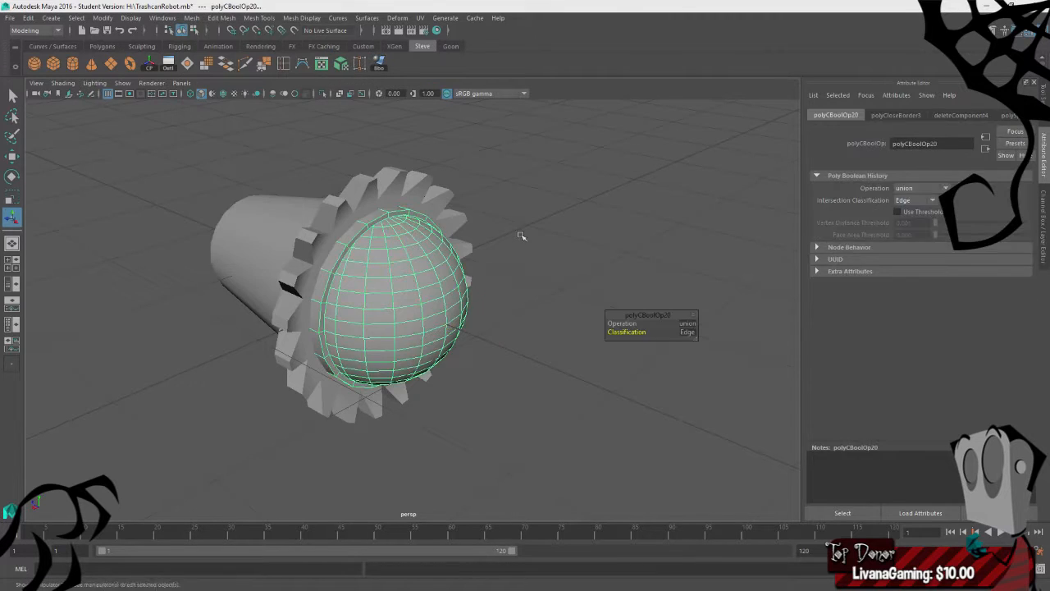
pyautogui.click(516, 235)
# - Merge the toothed gear ring with the dome and collar mesh using a Boolean union
pyautogui.click(332, 261)
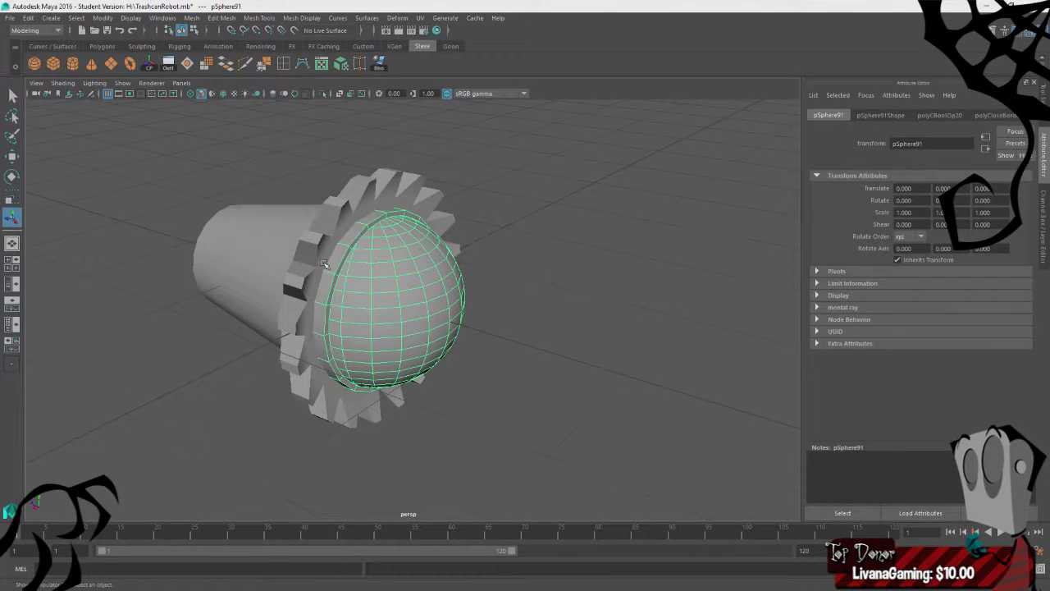
pyautogui.click(323, 263)
pyautogui.moveTo(324, 262)
pyautogui.keyDown('alt'); pyautogui.mouseDown()
pyautogui.moveTo(353, 261)
pyautogui.moveTo(241, 241)
pyautogui.moveTo(324, 258)
pyautogui.mouseUp(); pyautogui.keyUp('alt')
pyautogui.click(330, 244)
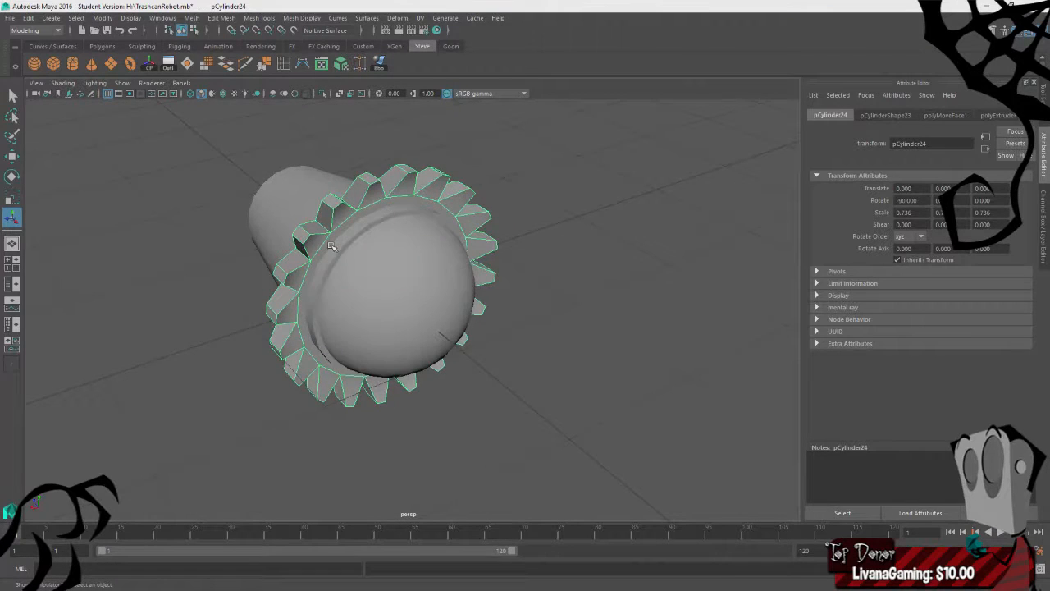
pyautogui.scroll(3, 336, 257)
pyautogui.click(280, 262)
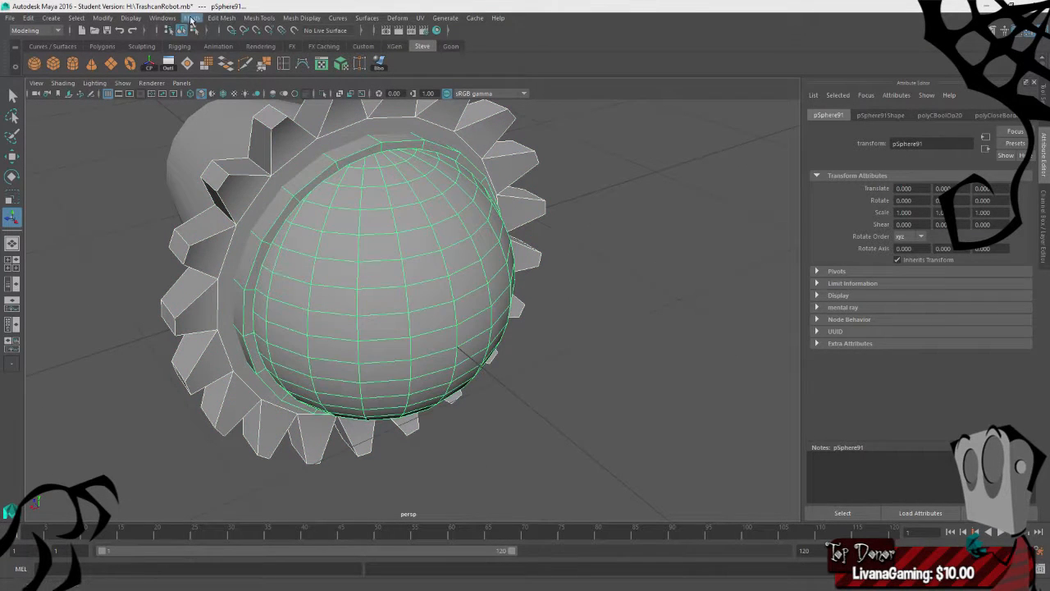
pyautogui.click(191, 17)
pyautogui.moveTo(246, 45)
pyautogui.click(321, 58)
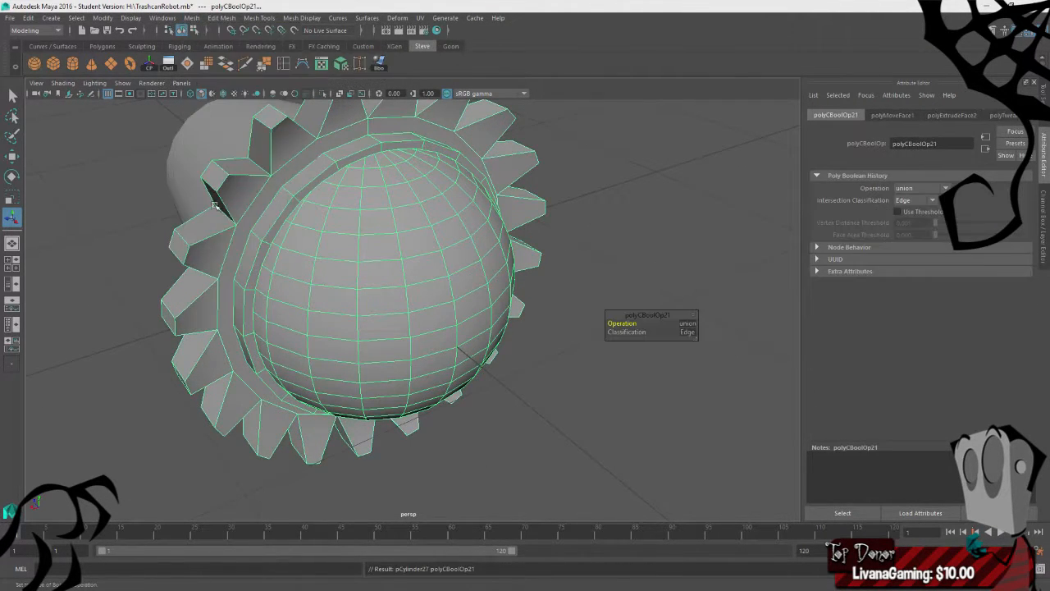
pyautogui.click(69, 314)
# - Merge the tapered cylinder with the gear and dome mesh using a Boolean union
pyautogui.keyDown('alt'); pyautogui.moveTo(96, 333); pyautogui.dragTo(194, 300); pyautogui.keyUp('alt')
pyautogui.click(197, 288)
pyautogui.keyDown('shift'); pyautogui.click(303, 275); pyautogui.keyUp('shift')
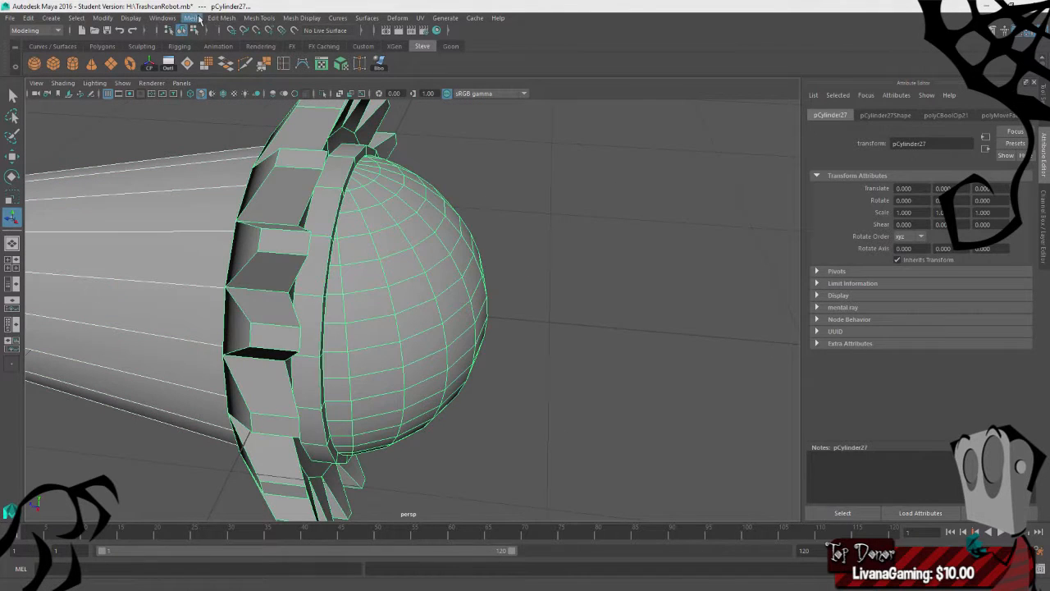
pyautogui.click(191, 17)
pyautogui.moveTo(215, 46)
pyautogui.click(314, 56)
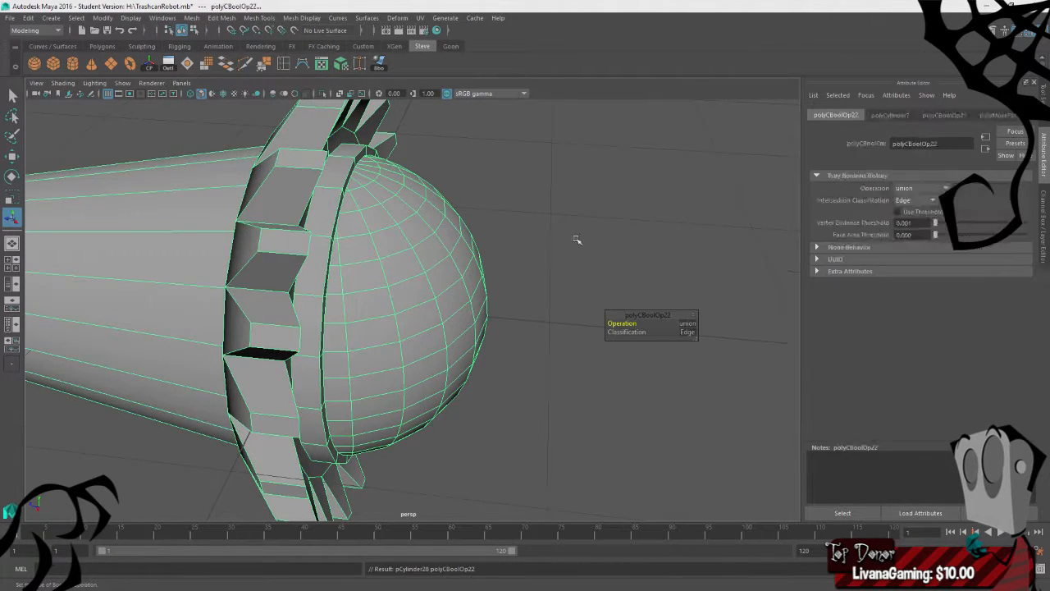
pyautogui.click(611, 263)
# - Raise the merged eye part about 8.29 units so it sits at the trash can's opening
pyautogui.keyDown('alt'); pyautogui.moveTo(648, 273); pyautogui.dragTo(525, 297); pyautogui.keyUp('alt')
pyautogui.click(353, 349)
pyautogui.scroll(-5, 344, 364)
pyautogui.press('w')
pyautogui.keyDown('alt'); pyautogui.moveTo(343, 364); pyautogui.dragTo(315, 303); pyautogui.keyUp('alt')
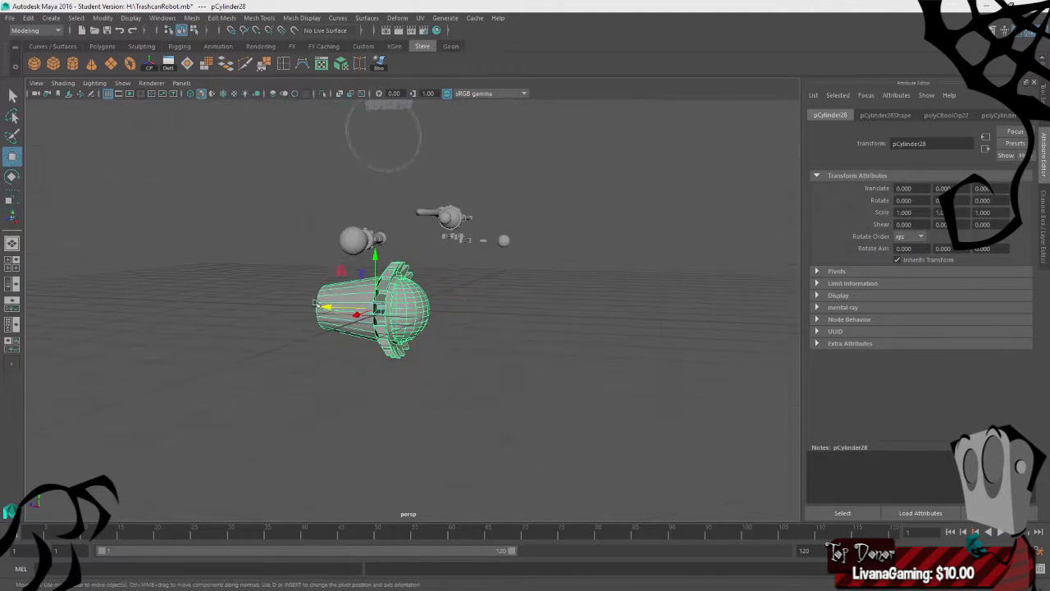
pyautogui.moveTo(377, 253); pyautogui.dragTo(432, 64)
pyautogui.keyDown('alt'); pyautogui.moveTo(446, 223); pyautogui.dragTo(454, 369, button='middle'); pyautogui.keyUp('alt')
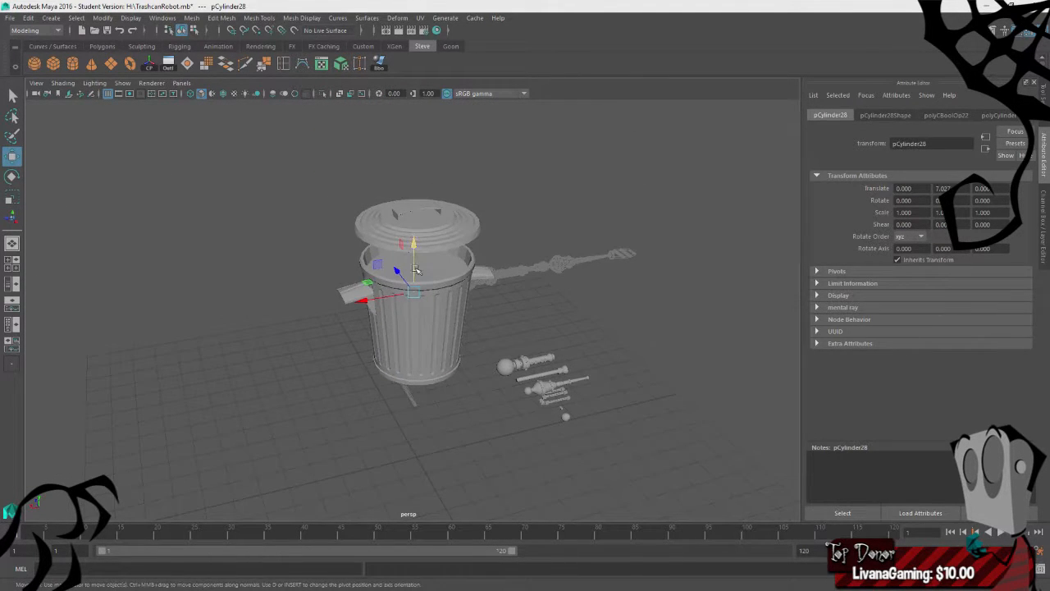
pyautogui.moveTo(416, 269); pyautogui.dragTo(416, 243)
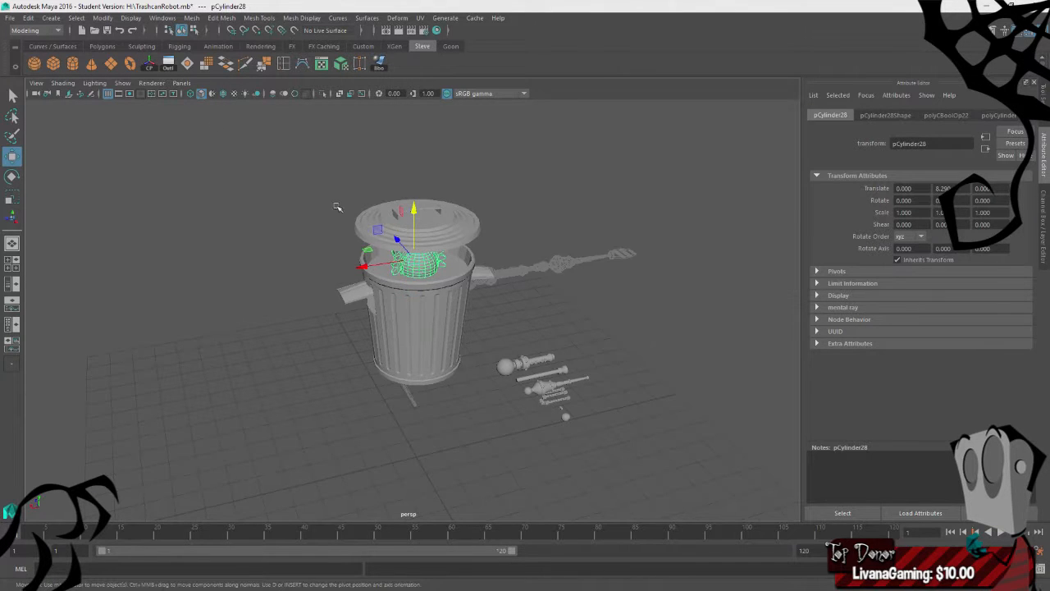
# - Move the eye part forward to the can's front rim and scale it uniformly to about 0.387
pyautogui.press('f')
pyautogui.keyDown('alt'); pyautogui.moveTo(397, 287); pyautogui.dragTo(308, 316, button='right'); pyautogui.keyUp('alt')
pyautogui.keyDown('alt'); pyautogui.moveTo(308, 316); pyautogui.dragTo(455, 326); pyautogui.keyUp('alt')
pyautogui.moveTo(521, 267); pyautogui.dragTo(330, 293)
pyautogui.press('r')
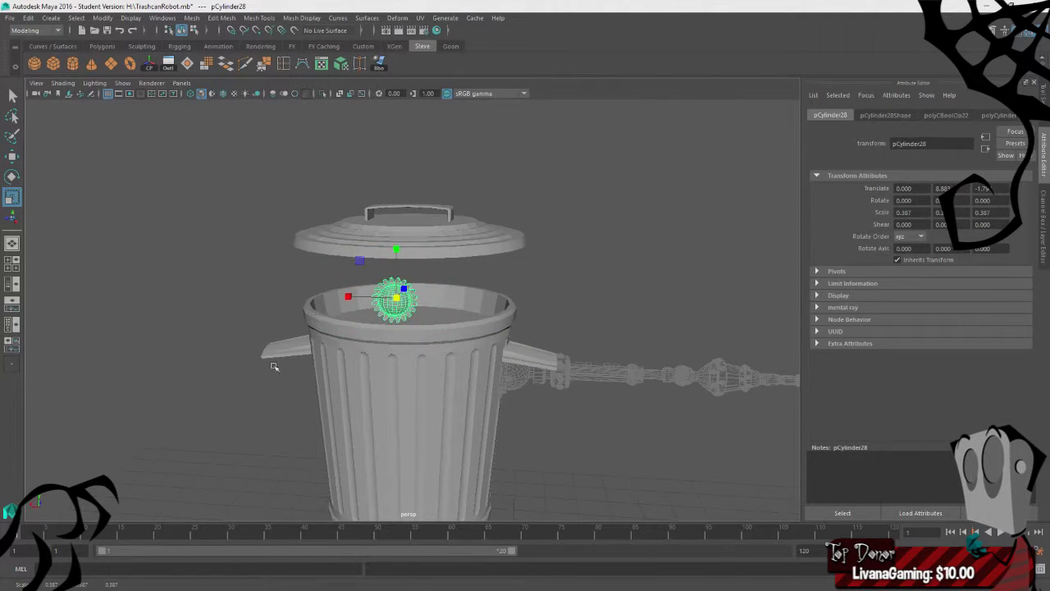
# - Push the eye part farther out to about -2.16 in Z and lower it slightly onto the can's rim
pyautogui.keyDown('alt'); pyautogui.moveTo(274, 366); pyautogui.dragTo(389, 375); pyautogui.keyUp('alt')
pyautogui.press('w')
pyautogui.moveTo(462, 281); pyautogui.dragTo(482, 284)
pyautogui.press('e')
pyautogui.press('w')
pyautogui.moveTo(537, 237); pyautogui.dragTo(536, 245)
pyautogui.keyDown('alt'); pyautogui.moveTo(613, 320); pyautogui.dragTo(501, 314); pyautogui.keyUp('alt')
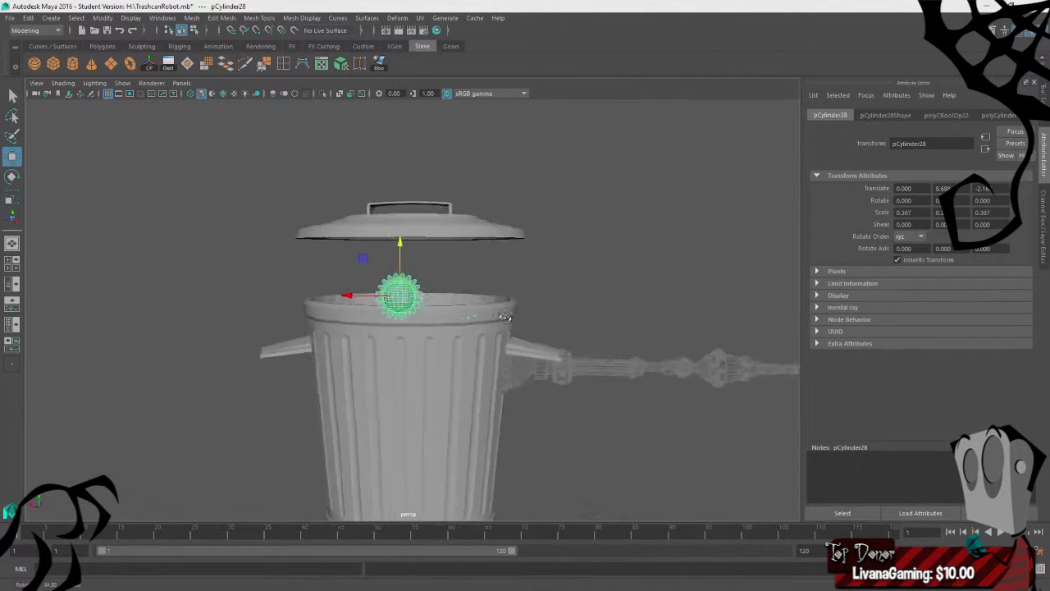
# - Move the eye part's pivot to the centre of the trash can in the top view, keeping the pivot's orientation unrotated
pyautogui.scroll(6, 389, 354)
pyautogui.keyDown('alt'); pyautogui.moveTo(328, 388); pyautogui.dragTo(348, 341); pyautogui.keyUp('alt')
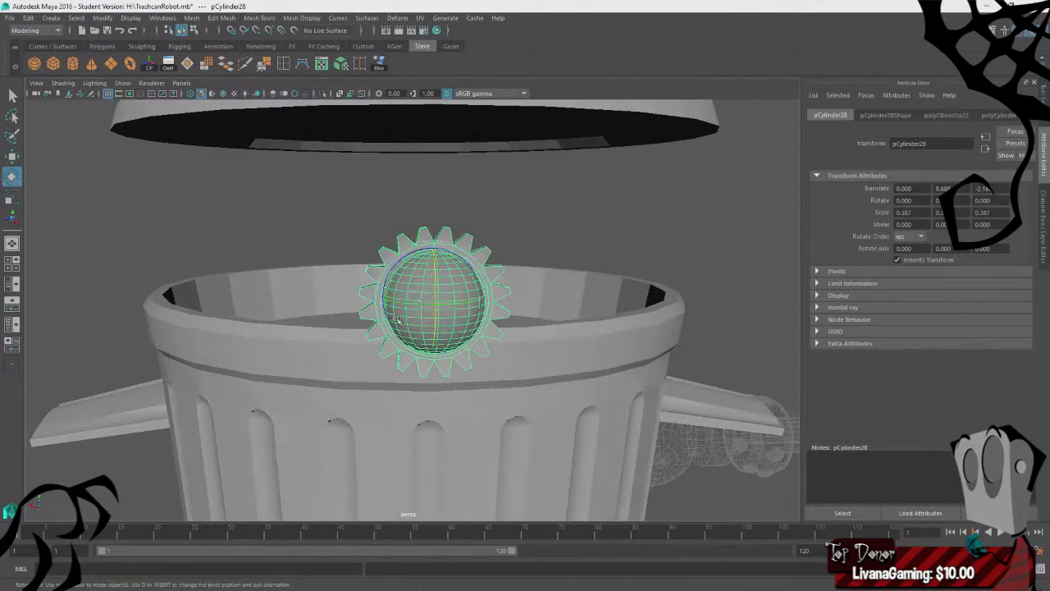
pyautogui.keyDown('alt'); pyautogui.moveTo(294, 364); pyautogui.dragTo(339, 382); pyautogui.keyUp('alt')
pyautogui.press('space')
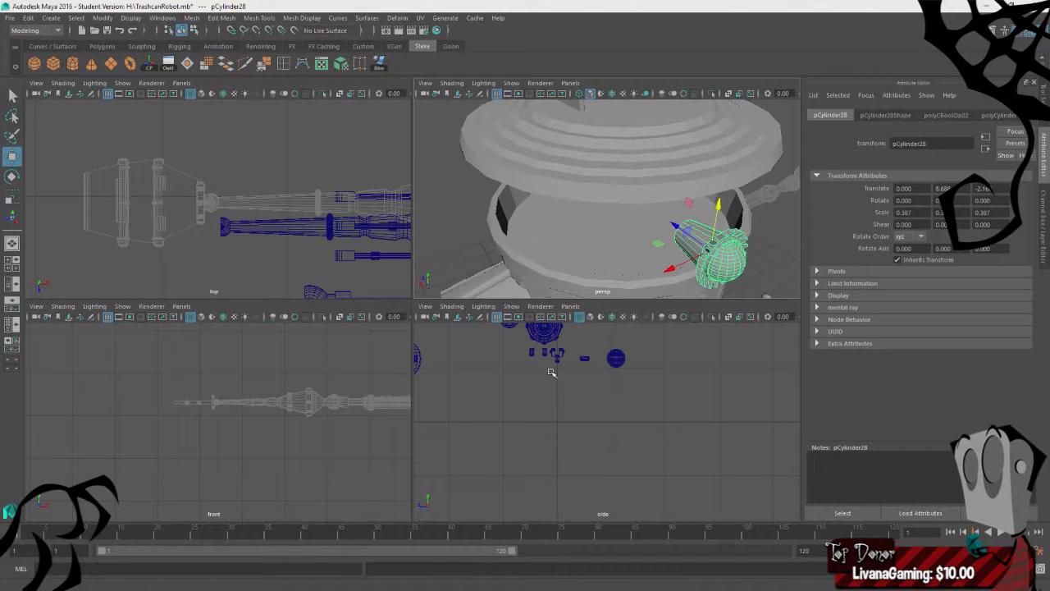
pyautogui.press('space')
pyautogui.press('f')
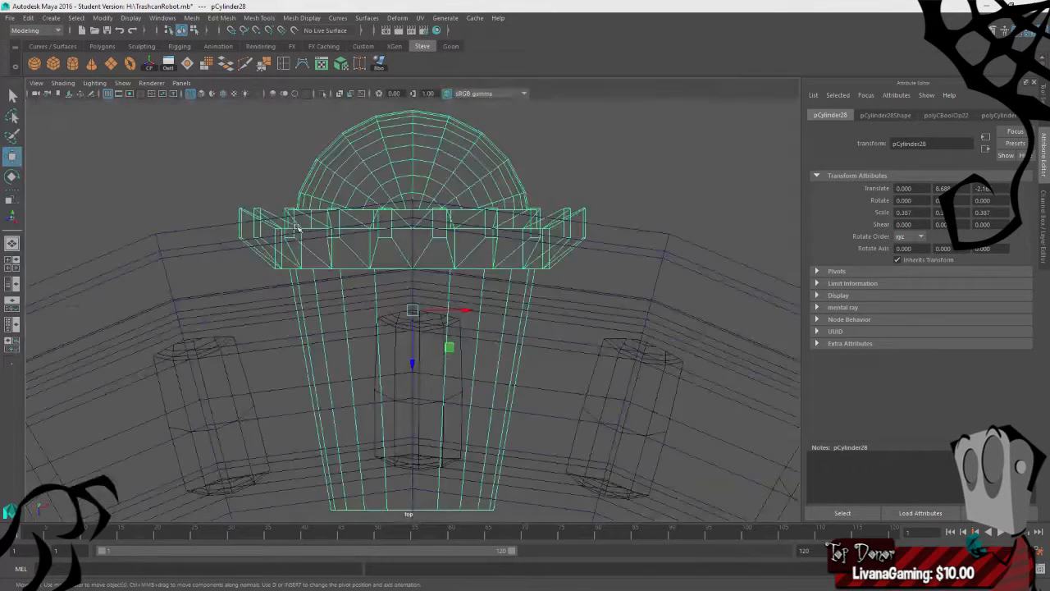
pyautogui.scroll(-10, 423, 349)
pyautogui.scroll(4, 420, 360)
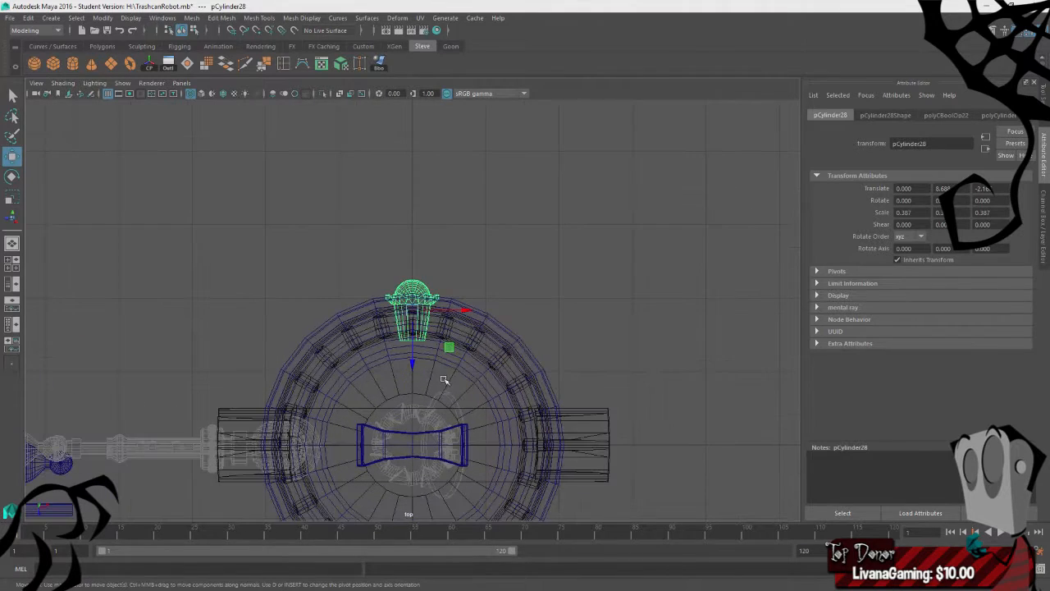
pyautogui.moveTo(413, 361); pyautogui.dragTo(412, 495)
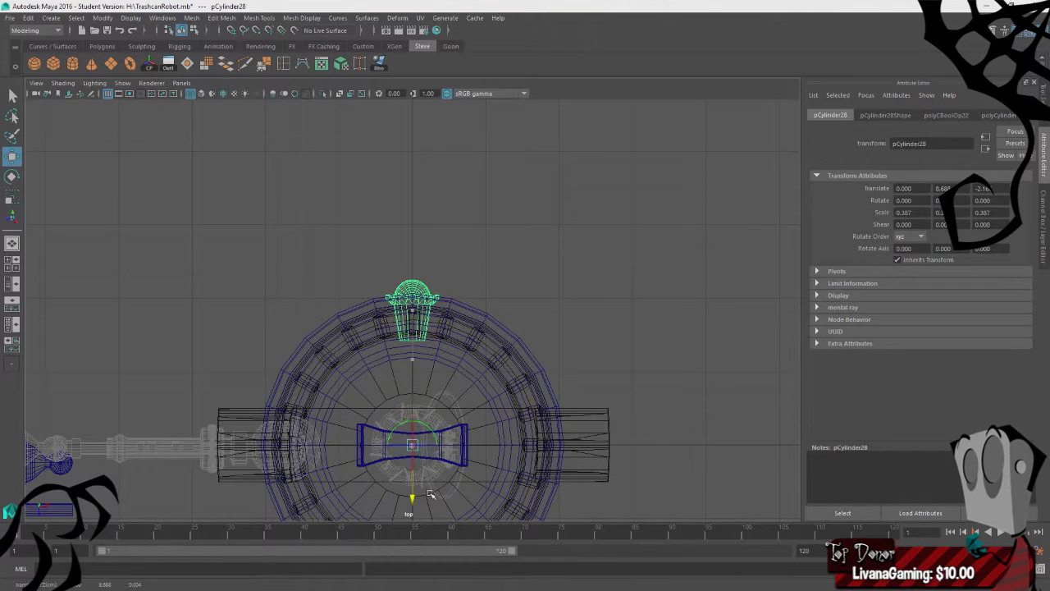
pyautogui.moveTo(429, 427); pyautogui.dragTo(403, 420)
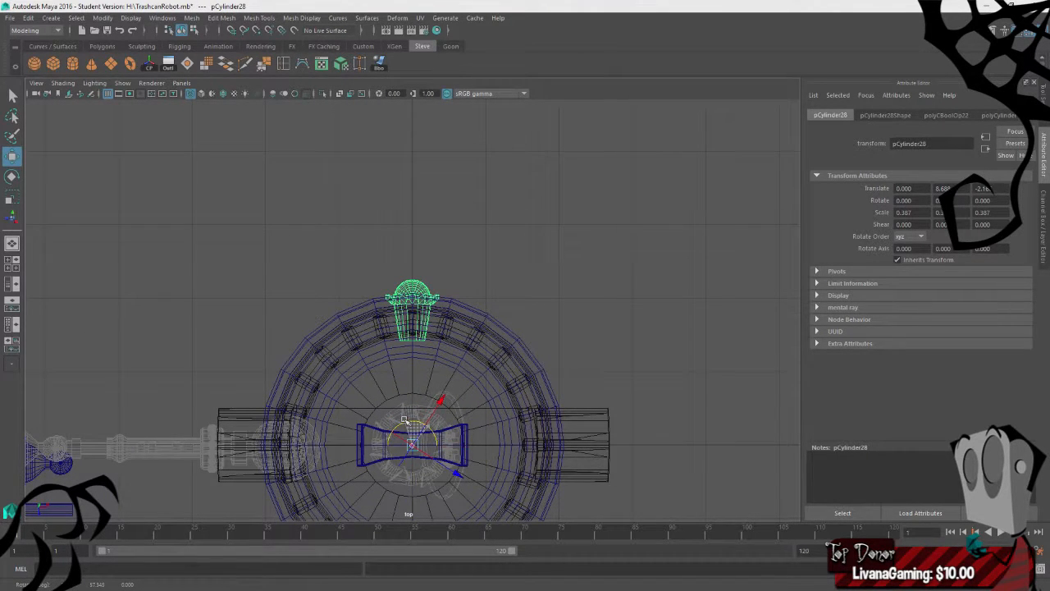
pyautogui.hotkey('ctrl', 'z')
# - Rotate the eye part about 11.25 degrees around the can's vertical axis, off the front centre
pyautogui.press('e')
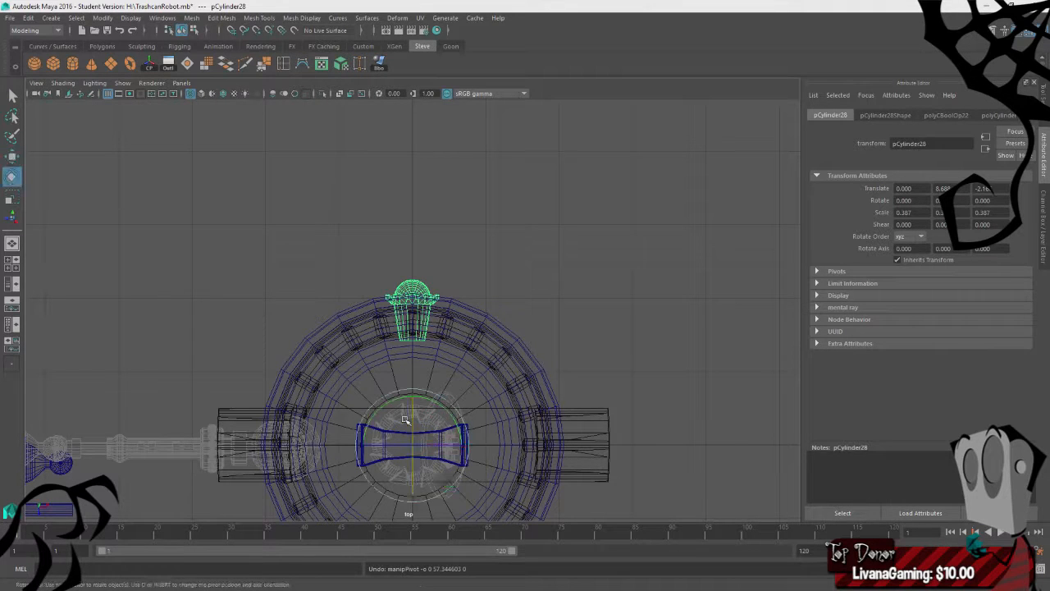
pyautogui.press('space')
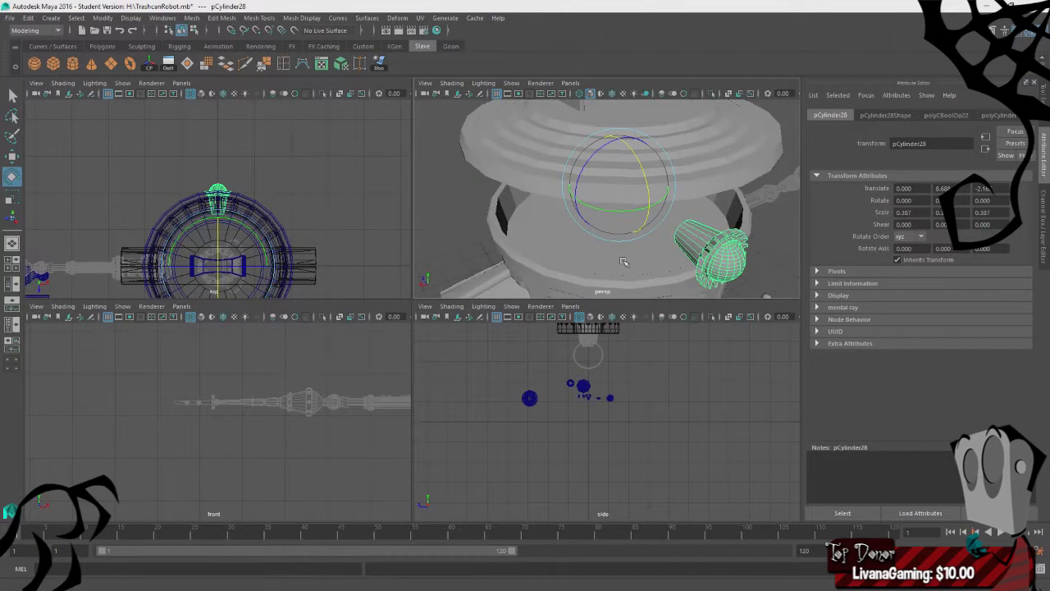
pyautogui.keyDown('alt'); pyautogui.moveTo(611, 250); pyautogui.dragTo(567, 245); pyautogui.keyUp('alt')
pyautogui.moveTo(629, 216)
pyautogui.mouseDown()
pyautogui.moveTo(669, 207)
pyautogui.moveTo(608, 223)
pyautogui.moveTo(560, 207)
pyautogui.moveTo(628, 222)
pyautogui.mouseUp()
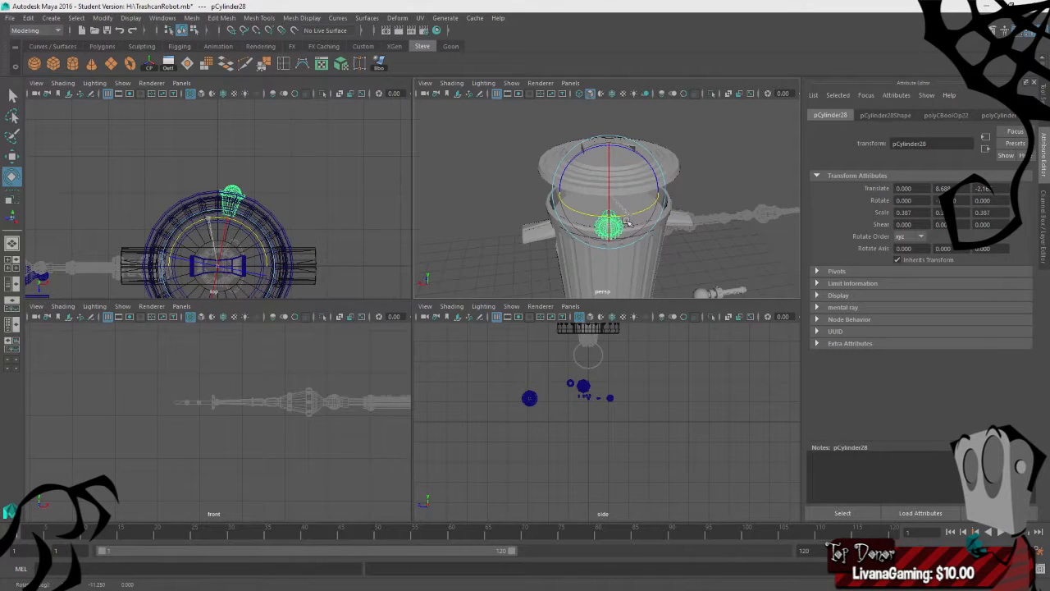
# - Duplicate the eye part and rotate the copy around the can to the opposite side of the front centre
pyautogui.keyDown('alt'); pyautogui.moveTo(677, 253); pyautogui.dragTo(659, 251); pyautogui.keyUp('alt')
pyautogui.hotkey('ctrl', 'd')
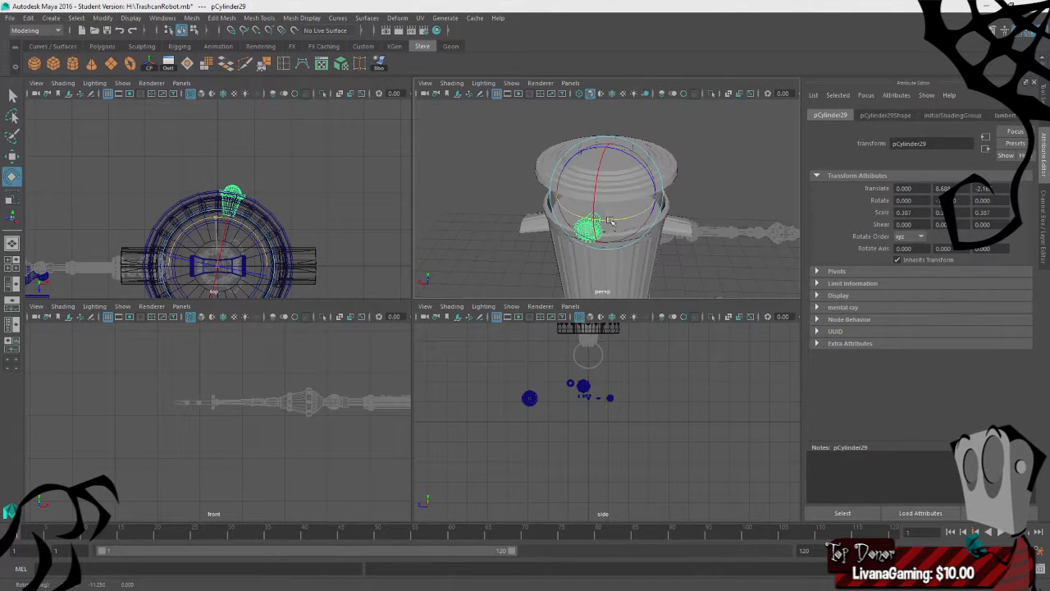
pyautogui.moveTo(606, 220); pyautogui.dragTo(678, 266)
pyautogui.click(729, 180)
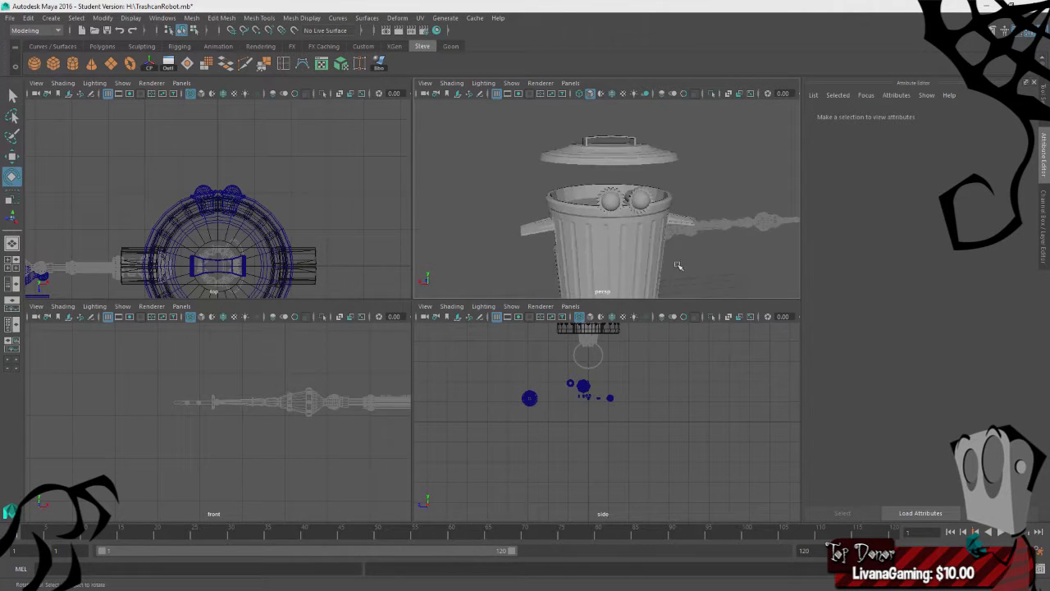
# - Delete the eye parts from the trash can's rim and frame the whole robot in the perspective view
pyautogui.press('space')
pyautogui.click(649, 192)
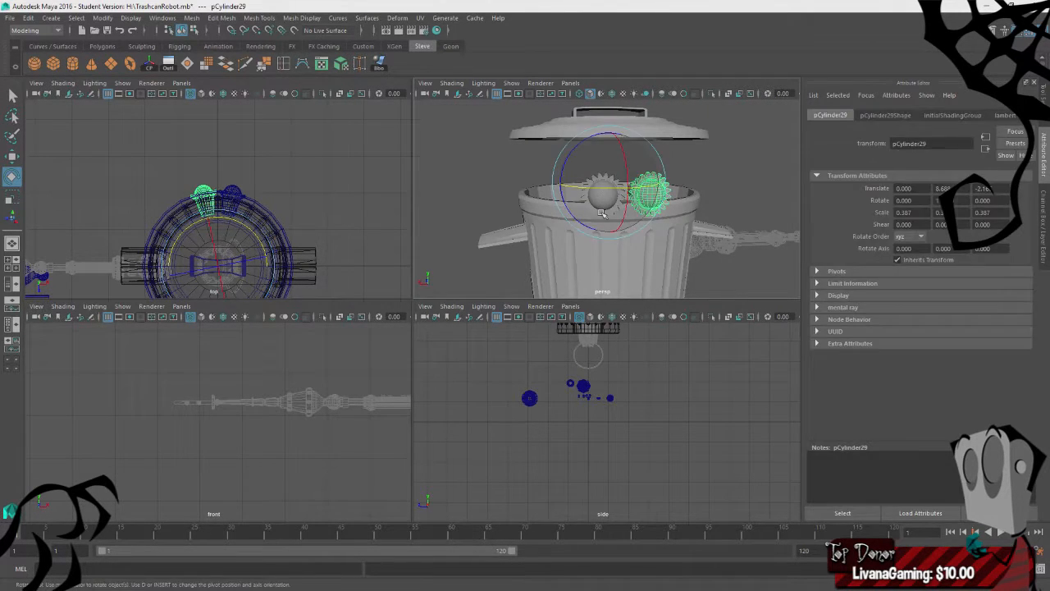
pyautogui.press('Delete')
pyautogui.press('a')
pyautogui.press('space')
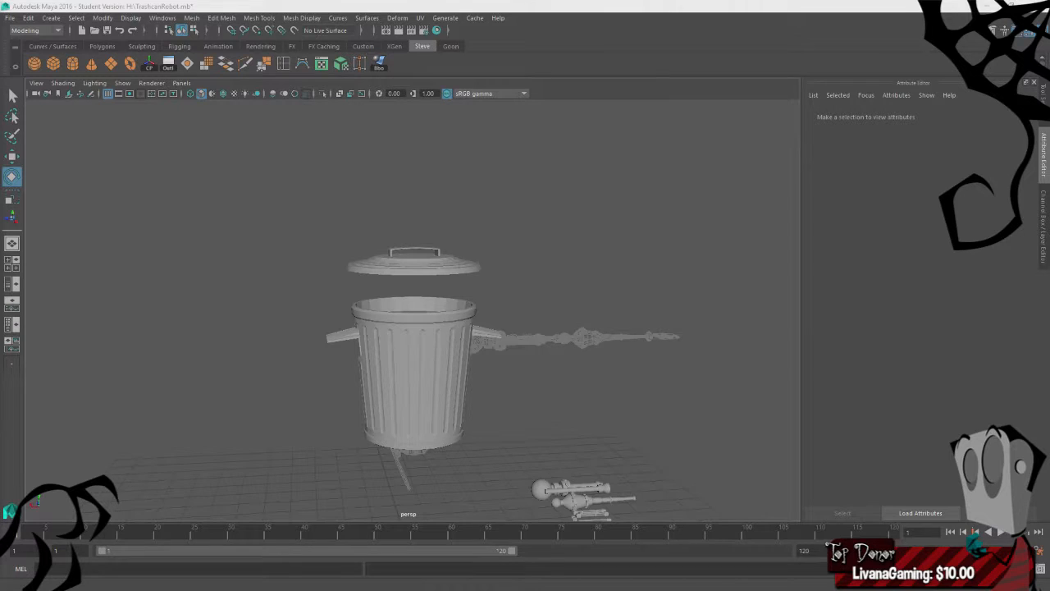
pyautogui.keyDown('alt'); pyautogui.moveTo(190, 301); pyautogui.dragTo(427, 244, button='right'); pyautogui.keyUp('alt')
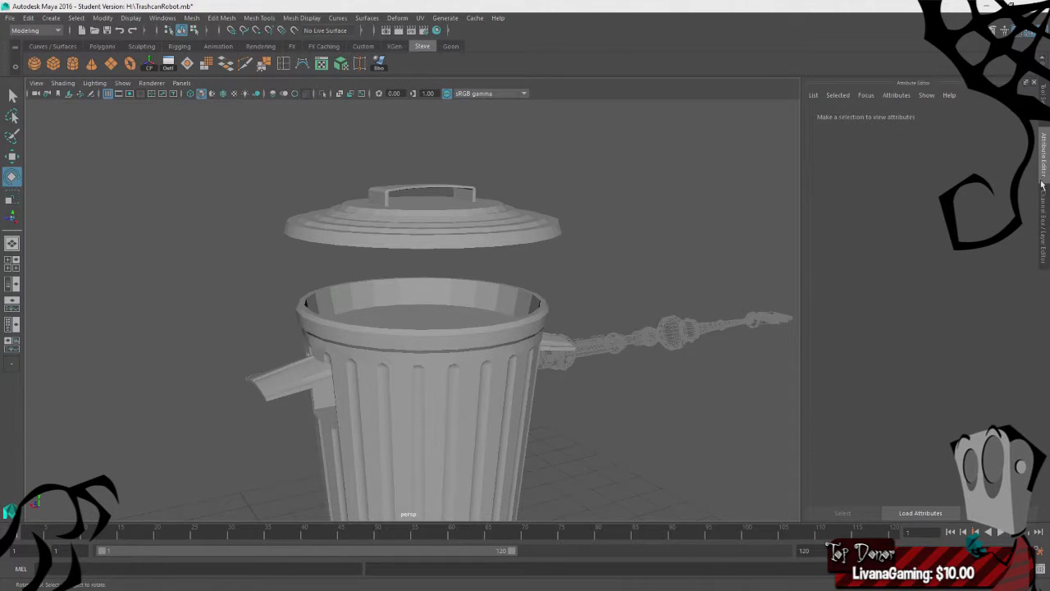
# - Try to combine the lid and its handle into a single mesh
pyautogui.click(1044, 211)
pyautogui.click(1044, 92)
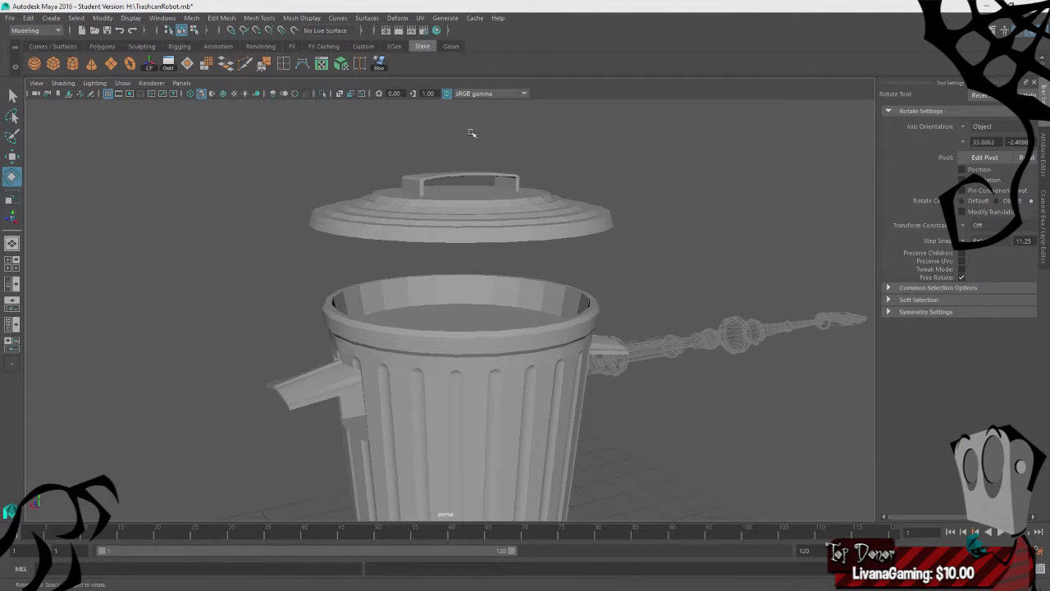
pyautogui.click(425, 182)
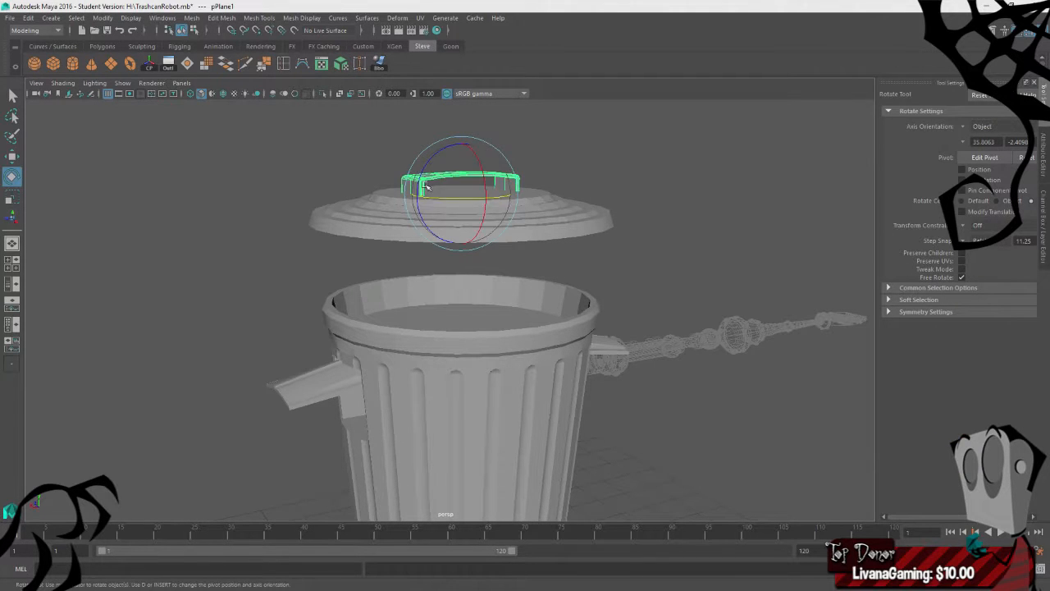
pyautogui.click(555, 209)
pyautogui.click(517, 176)
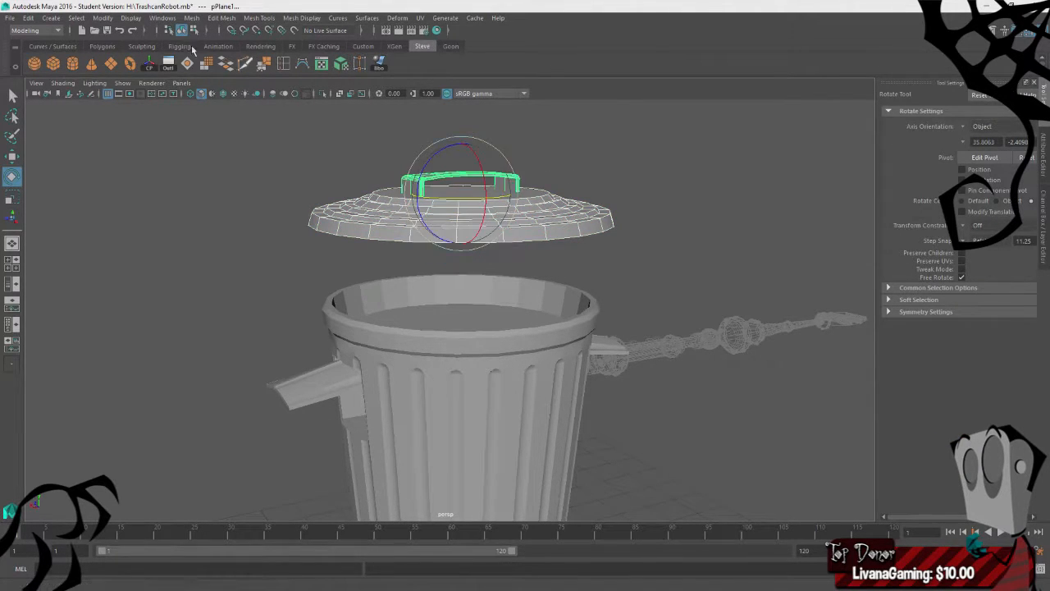
pyautogui.click(192, 18)
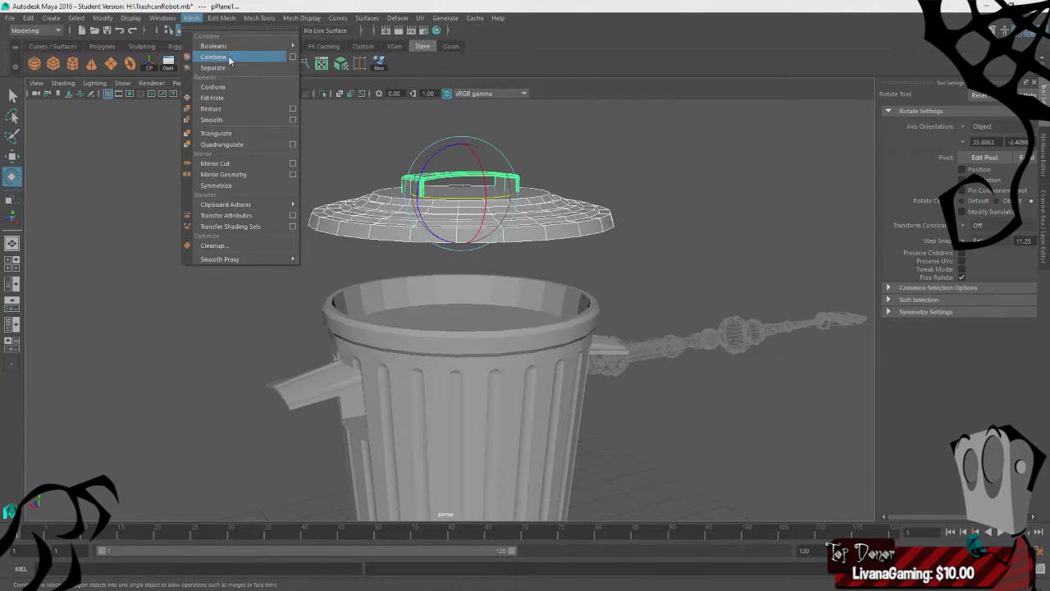
pyautogui.click(215, 52)
pyautogui.hotkey('ctrl', 'z')
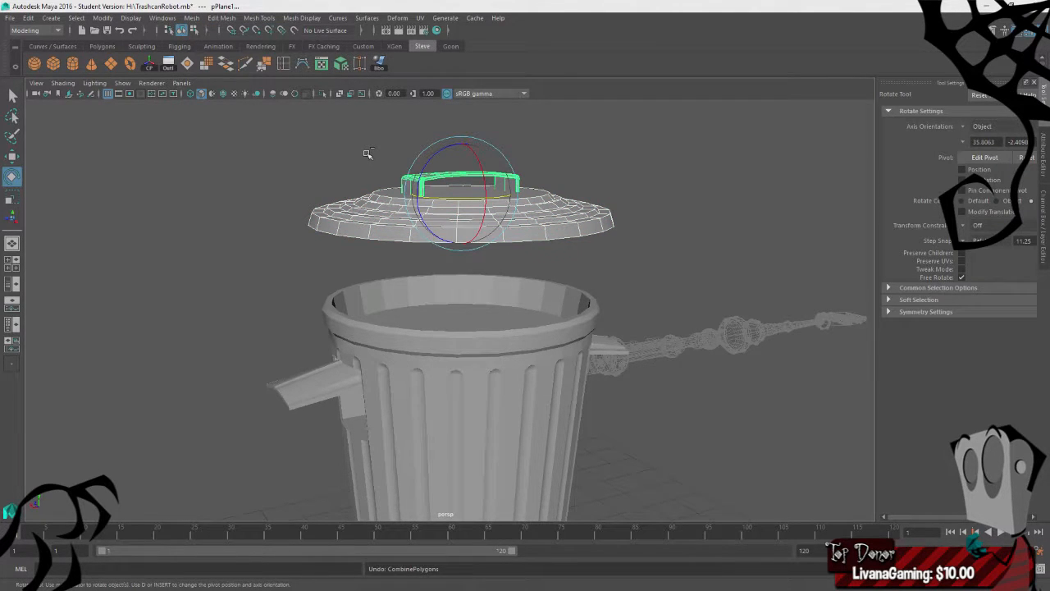
# - Merge the lid's handle and the lid into one mesh with a Boolean union
pyautogui.click(368, 154)
pyautogui.click(420, 179)
pyautogui.keyDown('shift'); pyautogui.click(392, 230); pyautogui.keyUp('shift')
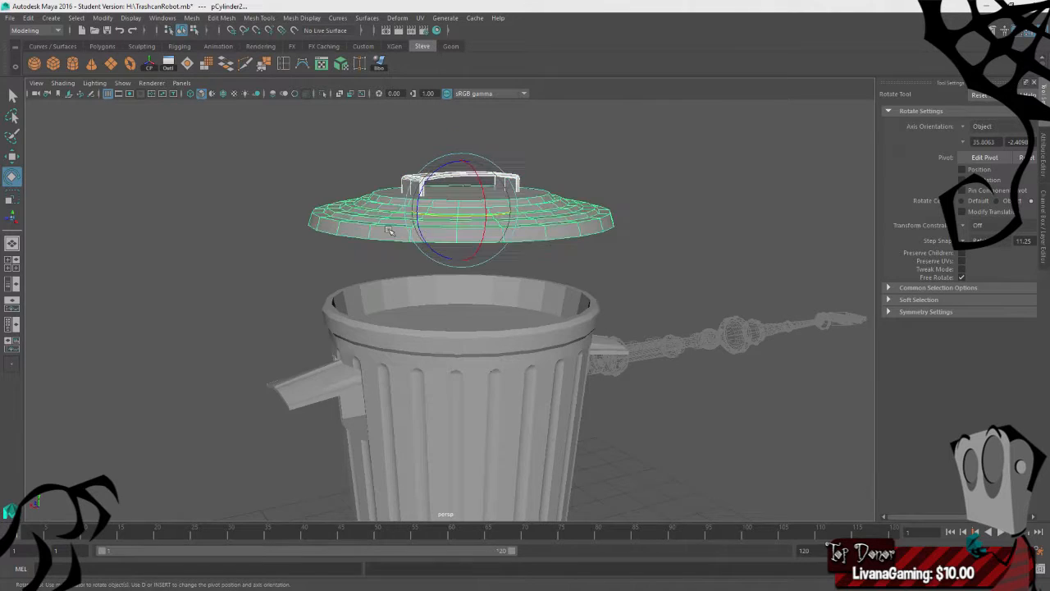
pyautogui.click(192, 18)
pyautogui.moveTo(212, 46)
pyautogui.click(325, 55)
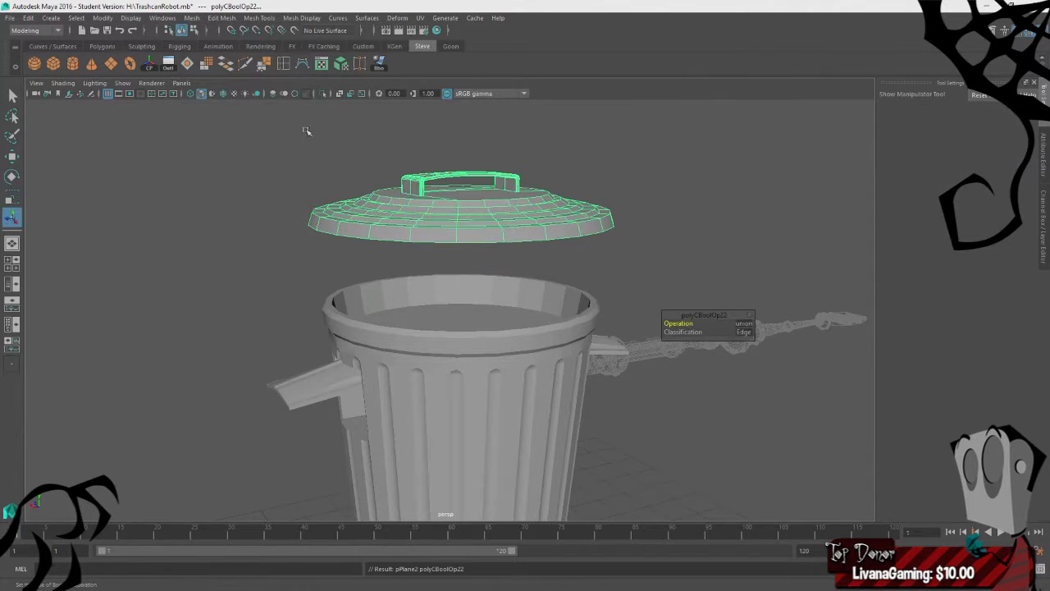
pyautogui.click(306, 129)
# - Lower the merged lid straight down until it sits on the trash can's rim
pyautogui.press('w')
pyautogui.click(435, 194)
pyautogui.moveTo(472, 154); pyautogui.dragTo(492, 230)
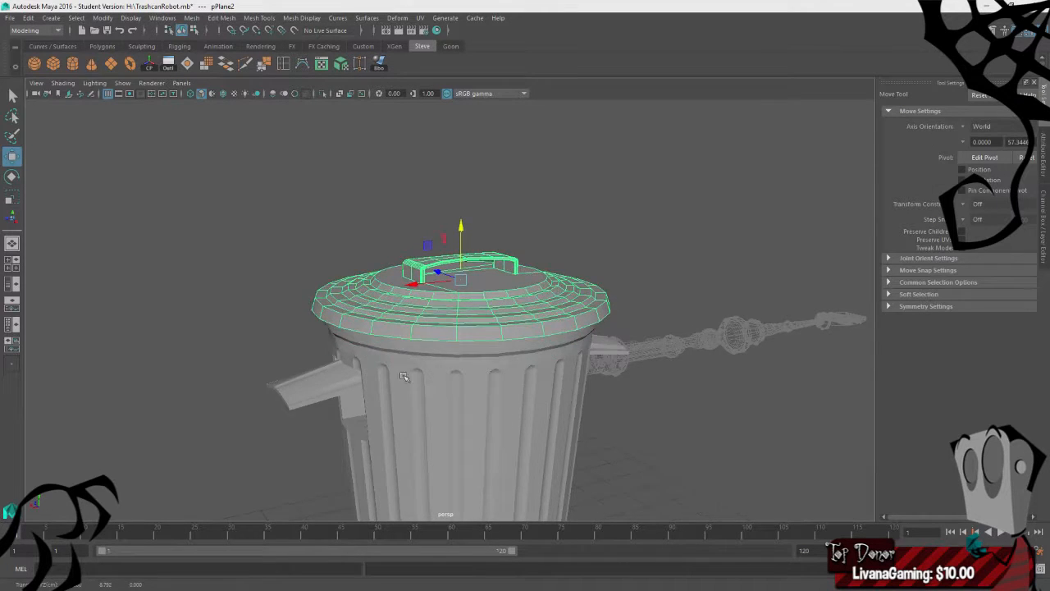
pyautogui.keyDown('alt'); pyautogui.moveTo(406, 379); pyautogui.dragTo(468, 372); pyautogui.keyUp('alt')
pyautogui.press('e')
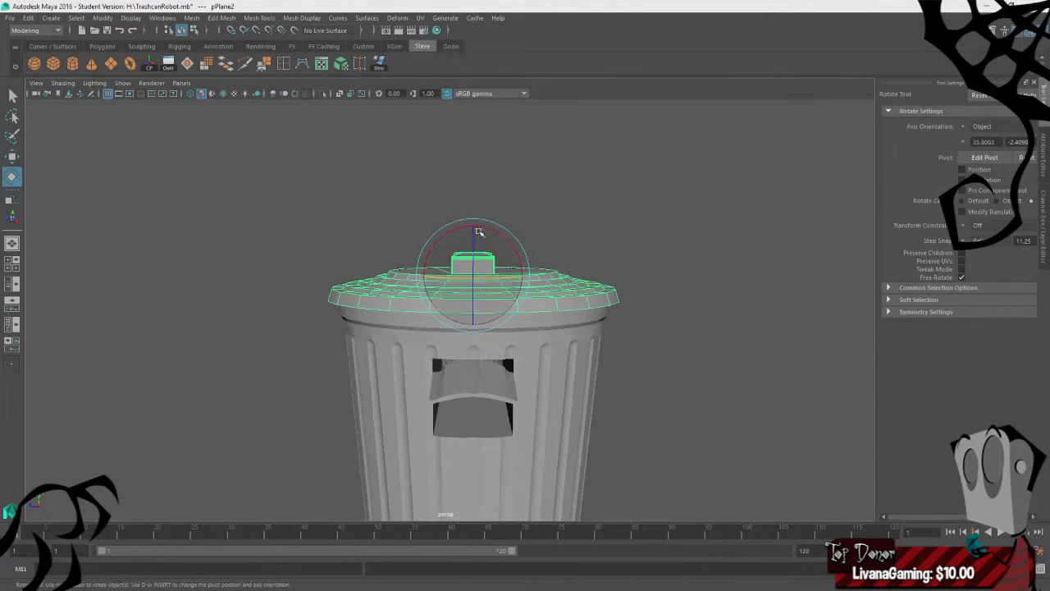
pyautogui.moveTo(479, 228); pyautogui.dragTo(485, 240)
pyautogui.hotkey('ctrl', 'z')
# - Move the lid's pivot in the side view from its centre to the lower rear edge, where it meets the can's rim
pyautogui.press('Insert')
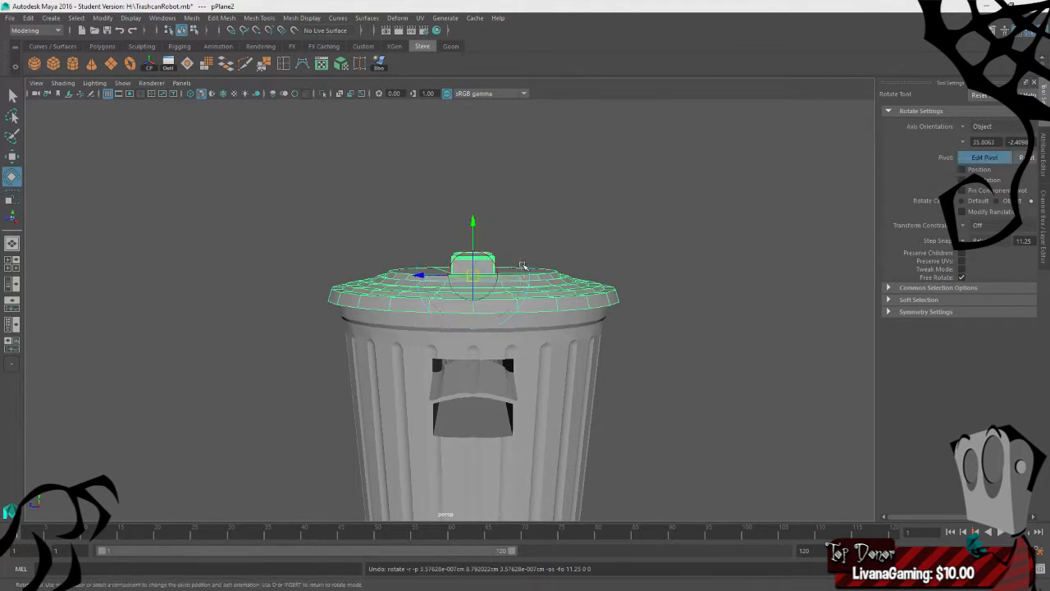
pyautogui.press('space')
pyautogui.press('space')
pyautogui.press('f')
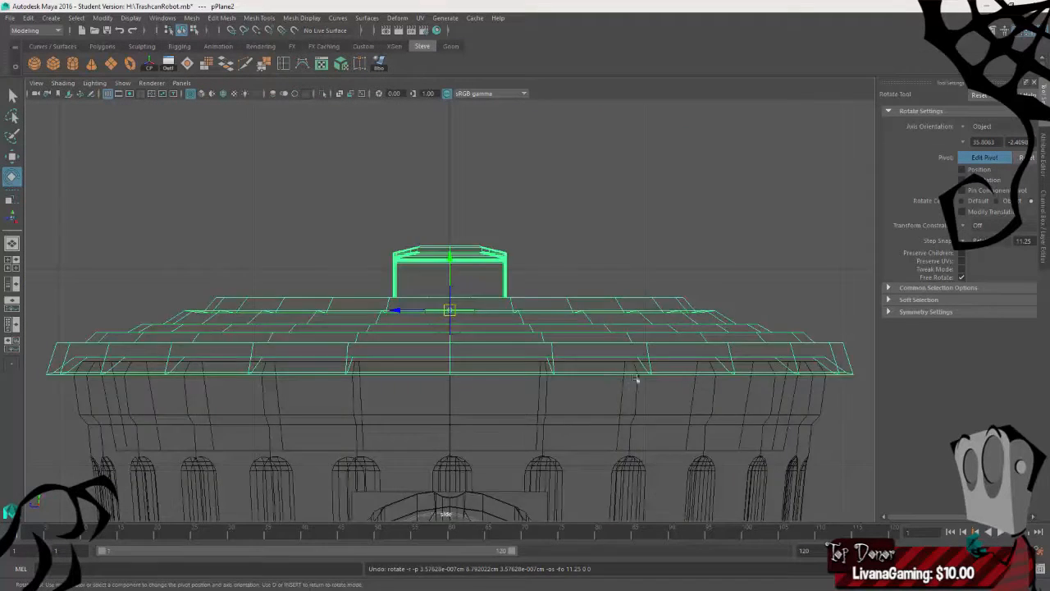
pyautogui.scroll(-8, 637, 378)
pyautogui.keyDown('alt'); pyautogui.moveTo(451, 299); pyautogui.dragTo(482, 301, button='middle'); pyautogui.keyUp('alt')
pyautogui.scroll(6, 482, 302)
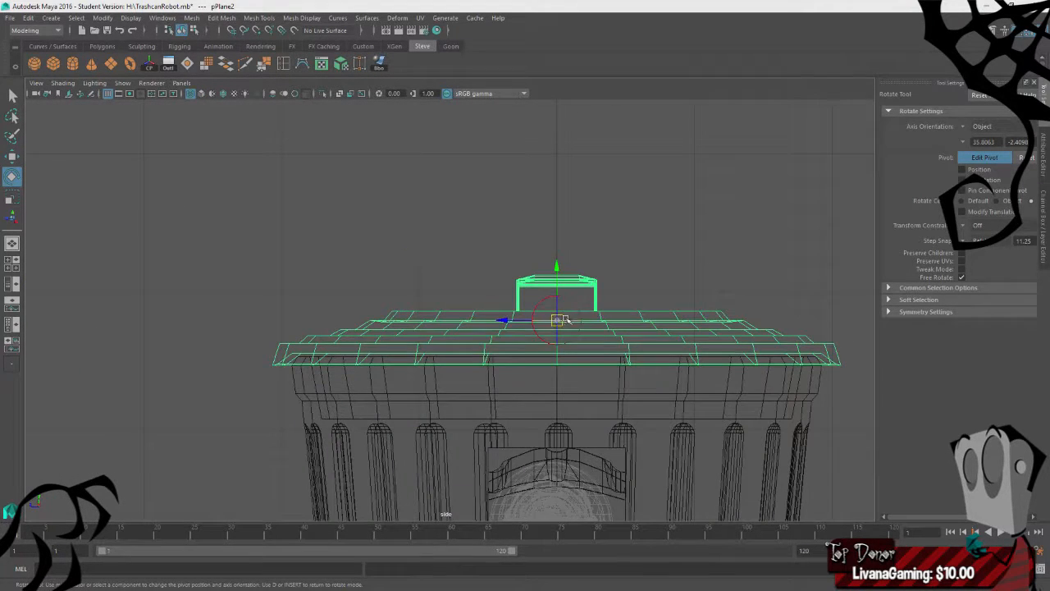
pyautogui.moveTo(520, 321); pyautogui.dragTo(273, 344)
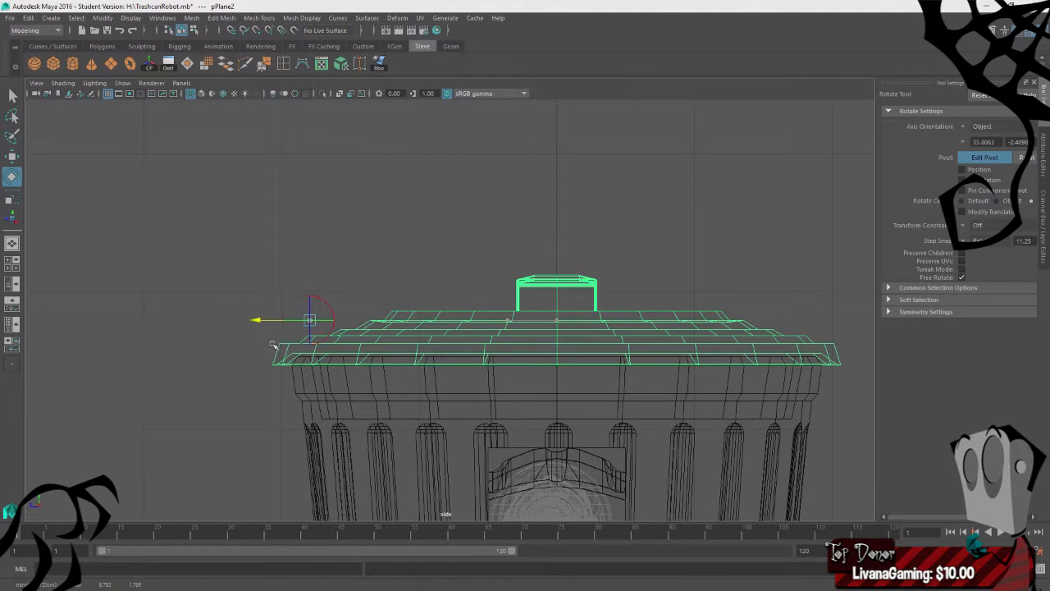
pyautogui.moveTo(310, 266); pyautogui.dragTo(311, 297)
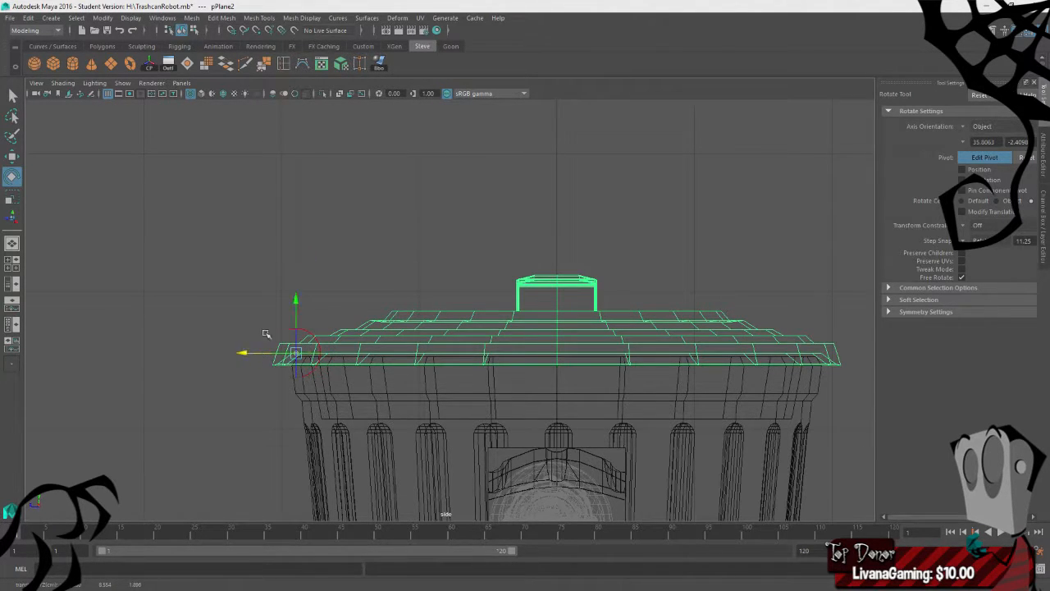
# - Tilt the lid open 11.25 degrees about its rear edge and check it in the perspective view
pyautogui.press('d')
pyautogui.moveTo(321, 308); pyautogui.dragTo(316, 306)
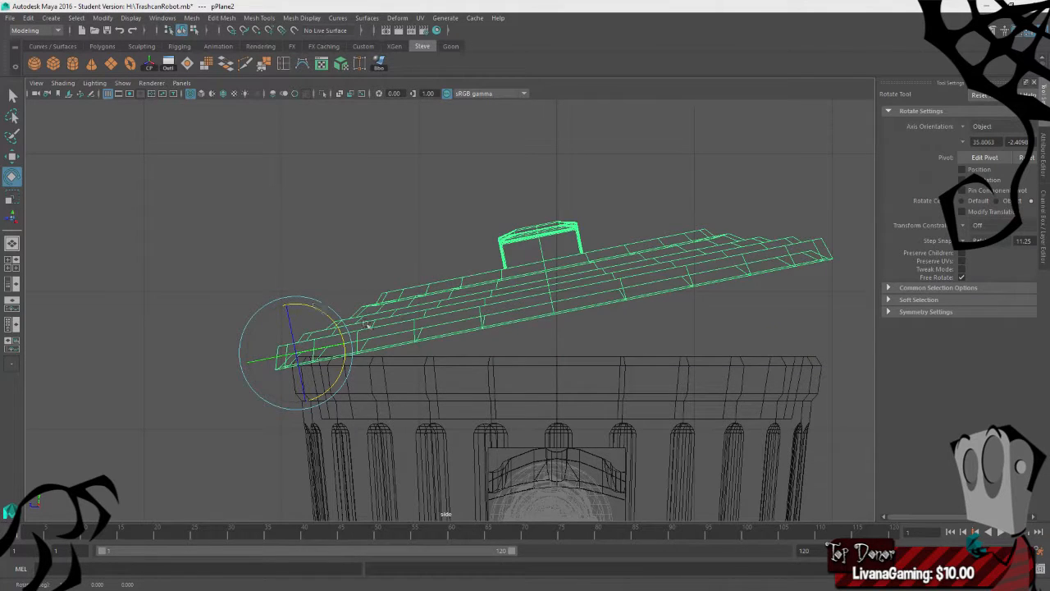
pyautogui.press('space')
pyautogui.press('space')
pyautogui.keyDown('alt'); pyautogui.moveTo(675, 286); pyautogui.dragTo(564, 297); pyautogui.keyUp('alt')
# - Turn off the rotation step snap and lower the tilted lid to a narrower opening
pyautogui.click(977, 242)
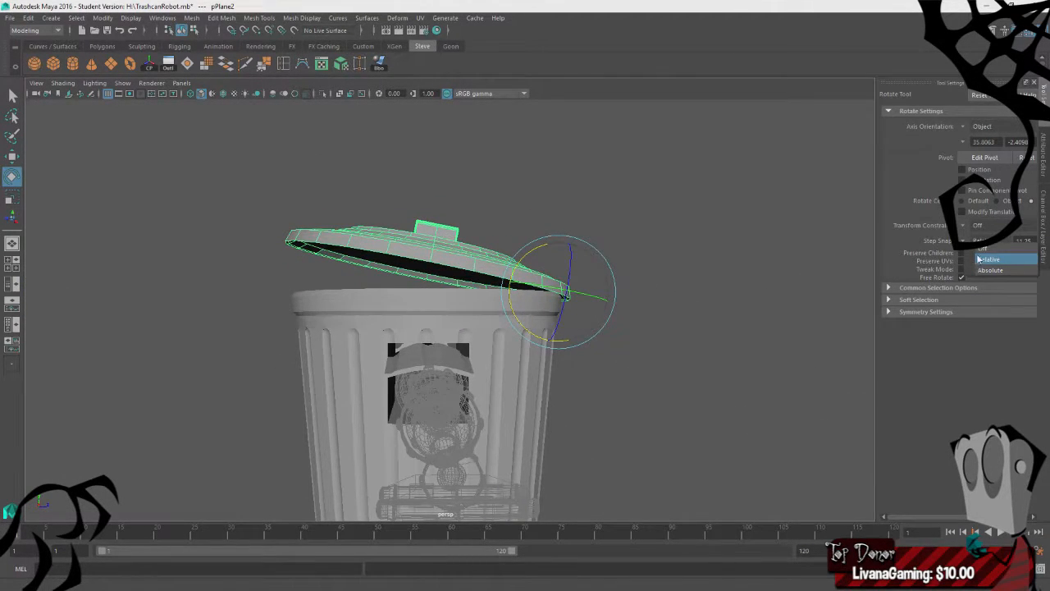
pyautogui.click(983, 247)
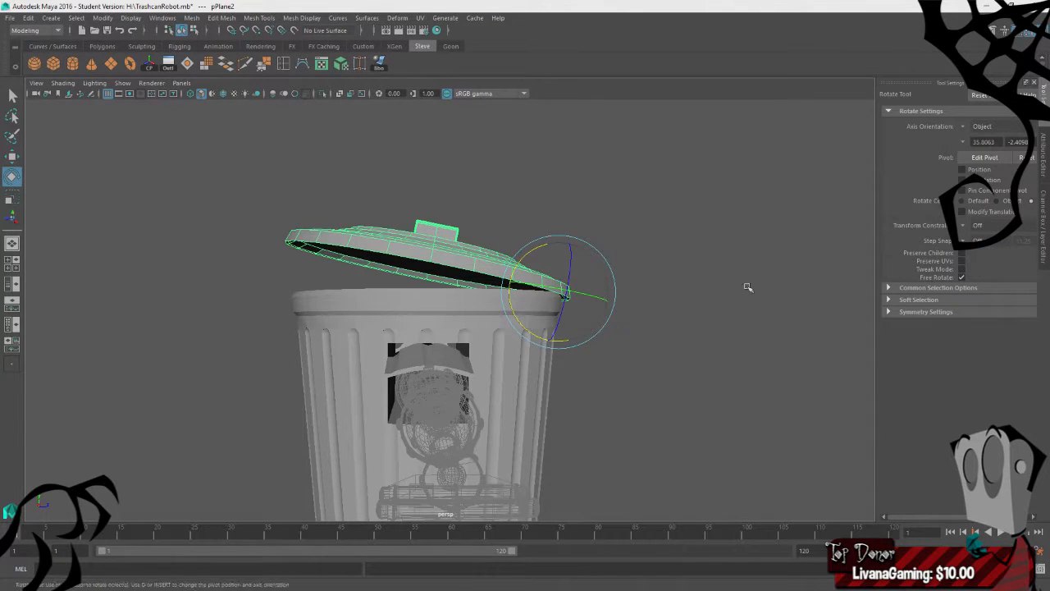
pyautogui.keyDown('alt'); pyautogui.moveTo(747, 287); pyautogui.dragTo(525, 246); pyautogui.keyUp('alt')
pyautogui.click(148, 364)
pyautogui.keyDown('alt'); pyautogui.moveTo(147, 364); pyautogui.dragTo(464, 308); pyautogui.keyUp('alt')
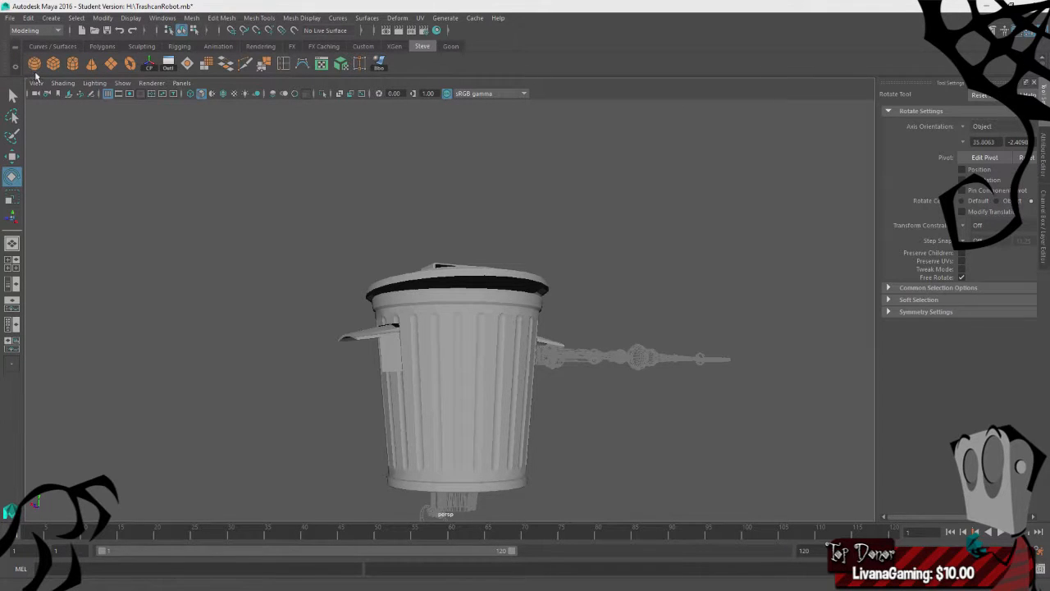
# - Create a polygon sphere on the grid below the can and scale it down uniformly to a small ball
pyautogui.click(34, 63)
pyautogui.keyDown('alt'); pyautogui.moveTo(457, 406); pyautogui.dragTo(562, 456); pyautogui.keyUp('alt')
pyautogui.press('w')
pyautogui.keyDown('alt'); pyautogui.moveTo(546, 449); pyautogui.dragTo(498, 405, button='right'); pyautogui.keyUp('alt')
pyautogui.keyDown('alt'); pyautogui.moveTo(468, 444); pyautogui.dragTo(461, 396, button='middle'); pyautogui.keyUp('alt')
pyautogui.press('e')
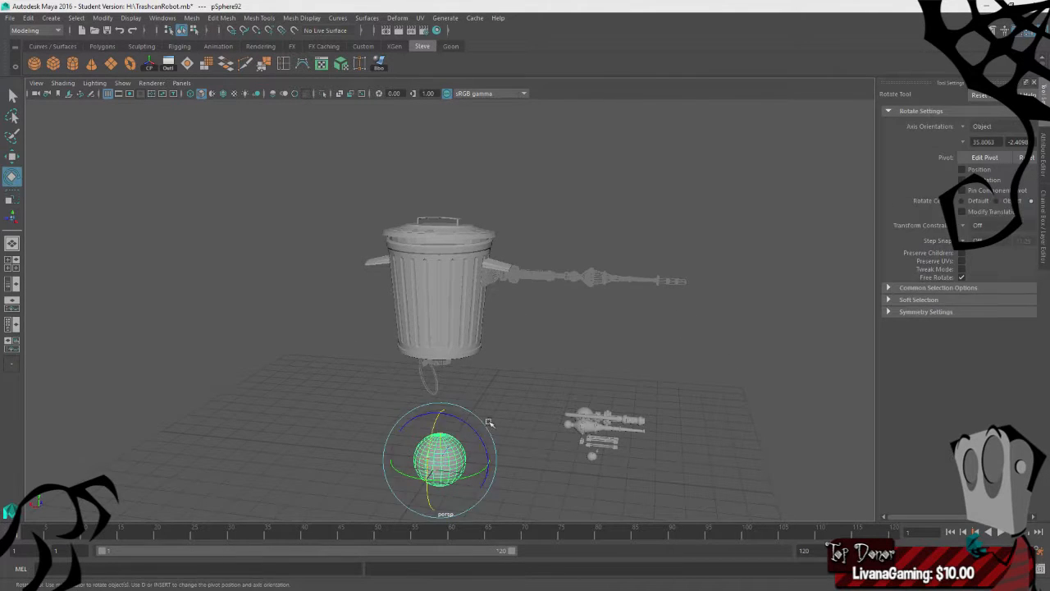
pyautogui.press('r')
pyautogui.moveTo(440, 458); pyautogui.dragTo(410, 473)
pyautogui.press('w')
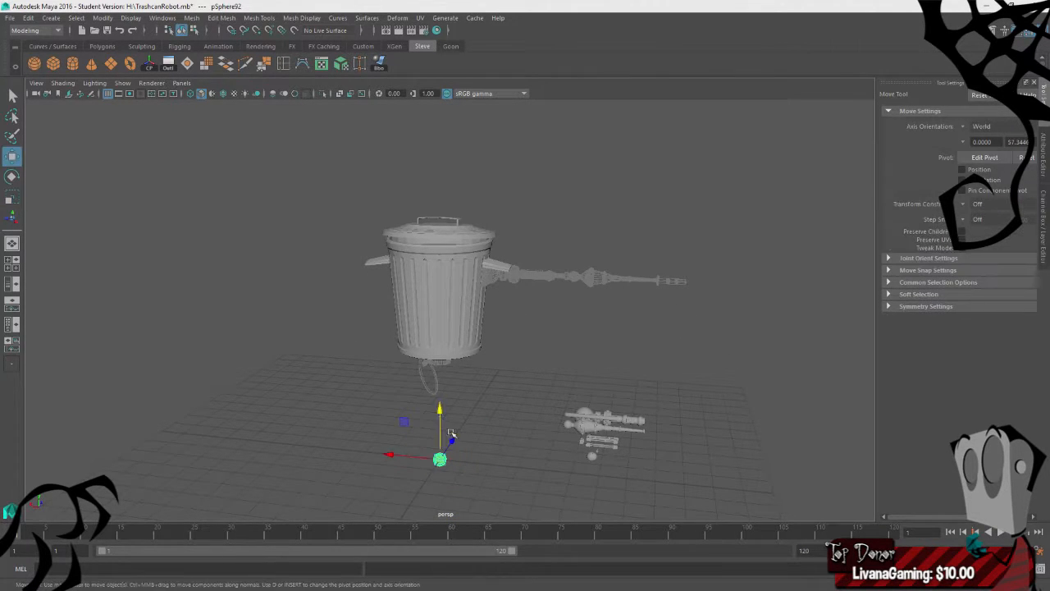
# - Raise the small sphere into the gap under the lid and position it off-centre at the front as a trial eye
pyautogui.moveTo(440, 418); pyautogui.dragTo(450, 213)
pyautogui.press('f')
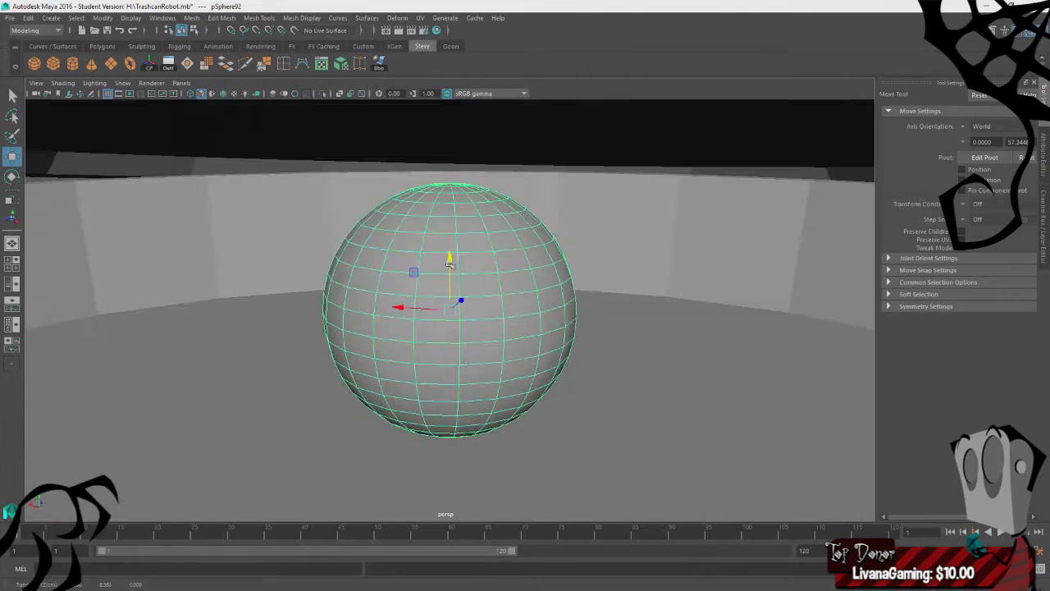
pyautogui.scroll(-6, 493, 273)
pyautogui.keyDown('alt'); pyautogui.moveTo(514, 277); pyautogui.dragTo(245, 318); pyautogui.keyUp('alt')
pyautogui.moveTo(193, 273); pyautogui.dragTo(395, 319)
pyautogui.press('r')
pyautogui.keyDown('alt'); pyautogui.moveTo(370, 360); pyautogui.dragTo(697, 276); pyautogui.keyUp('alt')
pyautogui.press('w')
pyautogui.keyDown('alt'); pyautogui.moveTo(790, 305); pyautogui.dragTo(565, 359); pyautogui.keyUp('alt')
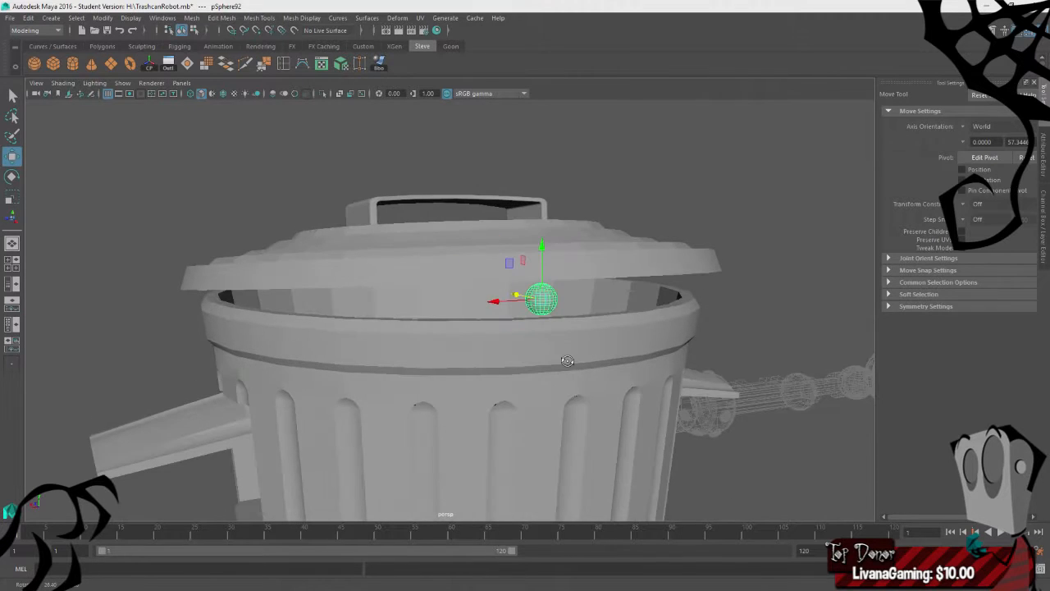
# - Delete the trial eye sphere from the can's opening
pyautogui.click(734, 161)
pyautogui.keyDown('alt'); pyautogui.moveTo(733, 162); pyautogui.dragTo(688, 311); pyautogui.keyUp('alt')
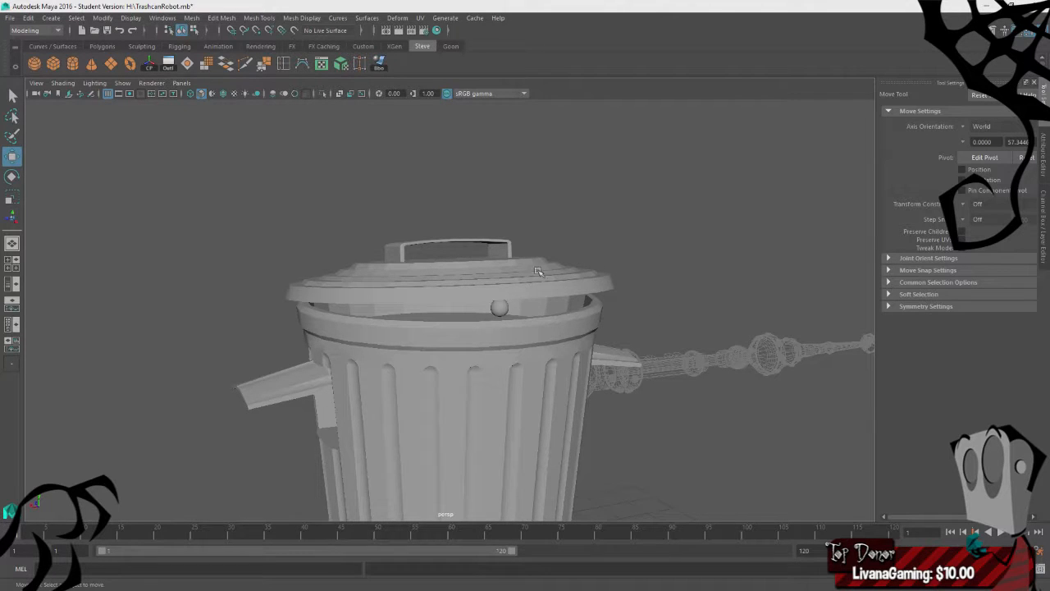
pyautogui.click(501, 308)
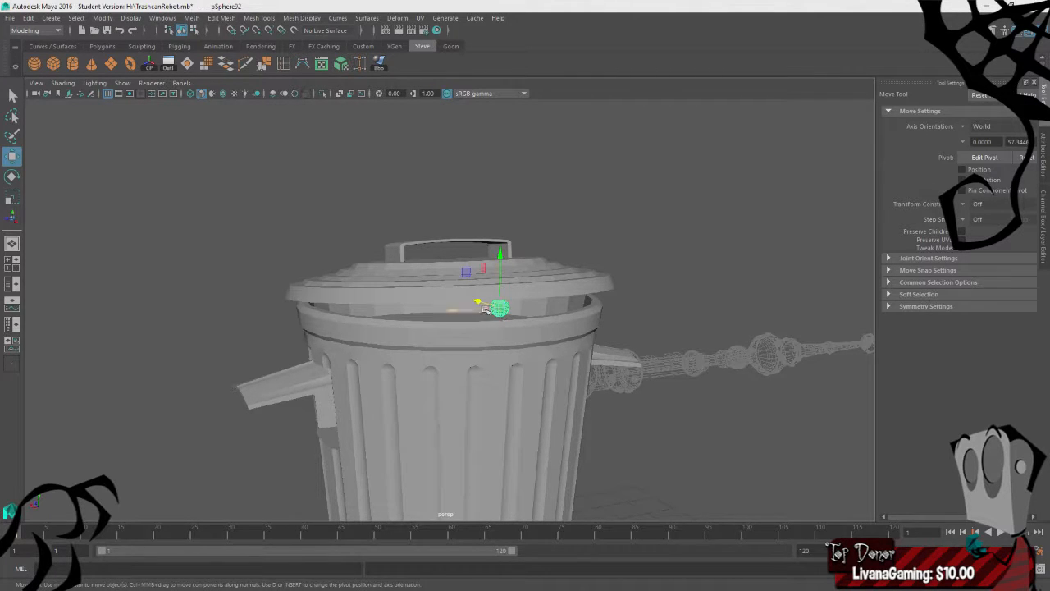
pyautogui.press('Delete')
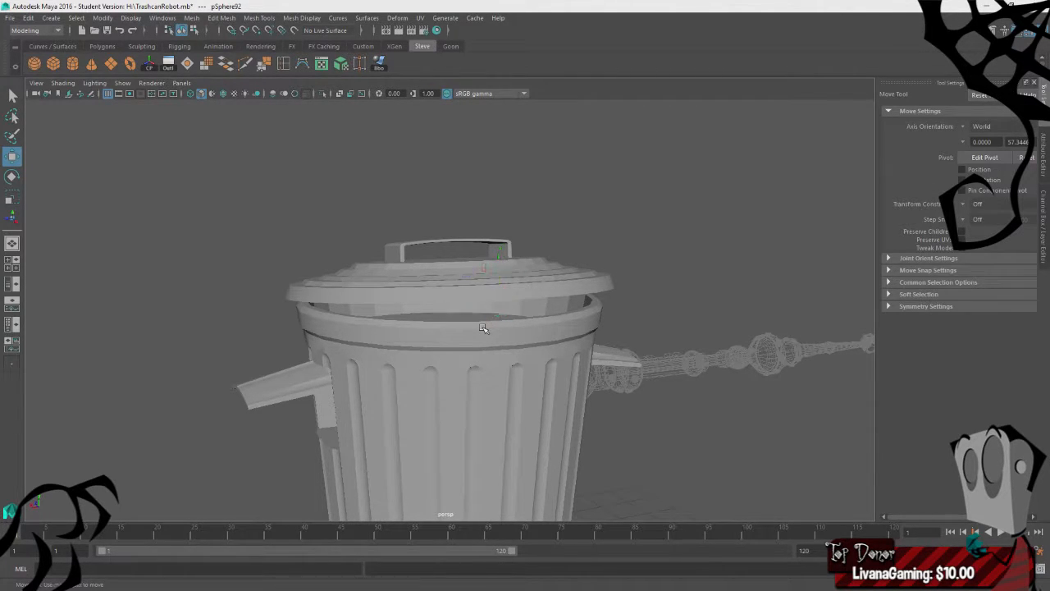
# - Create a polygon cylinder and set its cap subdivisions to 0
pyautogui.click(76, 65)
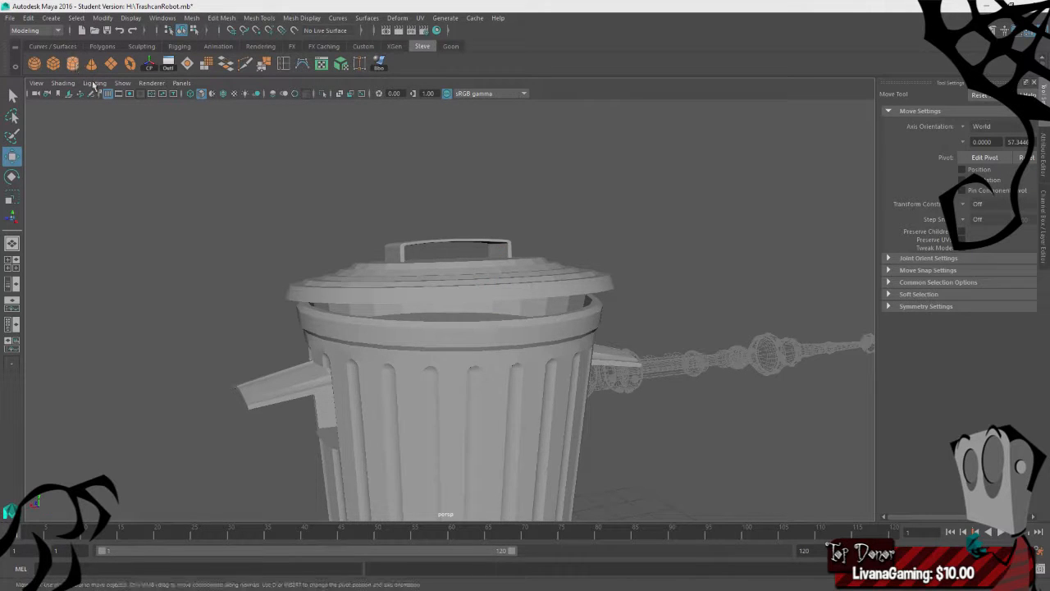
pyautogui.press('f')
pyautogui.scroll(-5, 530, 324)
pyautogui.hotkey('ctrl', 'a')
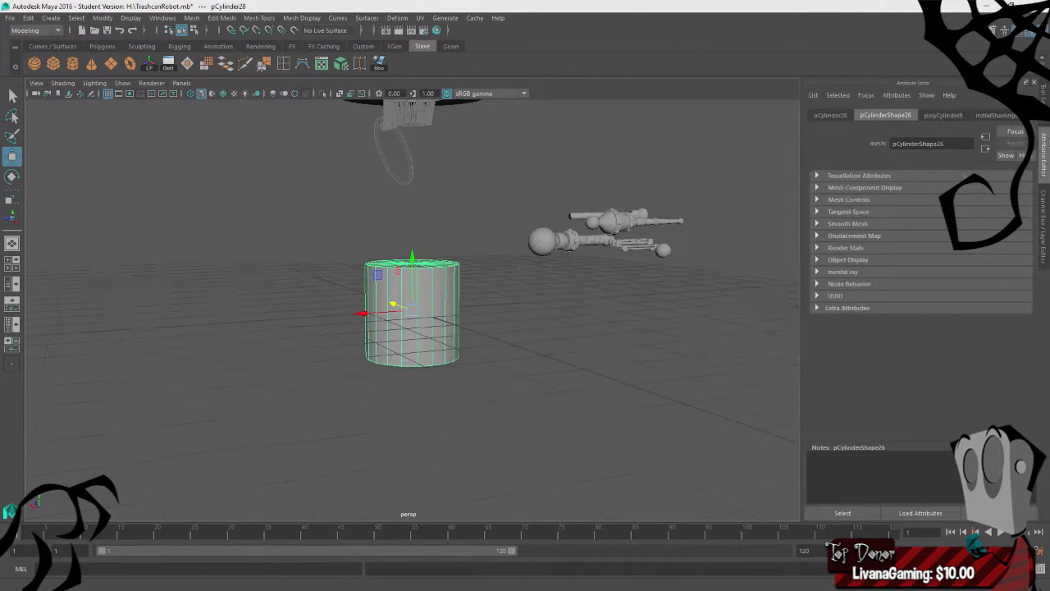
pyautogui.click(952, 116)
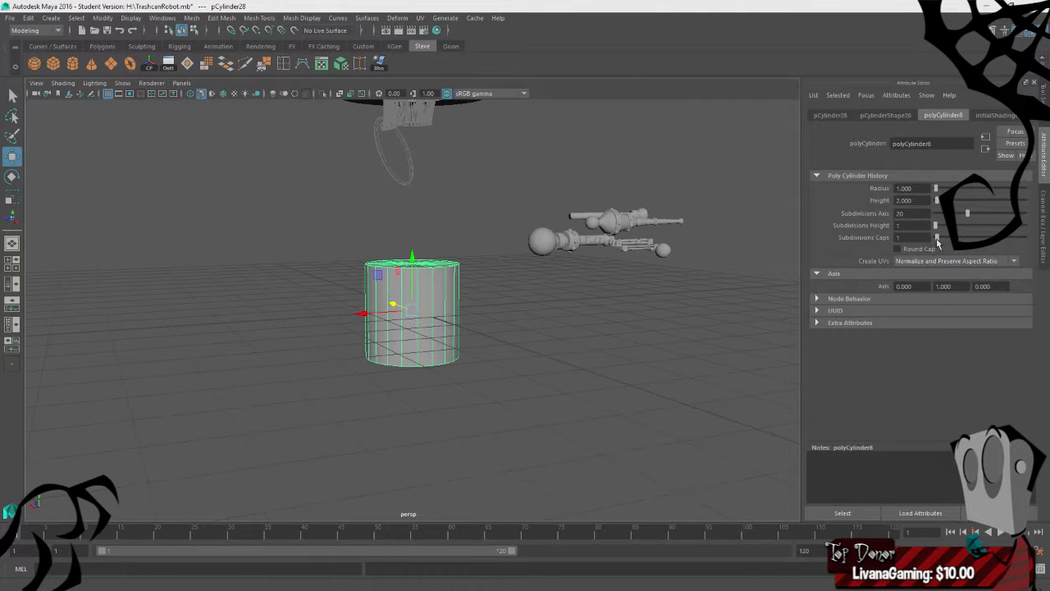
pyautogui.moveTo(938, 243); pyautogui.dragTo(932, 243)
# - Flatten the cylinder and raise it into the opening between the can's rim and the lid
pyautogui.press('e')
pyautogui.press('r')
pyautogui.moveTo(412, 263); pyautogui.dragTo(416, 77)
pyautogui.press('w')
pyautogui.keyDown('alt'); pyautogui.moveTo(500, 264); pyautogui.dragTo(463, 488, button='middle'); pyautogui.keyUp('alt')
pyautogui.moveTo(376, 295); pyautogui.dragTo(378, 73)
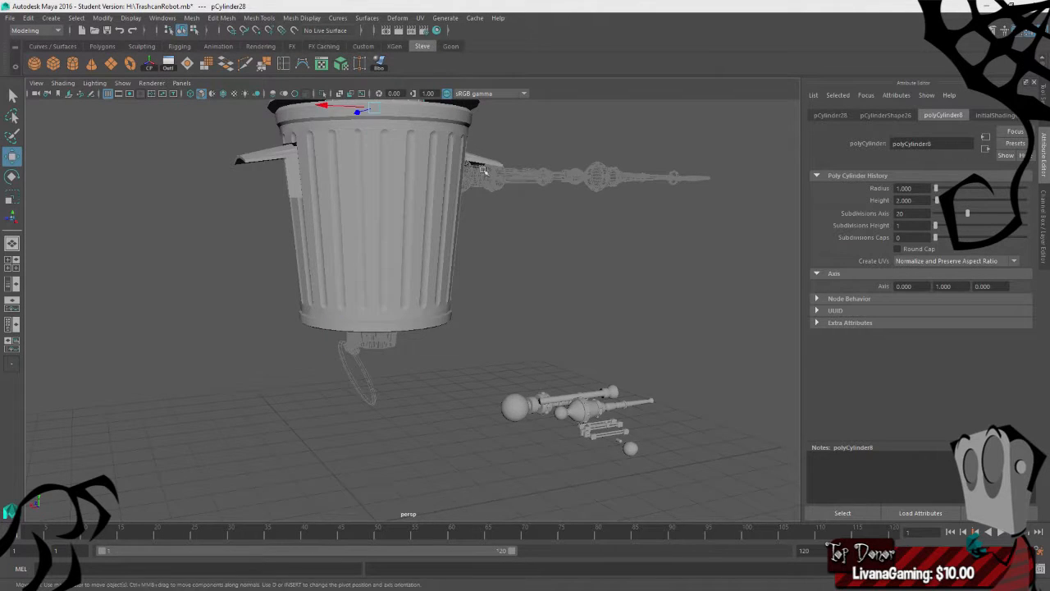
pyautogui.keyDown('alt'); pyautogui.moveTo(485, 171); pyautogui.dragTo(438, 353, button='middle'); pyautogui.keyUp('alt')
pyautogui.keyDown('alt'); pyautogui.moveTo(438, 354); pyautogui.dragTo(338, 219, button='right'); pyautogui.keyUp('alt')
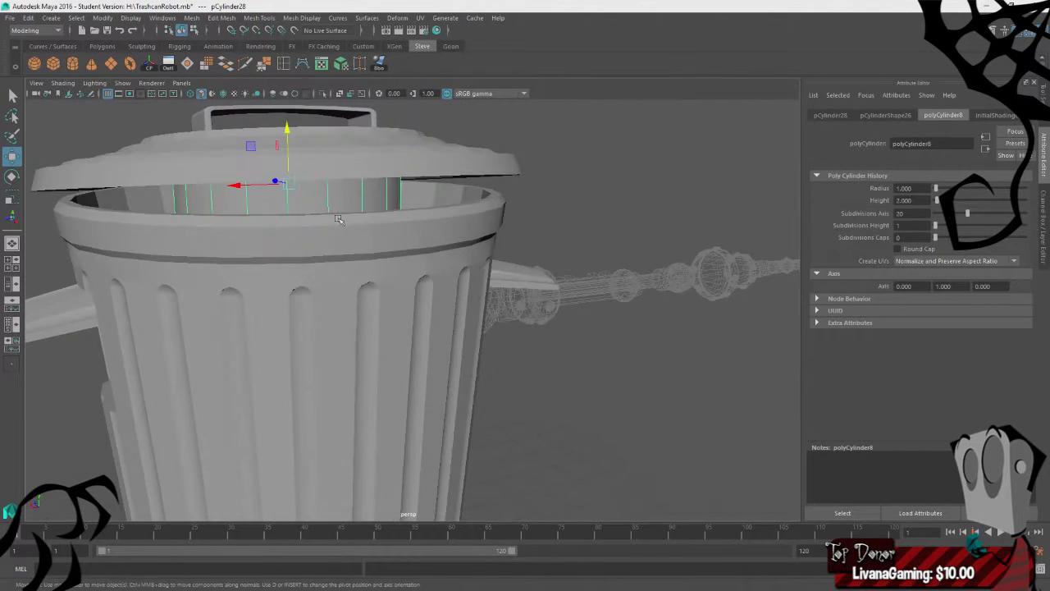
pyautogui.moveTo(283, 122); pyautogui.dragTo(287, 157)
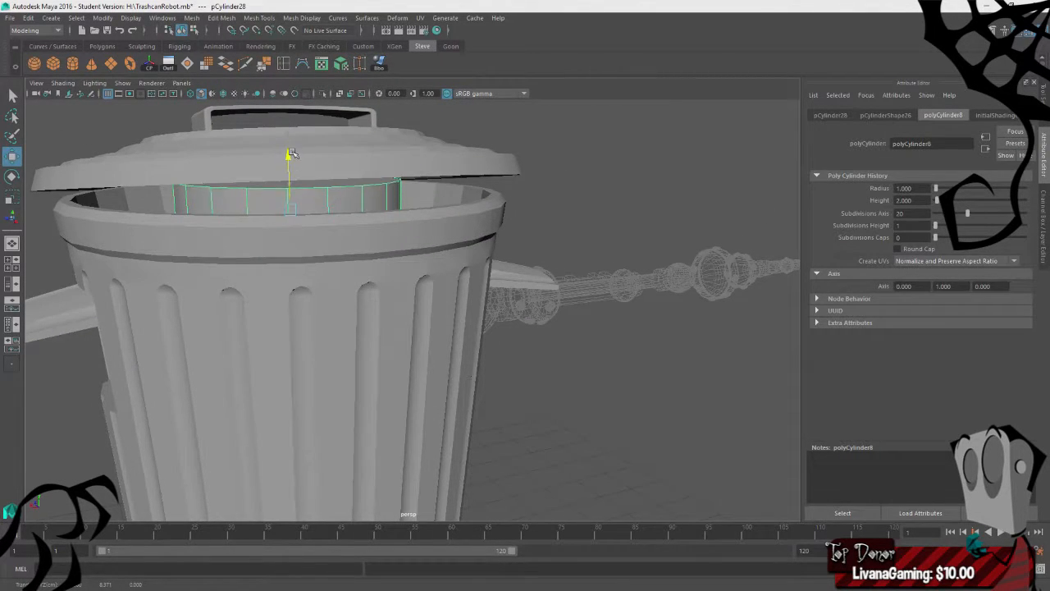
# - Widen the cylinder to nearly fill the inside of the can's rim and reduce its height
pyautogui.press('r')
pyautogui.moveTo(299, 209); pyautogui.dragTo(565, 237)
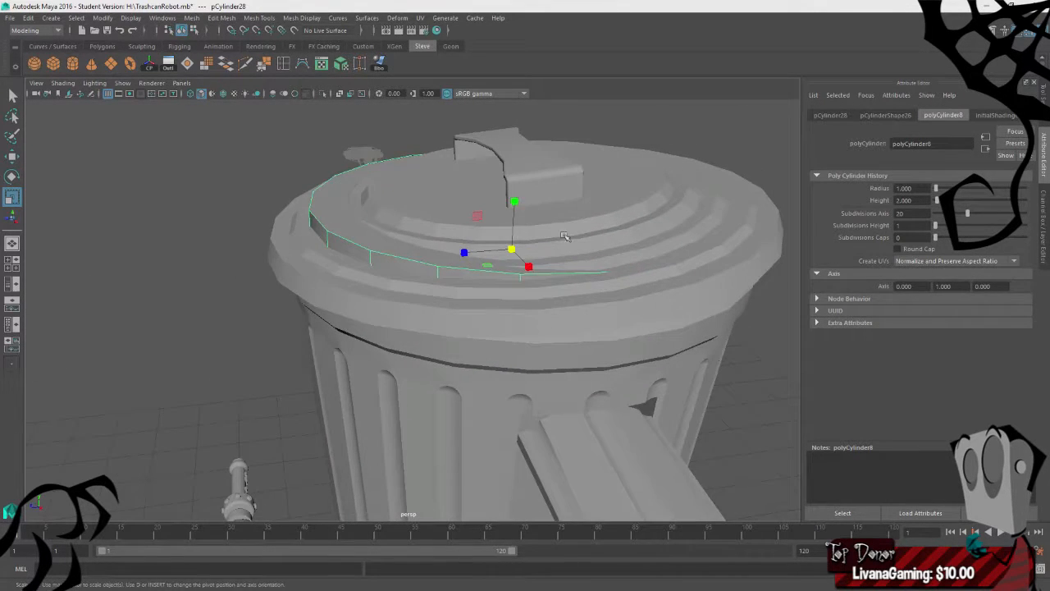
pyautogui.moveTo(517, 200); pyautogui.dragTo(524, 248)
pyautogui.moveTo(291, 210)
pyautogui.keyDown('alt'); pyautogui.mouseDown()
pyautogui.moveTo(403, 213)
pyautogui.moveTo(289, 212)
pyautogui.moveTo(305, 205)
pyautogui.mouseUp(); pyautogui.keyUp('alt')
# - Move the inner cylinder's pivot to its rear edge and rotate the cylinder to match the lid's tilt
pyautogui.press('space')
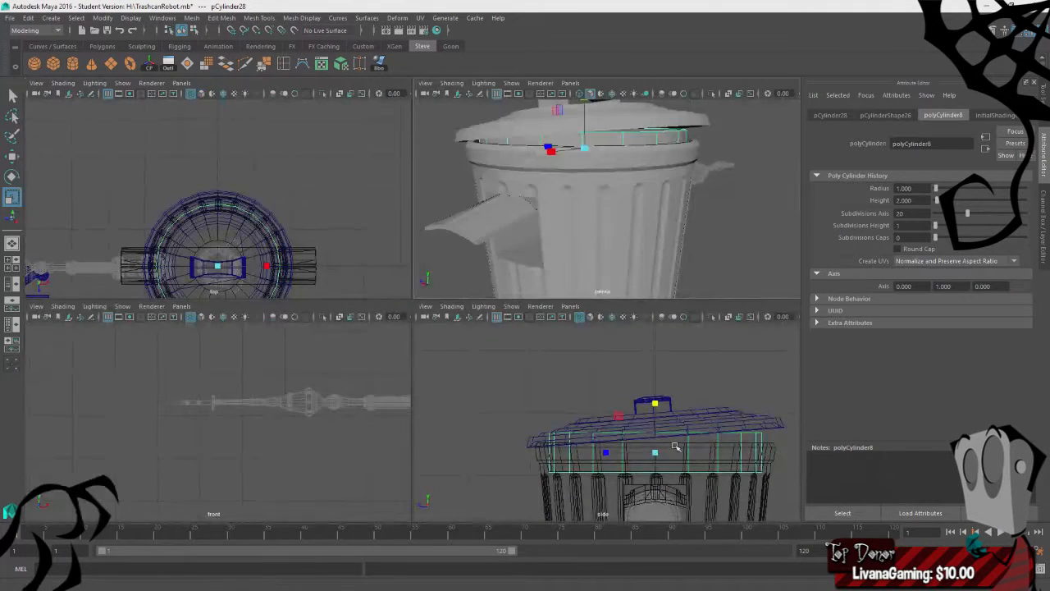
pyautogui.press('space')
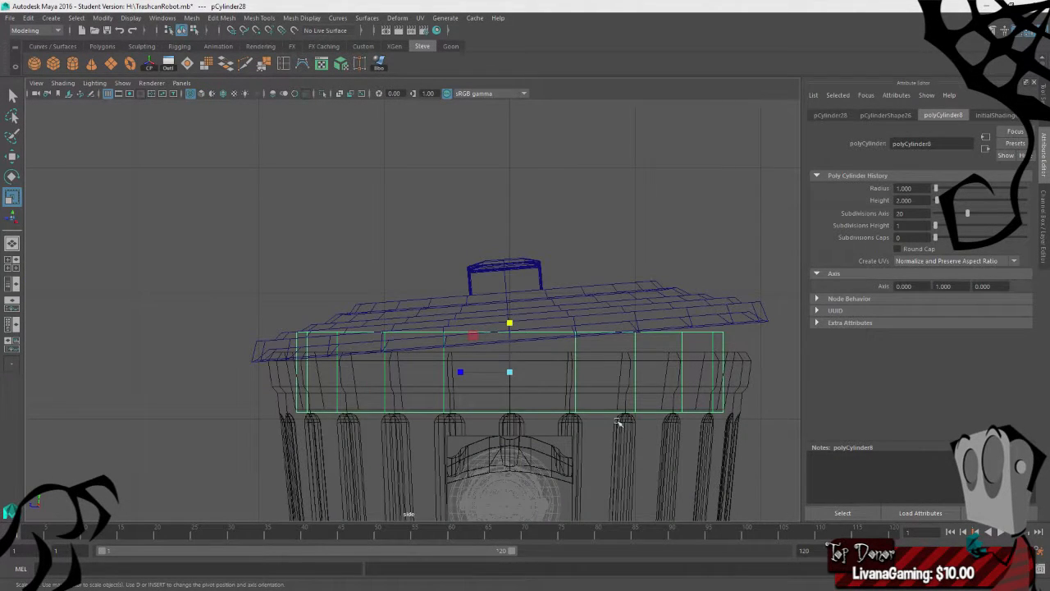
pyautogui.press('w')
pyautogui.press('e')
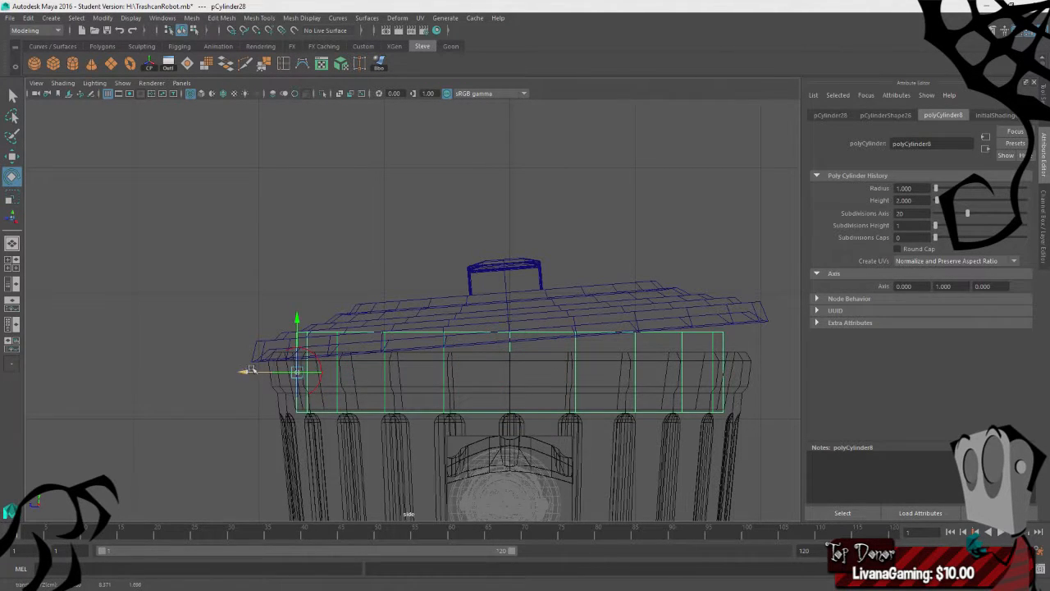
pyautogui.moveTo(322, 329)
pyautogui.mouseDown()
pyautogui.moveTo(301, 326)
pyautogui.moveTo(319, 336)
pyautogui.mouseUp()
pyautogui.press('w')
pyautogui.press('e')
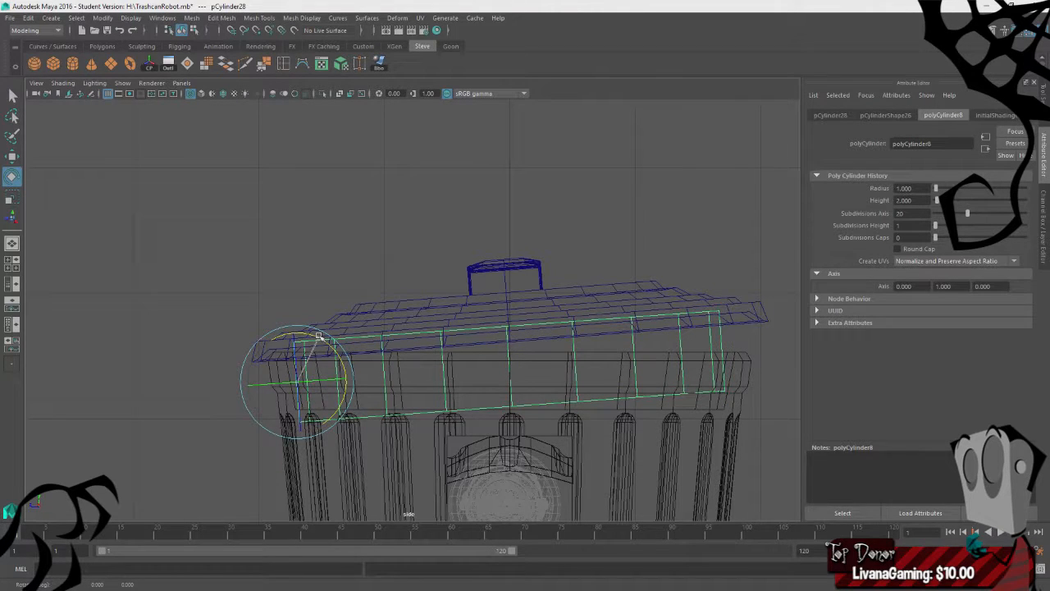
pyautogui.press('space')
pyautogui.press('space')
pyautogui.keyDown('alt'); pyautogui.moveTo(604, 266); pyautogui.dragTo(396, 245); pyautogui.keyUp('alt')
pyautogui.click(555, 231)
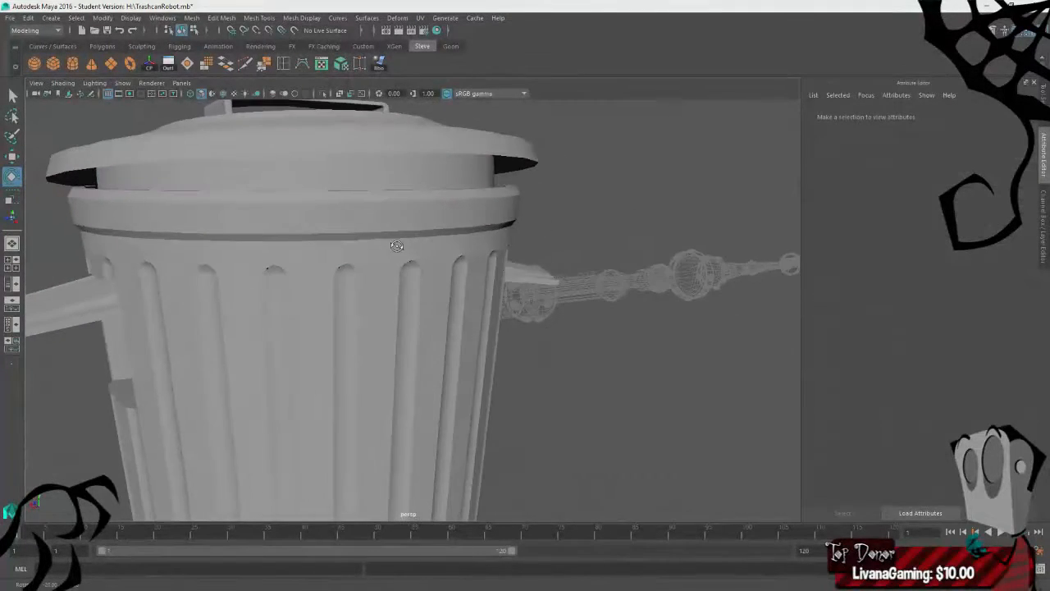
# - Assign a new Lambert material to the inner cylinder and set its colour to near-black
pyautogui.click(370, 174)
pyautogui.keyDown('alt'); pyautogui.moveTo(636, 182); pyautogui.dragTo(453, 223); pyautogui.keyUp('alt')
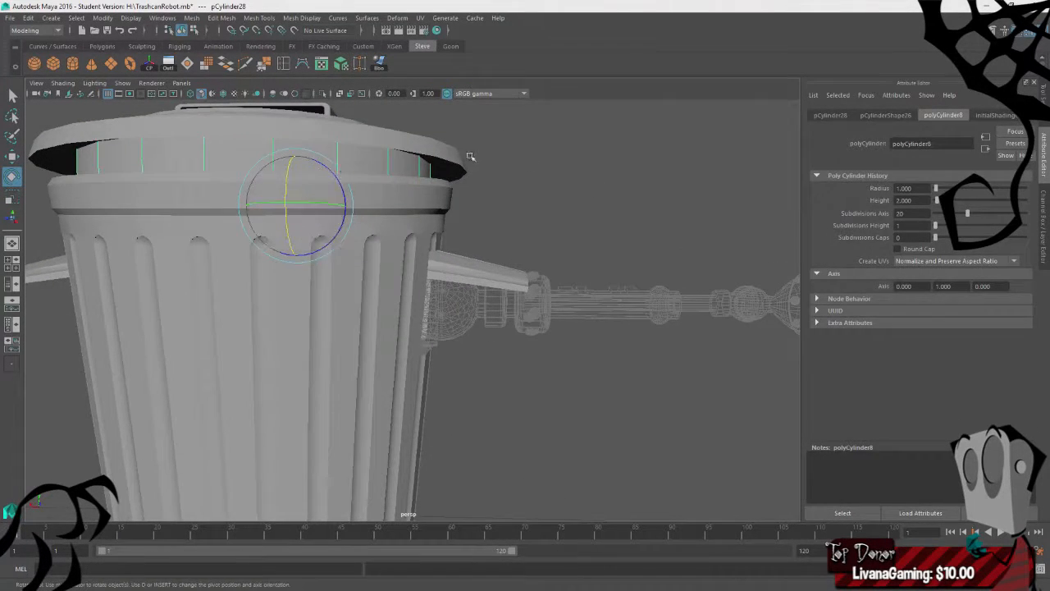
pyautogui.click(522, 143)
pyautogui.click(425, 159)
pyautogui.moveTo(387, 160); pyautogui.dragTo(375, 429, button='right')
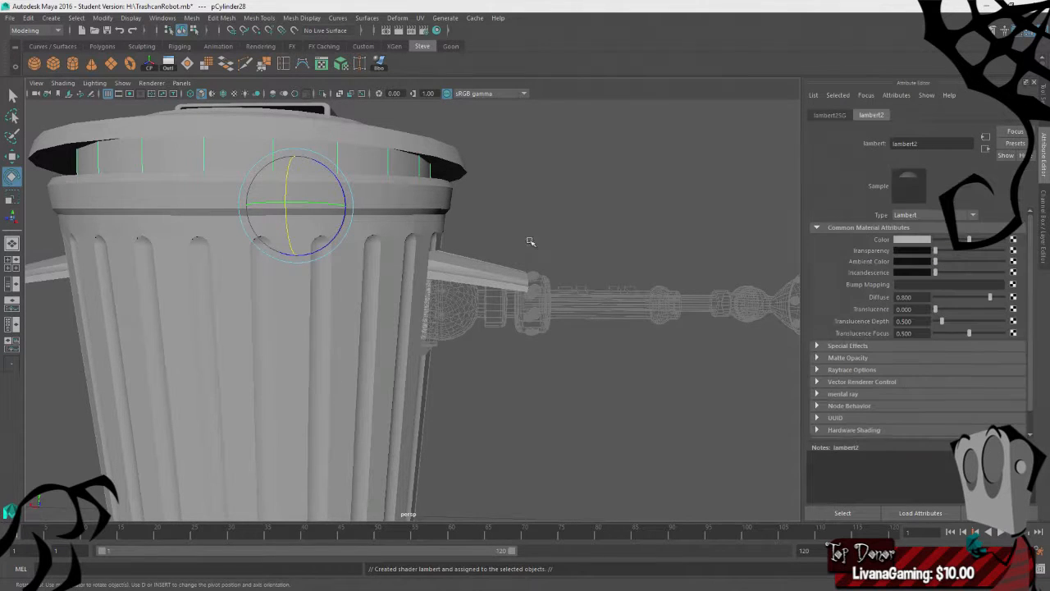
pyautogui.click(912, 240)
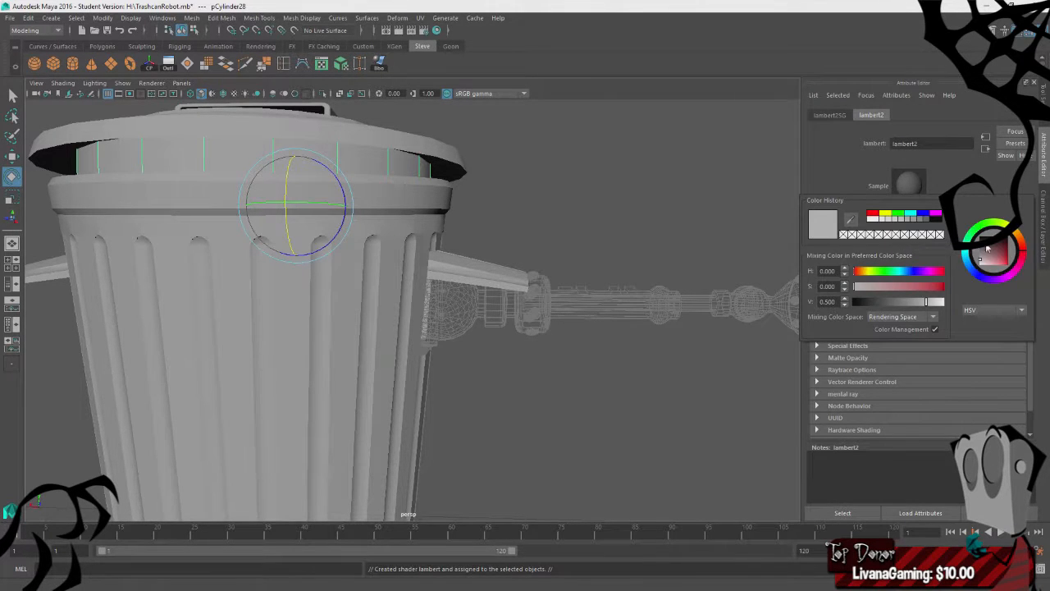
pyautogui.moveTo(988, 249); pyautogui.dragTo(970, 236)
pyautogui.click(591, 186)
# - Enlarge the black inner cylinder slightly from its rear pivot to fill the gap under the lid
pyautogui.keyDown('alt'); pyautogui.moveTo(586, 190); pyautogui.dragTo(273, 176); pyautogui.keyUp('alt')
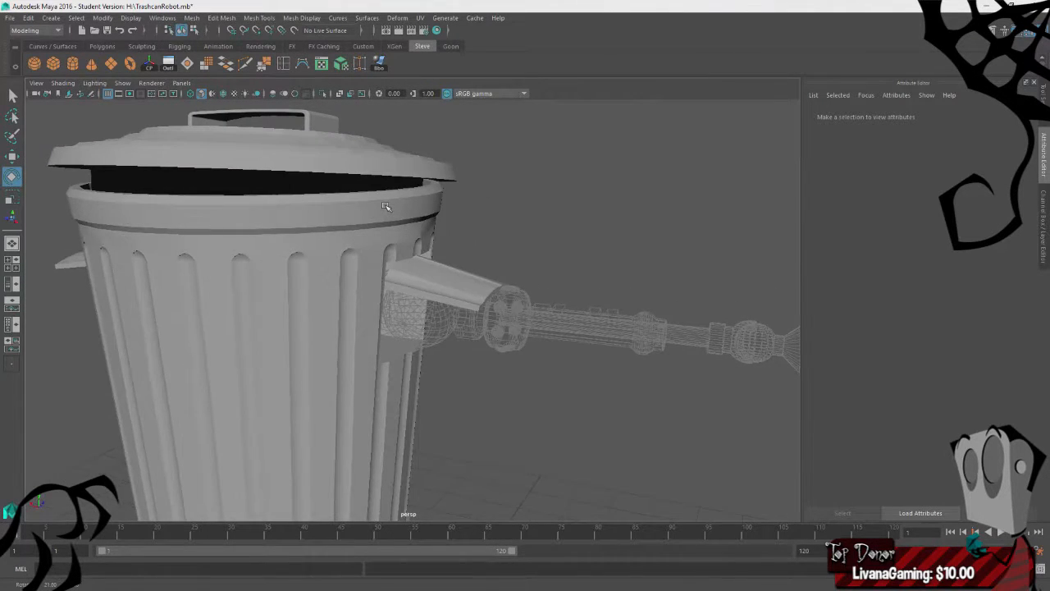
pyautogui.click(121, 175)
pyautogui.keyDown('alt'); pyautogui.moveTo(76, 210); pyautogui.dragTo(230, 205); pyautogui.keyUp('alt')
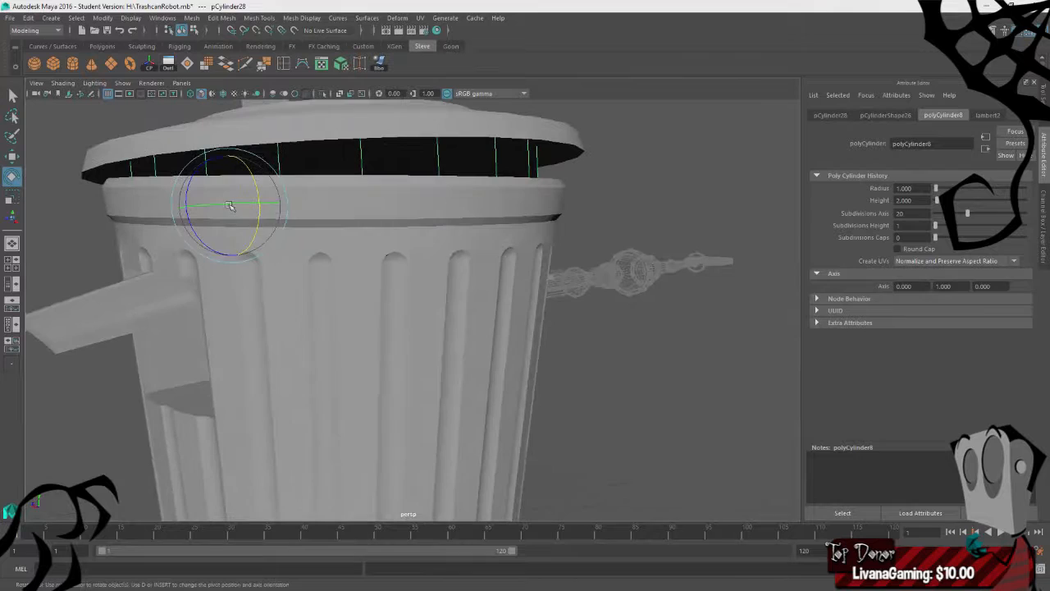
pyautogui.click(614, 177)
pyautogui.scroll(-5, 656, 207)
pyautogui.keyDown('alt'); pyautogui.moveTo(659, 209); pyautogui.dragTo(318, 232); pyautogui.keyUp('alt')
pyautogui.click(318, 233)
pyautogui.press('r')
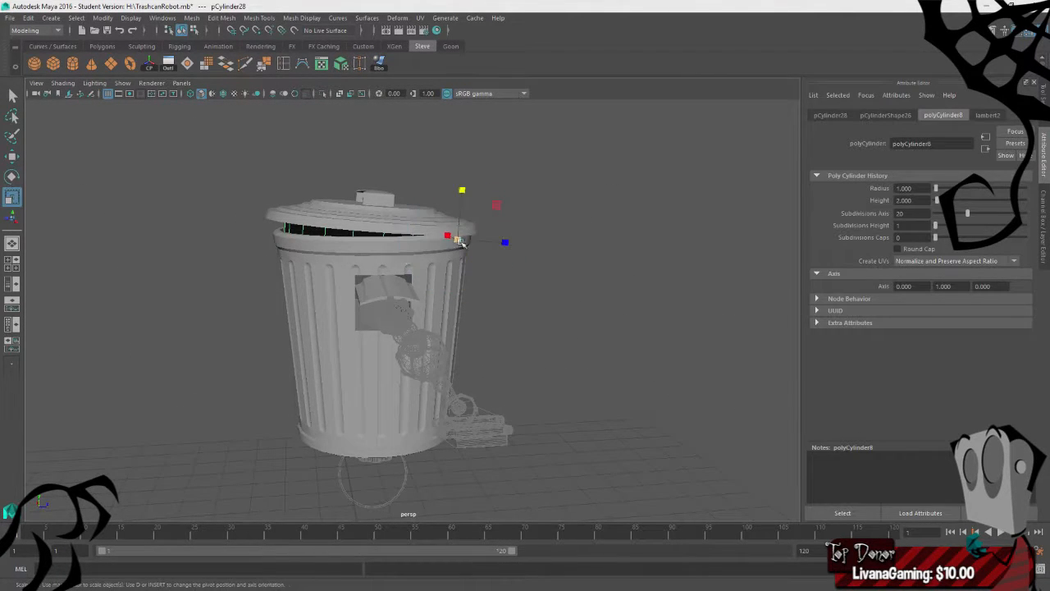
pyautogui.moveTo(458, 239); pyautogui.dragTo(464, 242)
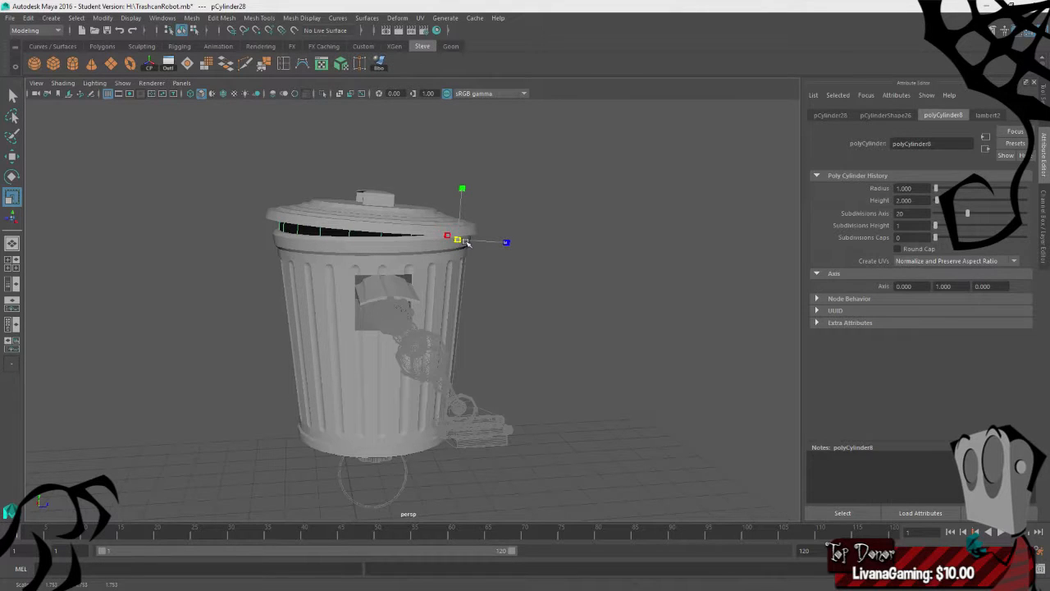
pyautogui.click(171, 304)
pyautogui.moveTo(171, 305)
pyautogui.keyDown('alt'); pyautogui.mouseDown()
pyautogui.moveTo(252, 345)
pyautogui.moveTo(402, 350)
pyautogui.moveTo(239, 333)
pyautogui.mouseUp(); pyautogui.keyUp('alt')
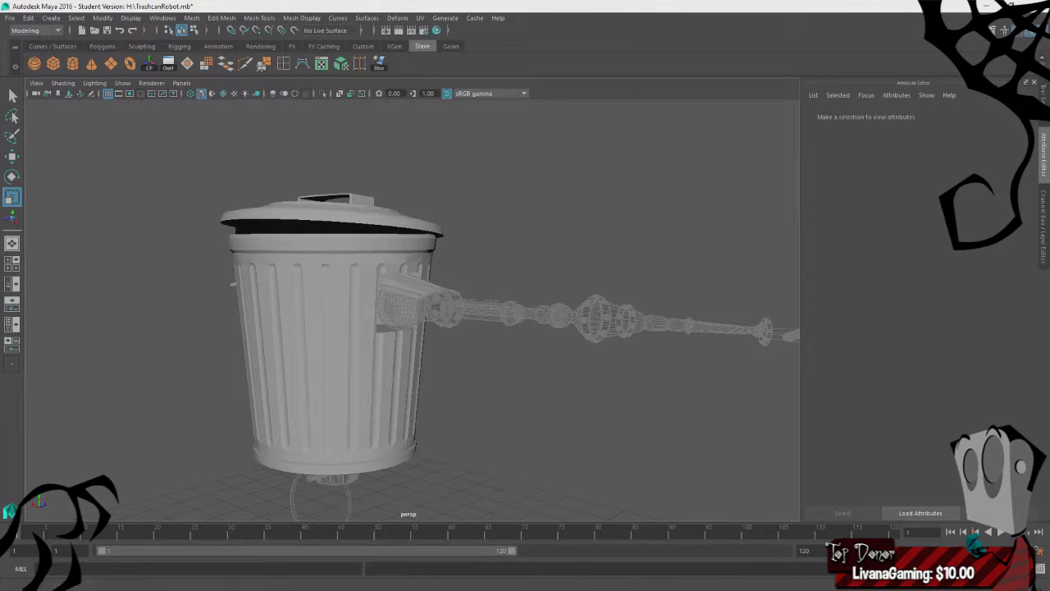
# - Create a polygon sphere and raise it to the height of the gap between the rim and the lid
pyautogui.click(37, 64)
pyautogui.keyDown('alt'); pyautogui.moveTo(338, 489); pyautogui.dragTo(375, 246); pyautogui.keyUp('alt')
pyautogui.scroll(-5, 352, 435)
pyautogui.press('w')
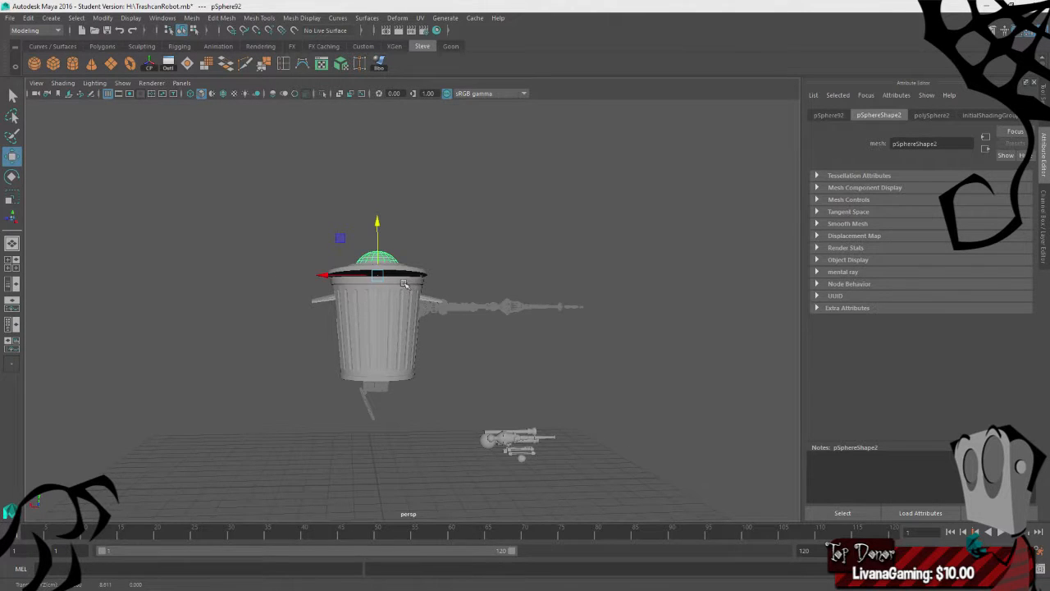
# - Shrink the sphere to a small ball and move it to the front of the can's rim
pyautogui.press('space')
pyautogui.press('space')
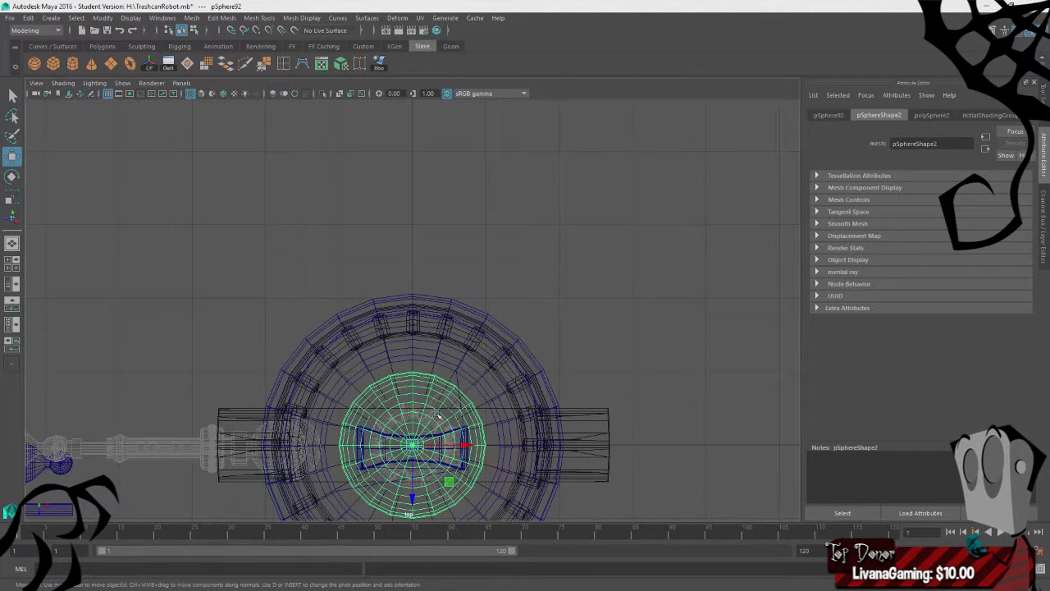
pyautogui.press('r')
pyautogui.moveTo(413, 446); pyautogui.dragTo(311, 453)
pyautogui.press('w')
pyautogui.keyDown('alt'); pyautogui.moveTo(582, 446); pyautogui.dragTo(561, 264, button='middle'); pyautogui.keyUp('alt')
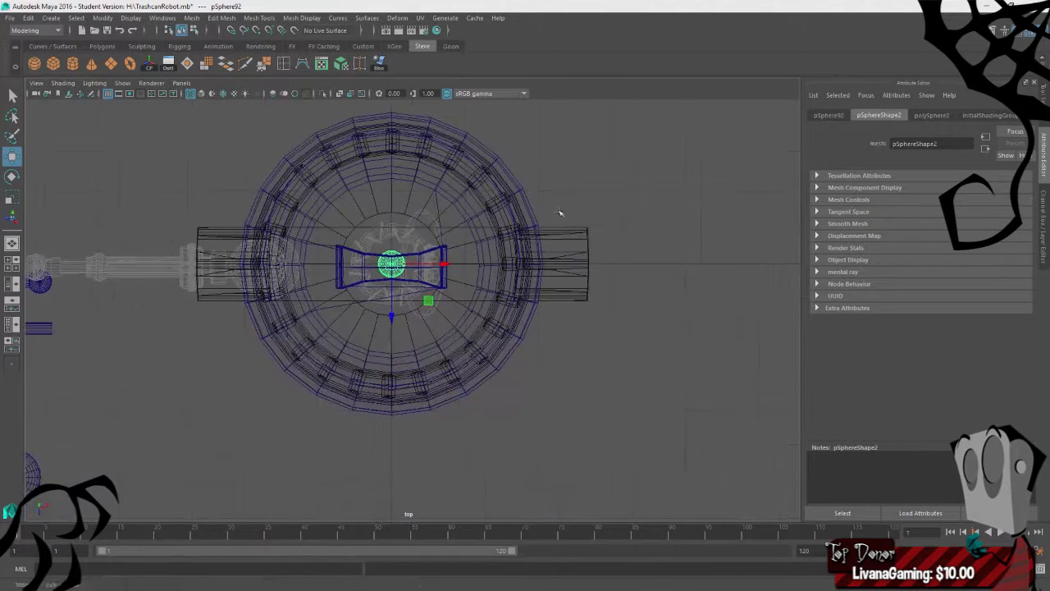
pyautogui.moveTo(392, 321); pyautogui.dragTo(393, 189)
# - Shrink the small sphere further to fit as an eye between the rim and the lid
pyautogui.press('space')
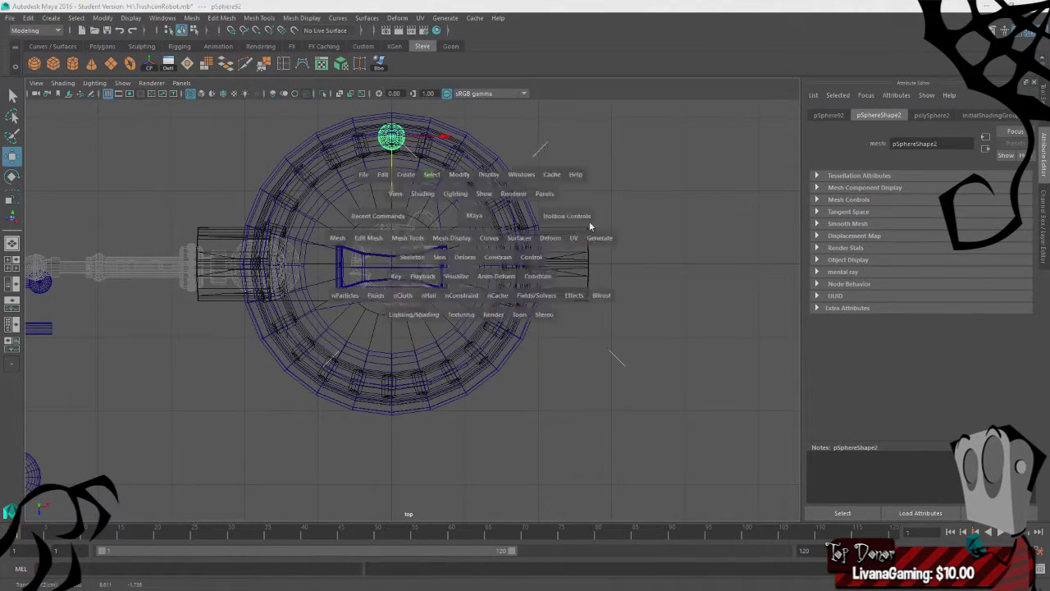
pyautogui.press('space')
pyautogui.scroll(5, 576, 223)
pyautogui.keyDown('alt'); pyautogui.moveTo(577, 223); pyautogui.dragTo(485, 235); pyautogui.keyUp('alt')
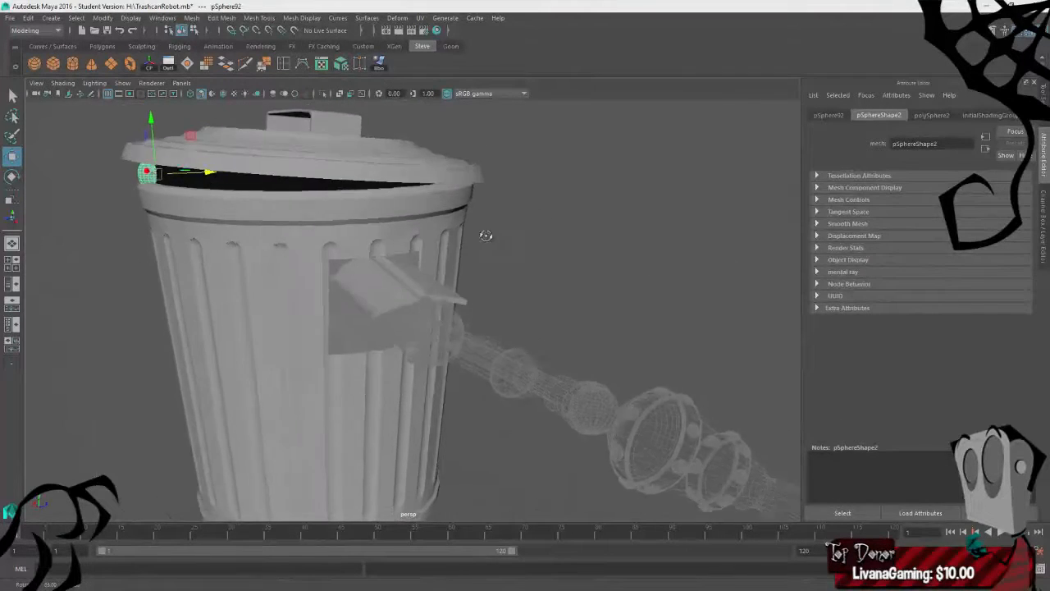
pyautogui.keyDown('alt'); pyautogui.moveTo(314, 249); pyautogui.dragTo(421, 292, button='middle'); pyautogui.keyUp('alt')
pyautogui.press('e')
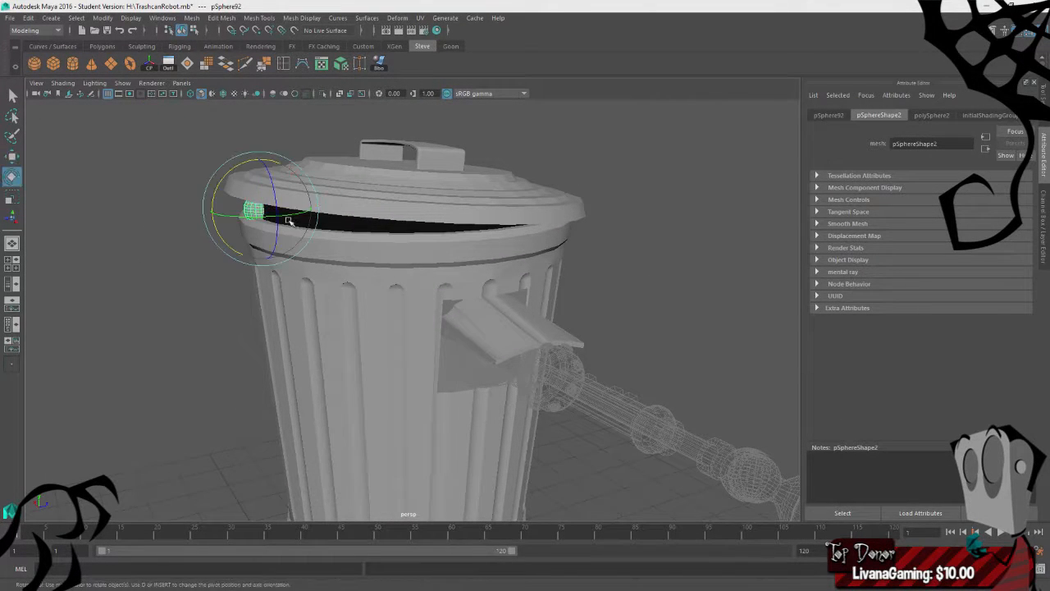
pyautogui.press('r')
pyautogui.moveTo(254, 211); pyautogui.dragTo(257, 210)
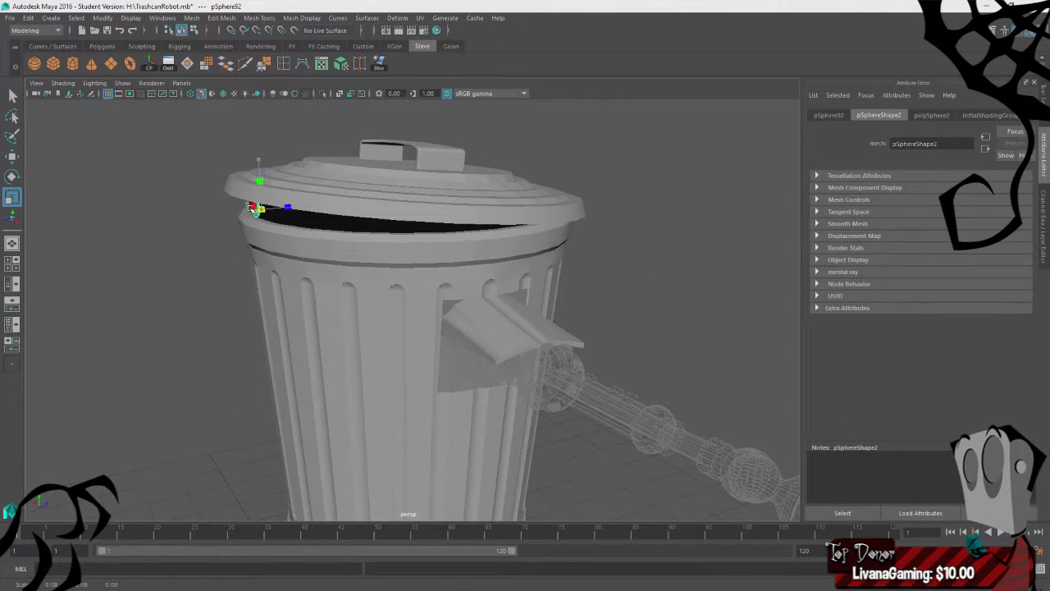
pyautogui.press('w')
pyautogui.press('f')
pyautogui.scroll(-5, 274, 254)
pyautogui.keyDown('alt'); pyautogui.moveTo(274, 254); pyautogui.dragTo(275, 306); pyautogui.keyUp('alt')
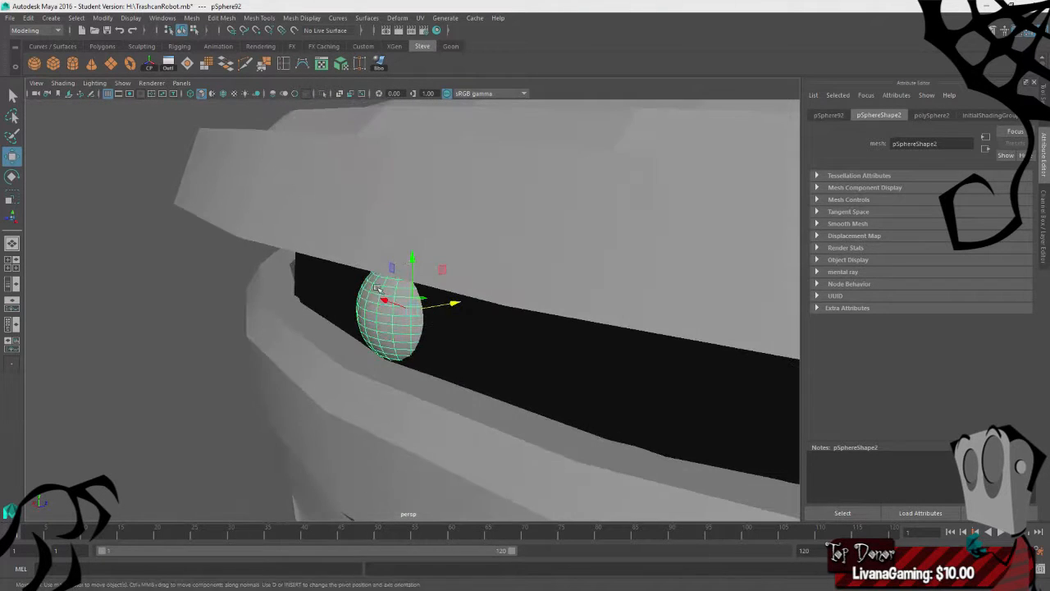
# - Fine-tune the eye sphere's scale while viewing the dark gap from close up
pyautogui.keyDown('alt'); pyautogui.moveTo(410, 251); pyautogui.dragTo(252, 329); pyautogui.keyUp('alt')
pyautogui.press('e')
pyautogui.press('r')
pyautogui.moveTo(411, 305); pyautogui.dragTo(410, 307)
pyautogui.keyDown('alt'); pyautogui.moveTo(336, 292); pyautogui.dragTo(316, 315); pyautogui.keyUp('alt')
pyautogui.click(316, 314)
# - Assign a new Lambert material to the eye sphere and set its colour to pure red
pyautogui.click(417, 300)
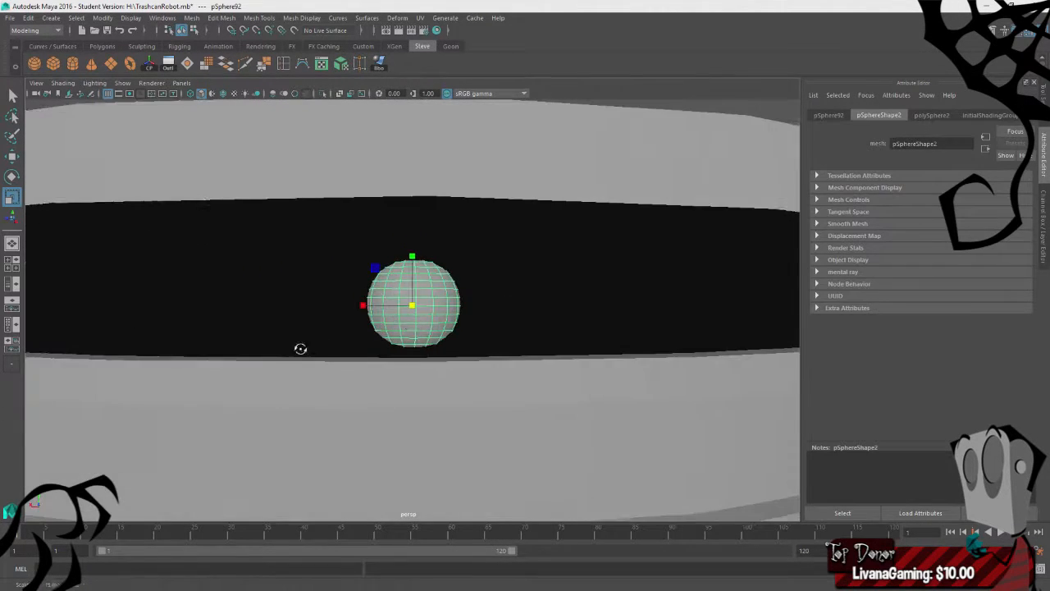
pyautogui.rightClick(441, 306)
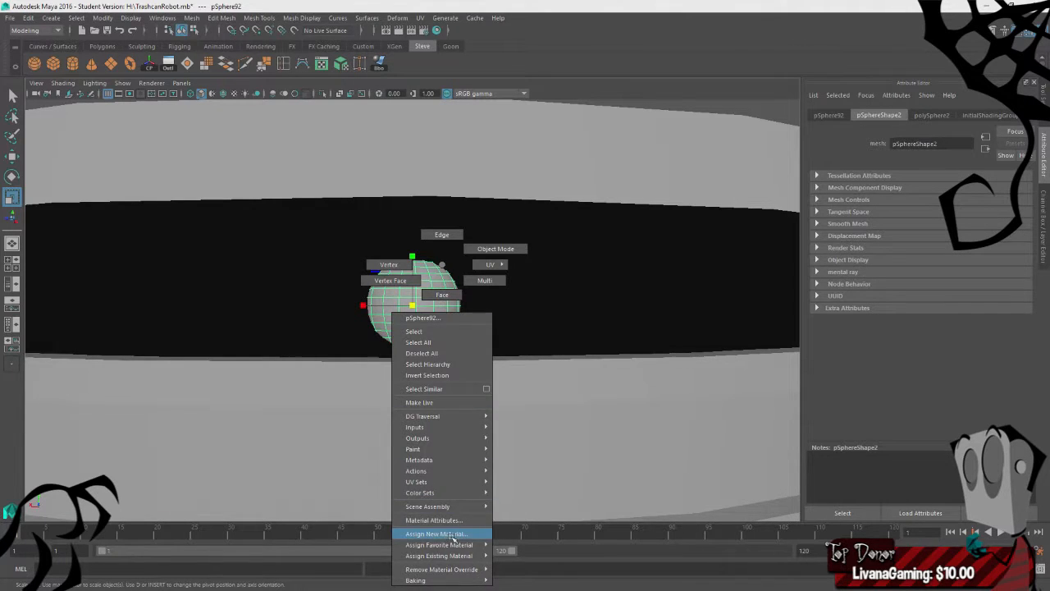
pyautogui.click(448, 535)
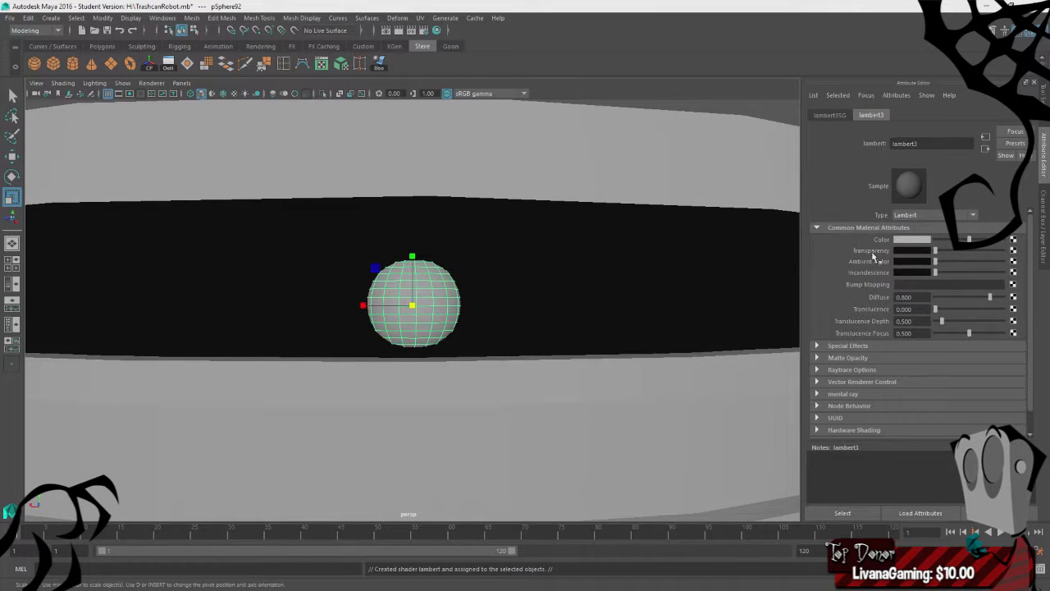
pyautogui.click(915, 238)
pyautogui.click(1009, 244)
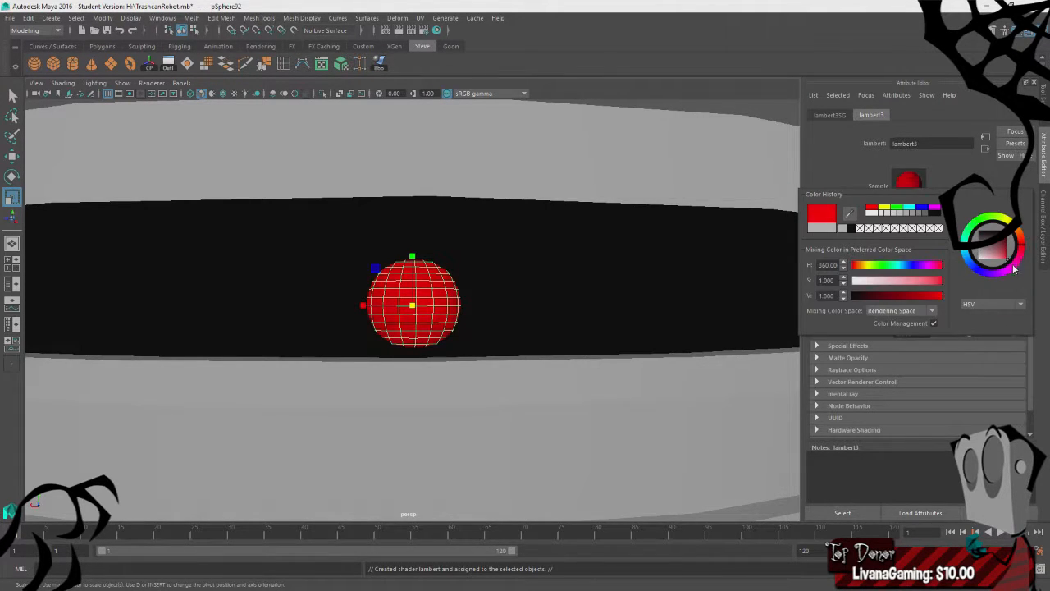
# - Set the eye material's incandescence to bright red so the sphere appears to glow
pyautogui.moveTo(936, 273); pyautogui.dragTo(1021, 298)
pyautogui.click(925, 273)
pyautogui.scroll(-4, 551, 202)
pyautogui.click(628, 173)
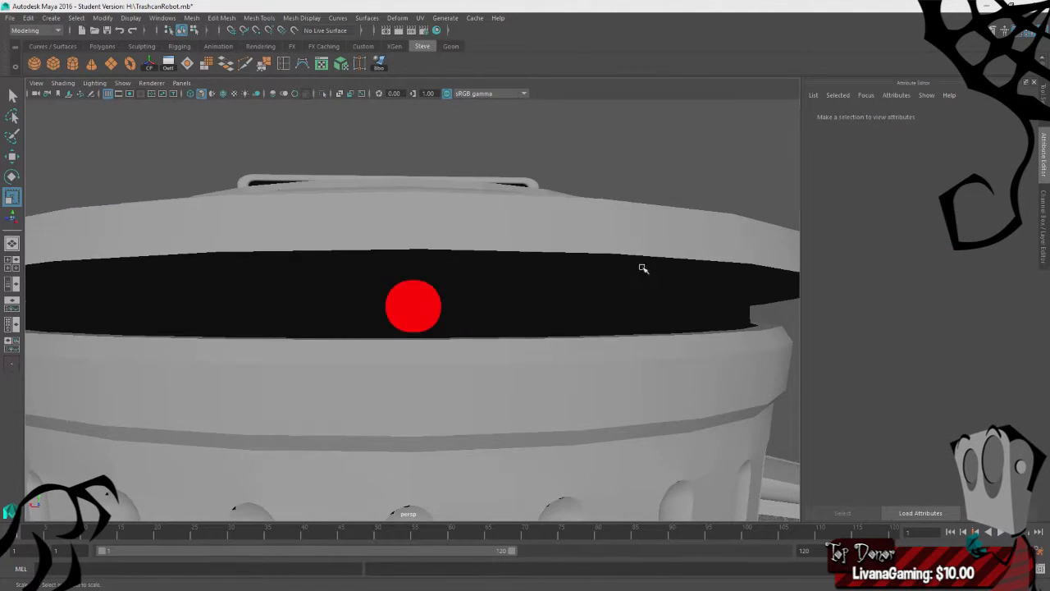
# - Examine the red eye's size and placement under the lid from several distances and angles
pyautogui.keyDown('alt'); pyautogui.moveTo(643, 268); pyautogui.dragTo(616, 282); pyautogui.keyUp('alt')
pyautogui.click(410, 311)
pyautogui.scroll(-4, 451, 338)
pyautogui.keyDown('alt'); pyautogui.moveTo(457, 345); pyautogui.dragTo(465, 326); pyautogui.keyUp('alt')
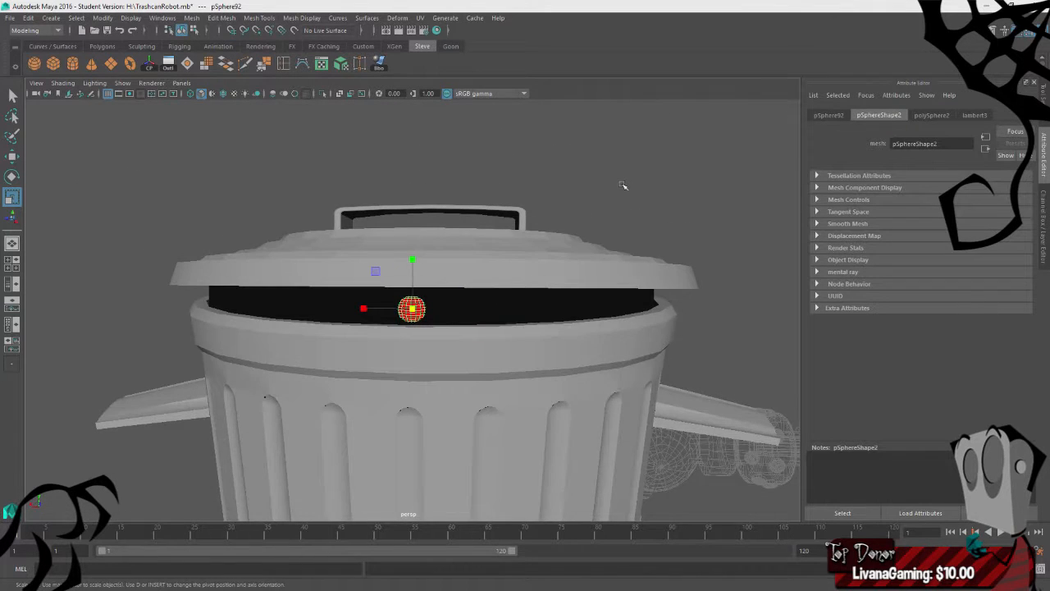
pyautogui.scroll(-8, 616, 226)
pyautogui.click(610, 275)
pyautogui.keyDown('alt'); pyautogui.moveTo(610, 274); pyautogui.dragTo(415, 305); pyautogui.keyUp('alt')
pyautogui.click(413, 307)
pyautogui.scroll(6, 418, 296)
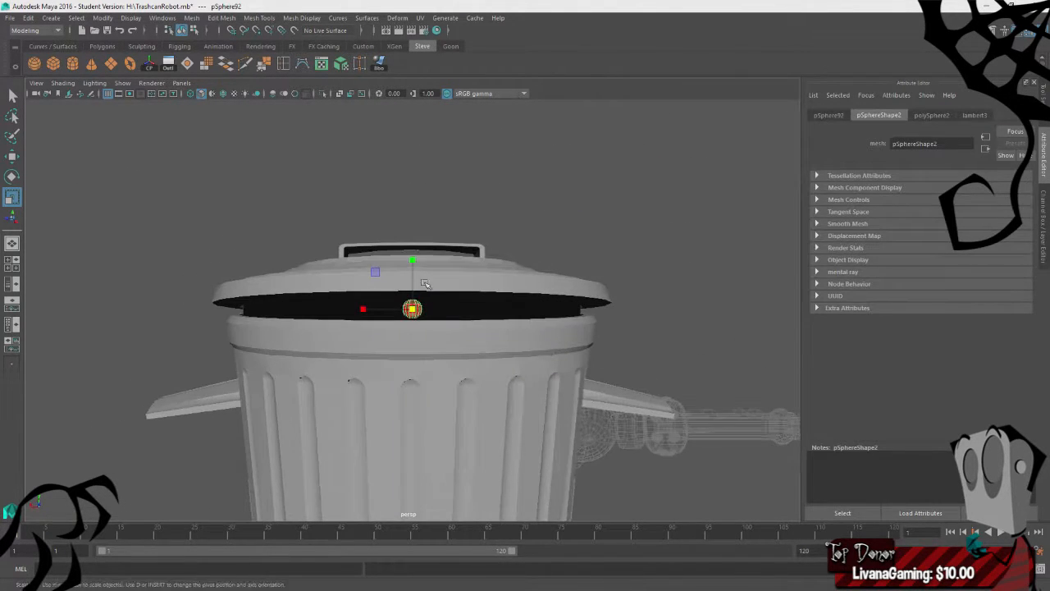
pyautogui.click(604, 223)
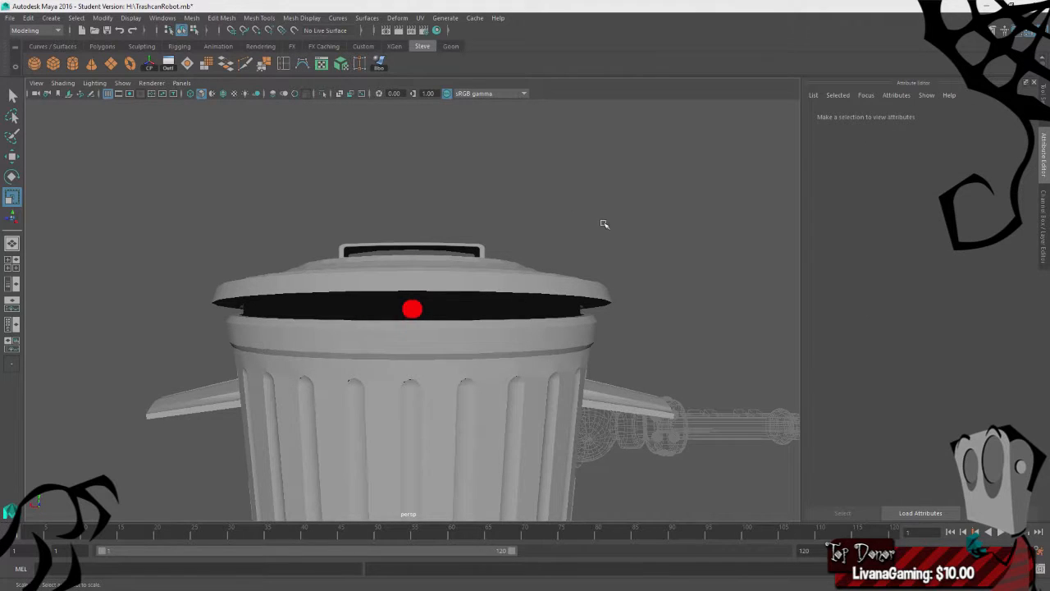
# - Move the red eye's pivot point to the centre of the trash can in the top view
pyautogui.click(412, 305)
pyautogui.press('space')
pyautogui.press('space')
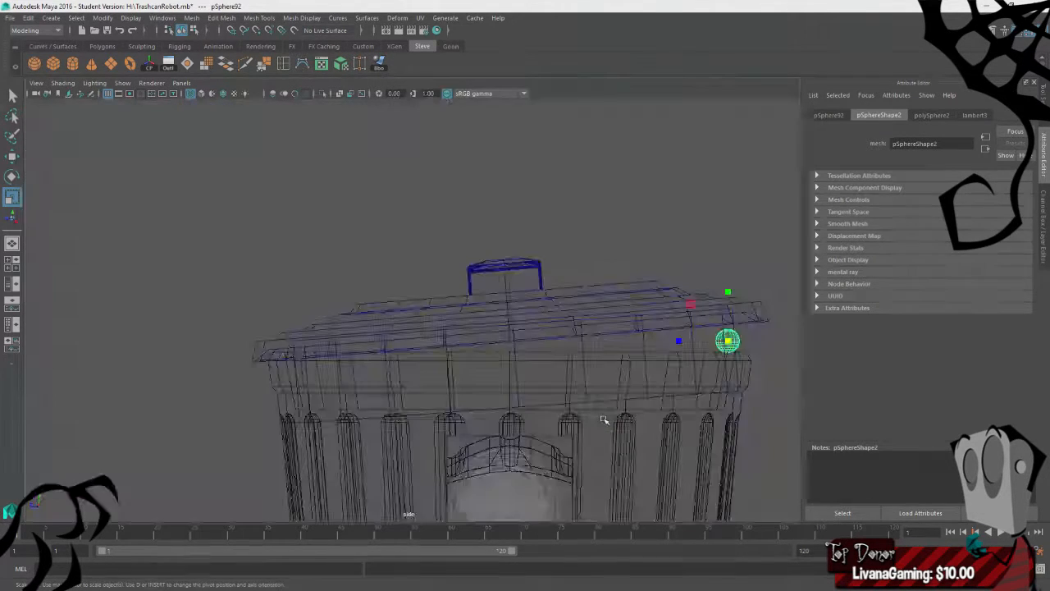
pyautogui.press('space')
pyautogui.press('space')
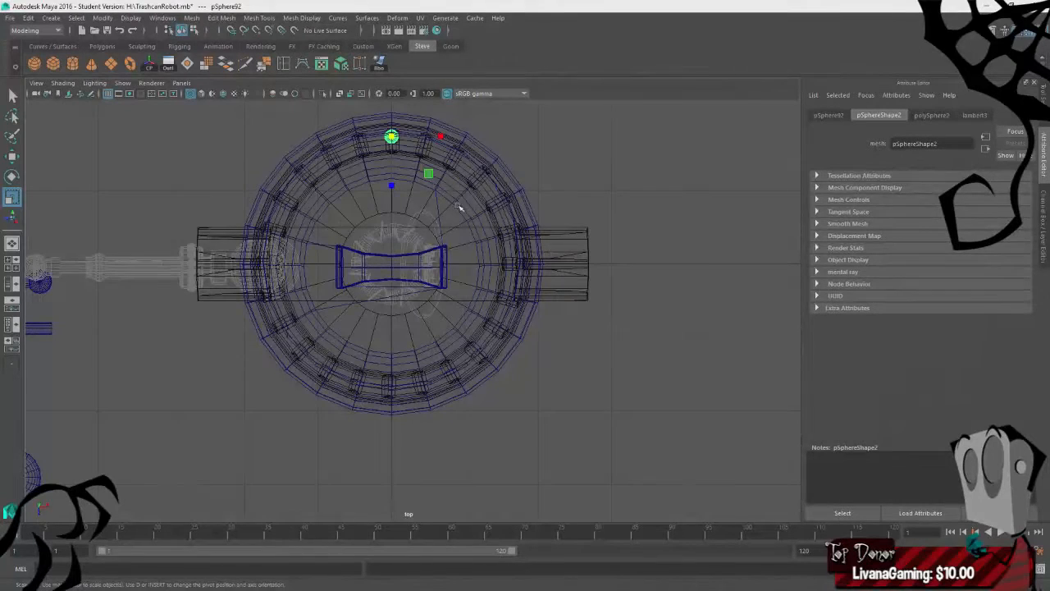
pyautogui.press('d')
pyautogui.moveTo(391, 184); pyautogui.dragTo(392, 230)
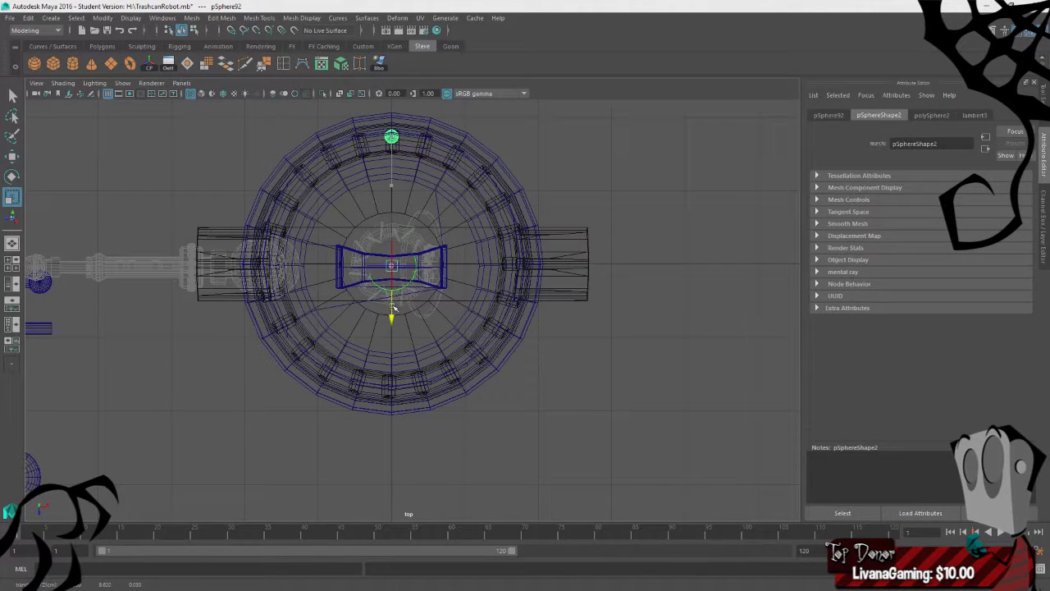
pyautogui.press('space')
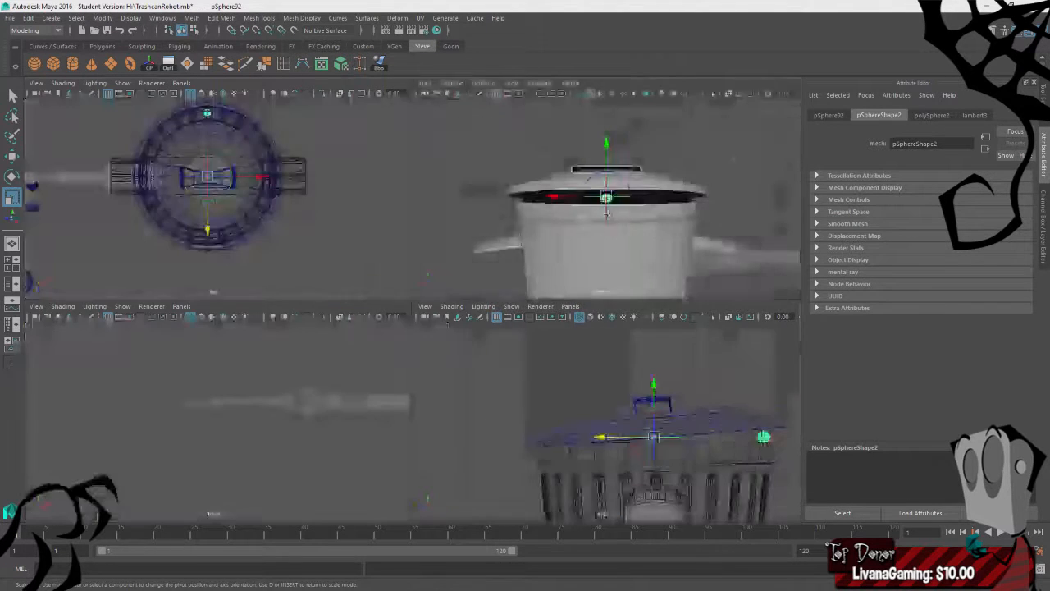
pyautogui.press('space')
# - Rotate the red eye sideways about the can's centre, then duplicate it and rotate the copy to form a spaced pair
pyautogui.press('w')
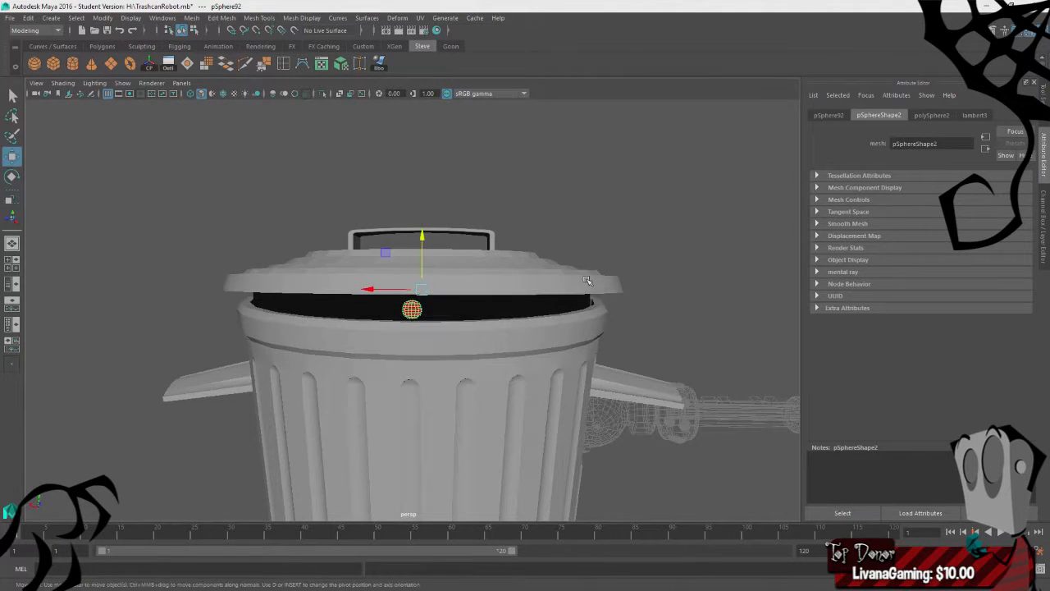
pyautogui.press('e')
pyautogui.press('r')
pyautogui.press('e')
pyautogui.press('r')
pyautogui.press('e')
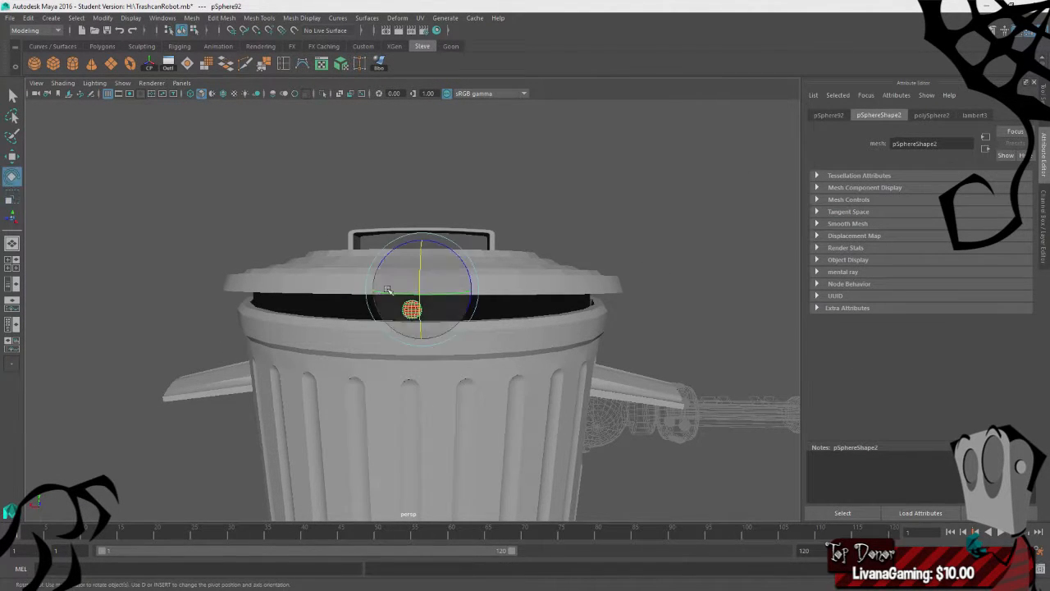
pyautogui.moveTo(383, 293); pyautogui.dragTo(356, 333)
pyautogui.hotkey('ctrl', 'd')
pyautogui.click(484, 236)
pyautogui.click(550, 204)
# - Save the TrashcanRobot scene, accepting the student version notice
pyautogui.scroll(-3, 481, 266)
pyautogui.keyDown('alt'); pyautogui.moveTo(272, 218); pyautogui.dragTo(261, 307, button='right'); pyautogui.keyUp('alt')
pyautogui.keyDown('alt'); pyautogui.moveTo(261, 312); pyautogui.dragTo(300, 315); pyautogui.keyUp('alt')
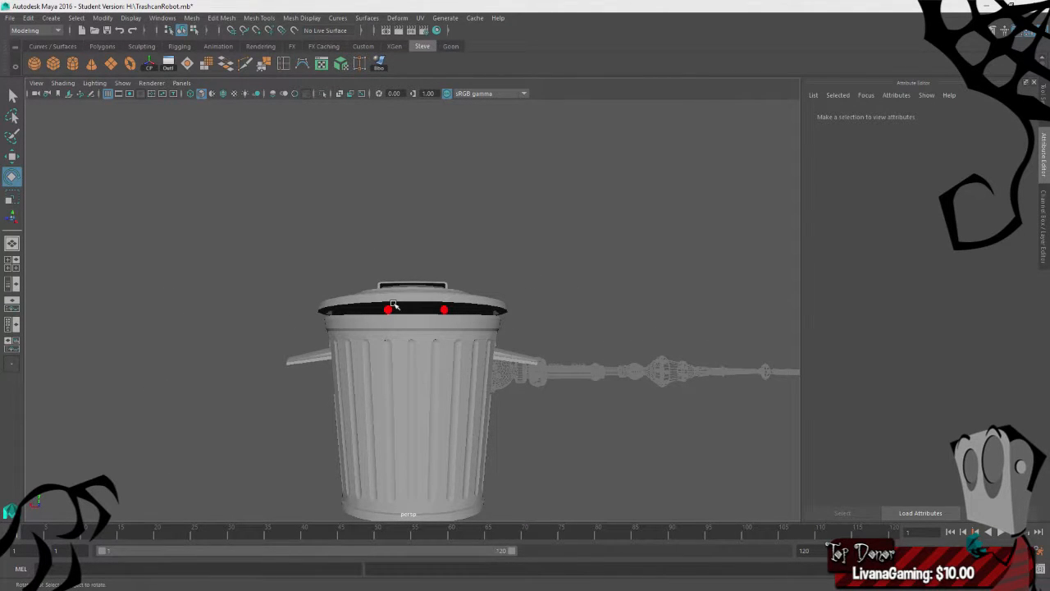
pyautogui.press('q')
pyautogui.hotkey('ctrl', 's')
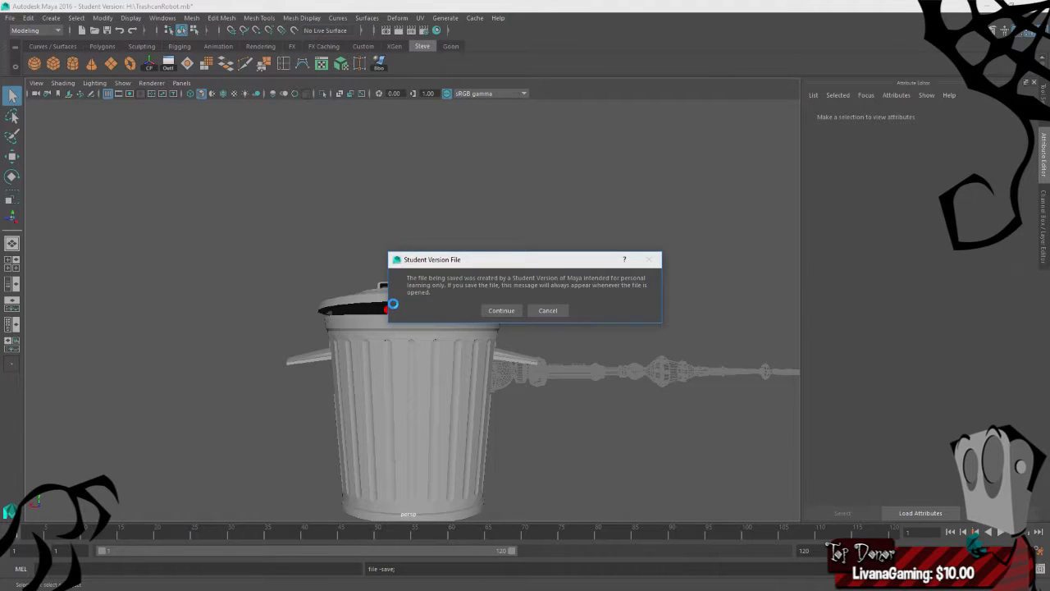
pyautogui.click(504, 310)
# - Examine the pair of red eyes under the lid from several angles and distances
pyautogui.press('e')
pyautogui.keyDown('alt'); pyautogui.moveTo(488, 290); pyautogui.dragTo(534, 313); pyautogui.keyUp('alt')
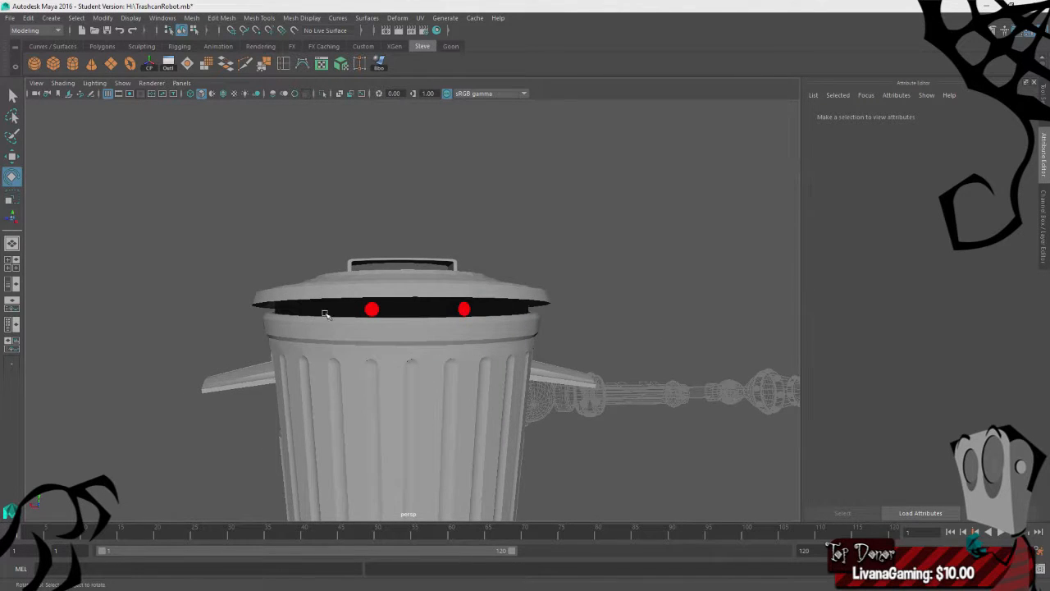
pyautogui.keyDown('alt'); pyautogui.moveTo(326, 315); pyautogui.dragTo(282, 307); pyautogui.keyUp('alt')
pyautogui.keyDown('alt'); pyautogui.moveTo(421, 381); pyautogui.dragTo(490, 288); pyautogui.keyUp('alt')
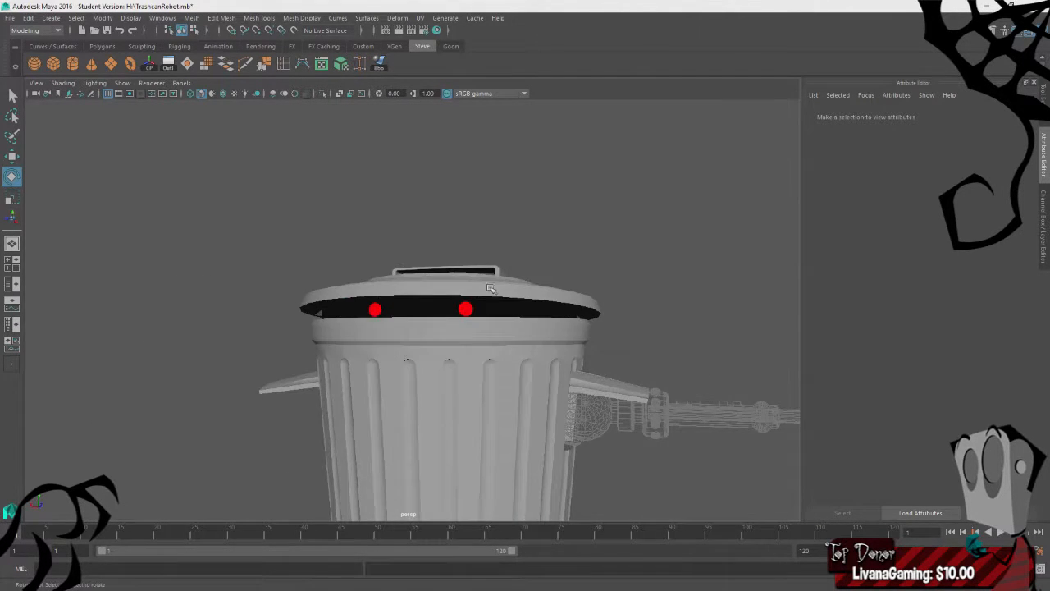
pyautogui.keyDown('alt'); pyautogui.moveTo(408, 386); pyautogui.dragTo(328, 403); pyautogui.keyUp('alt')
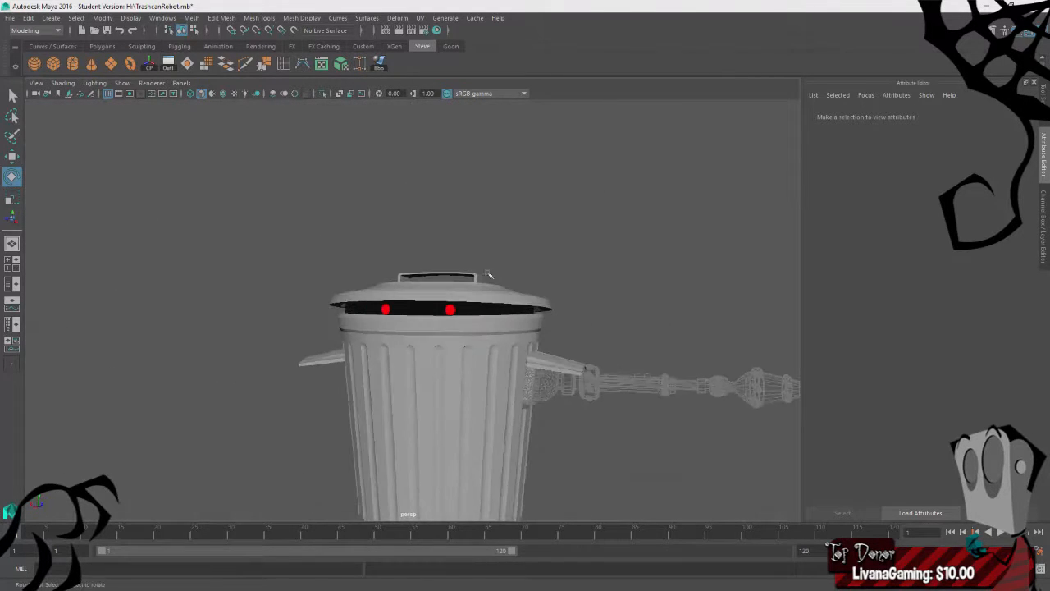
pyautogui.keyDown('alt'); pyautogui.moveTo(612, 203); pyautogui.dragTo(383, 315, button='right'); pyautogui.keyUp('alt')
pyautogui.keyDown('alt'); pyautogui.moveTo(382, 315); pyautogui.dragTo(339, 359); pyautogui.keyUp('alt')
# - Switch the perspective view to display the robot with all scene lights
pyautogui.press('7')
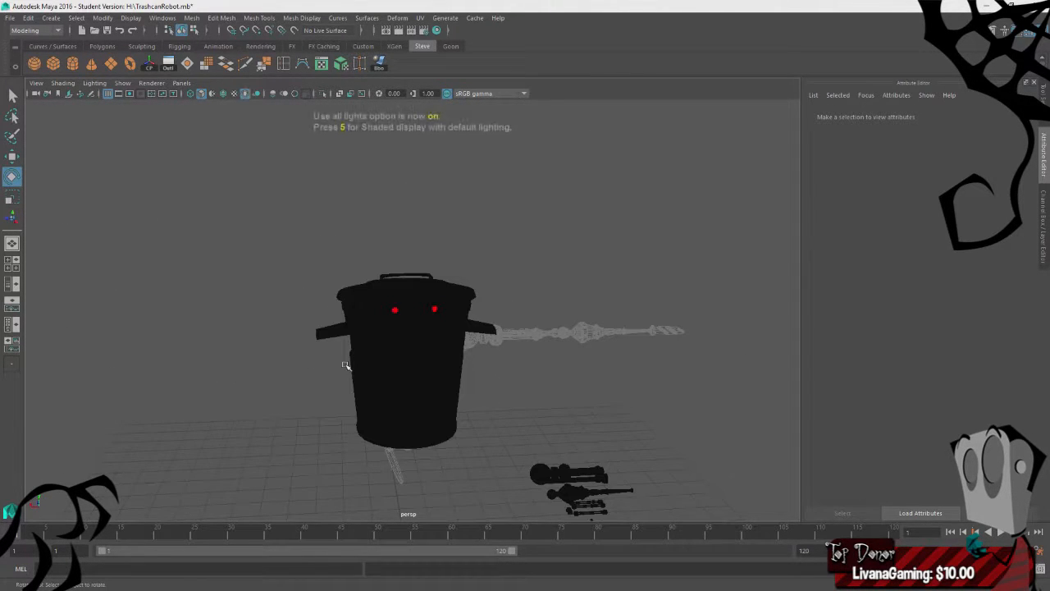
pyautogui.moveTo(532, 356)
pyautogui.keyDown('alt'); pyautogui.mouseDown()
pyautogui.moveTo(509, 345)
pyautogui.moveTo(525, 345)
pyautogui.mouseUp(); pyautogui.keyUp('alt')
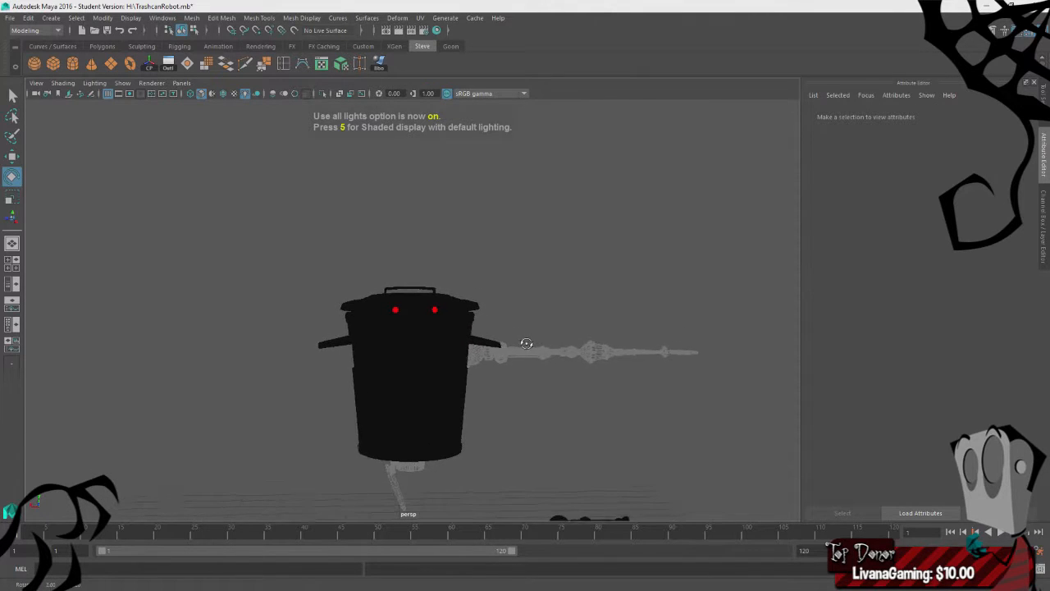
pyautogui.keyDown('alt'); pyautogui.moveTo(525, 345); pyautogui.dragTo(487, 303, button='right'); pyautogui.keyUp('alt')
pyautogui.keyDown('alt'); pyautogui.moveTo(487, 303); pyautogui.dragTo(482, 315); pyautogui.keyUp('alt')
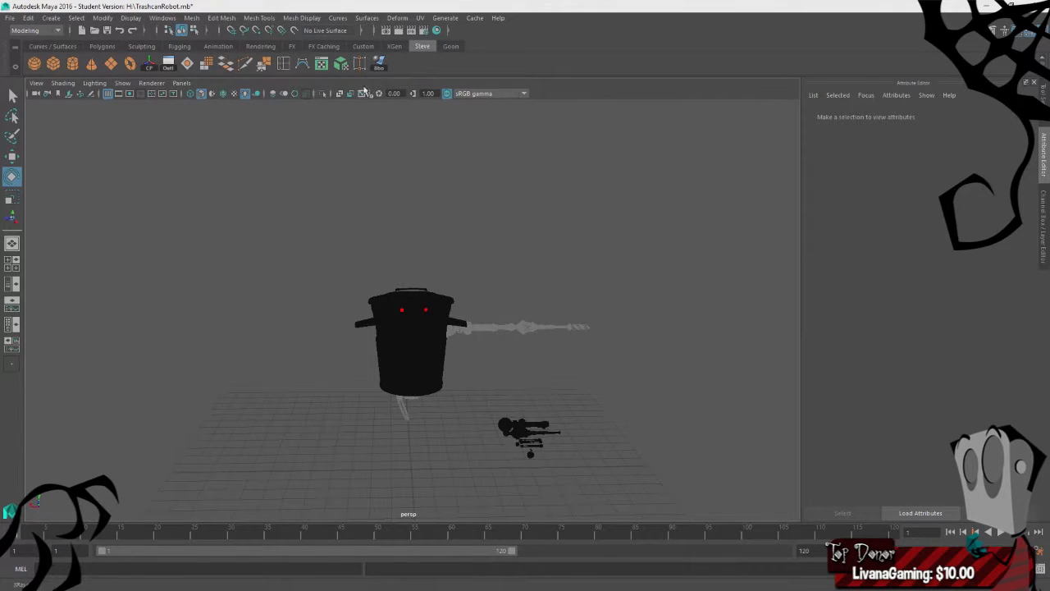
# - Create a point light and raise it above the trash can's lid
pyautogui.click(252, 46)
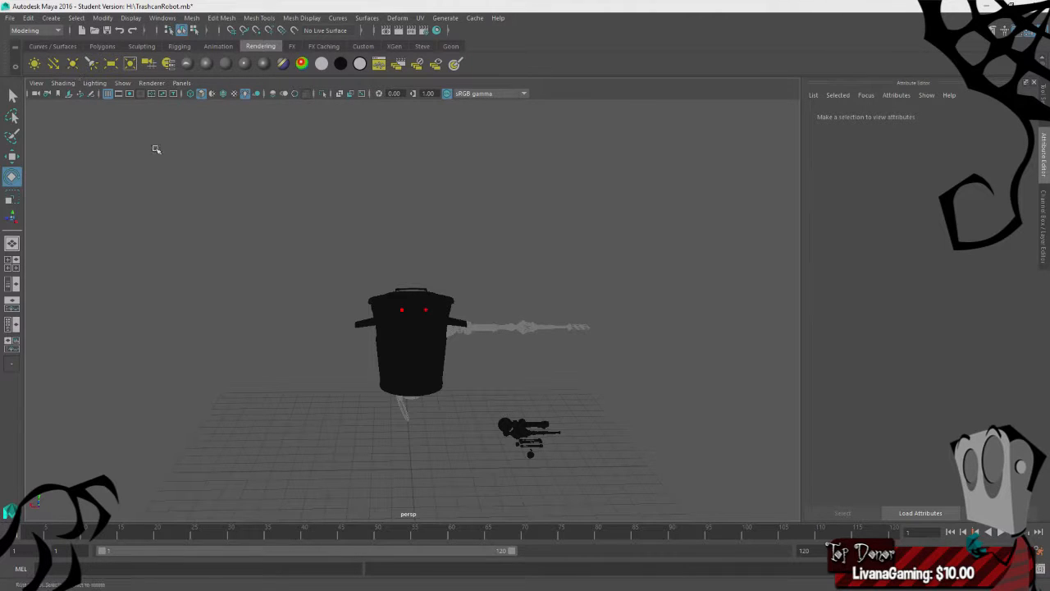
pyautogui.press('w')
pyautogui.moveTo(411, 419); pyautogui.dragTo(408, 208)
pyautogui.scroll(8, 410, 328)
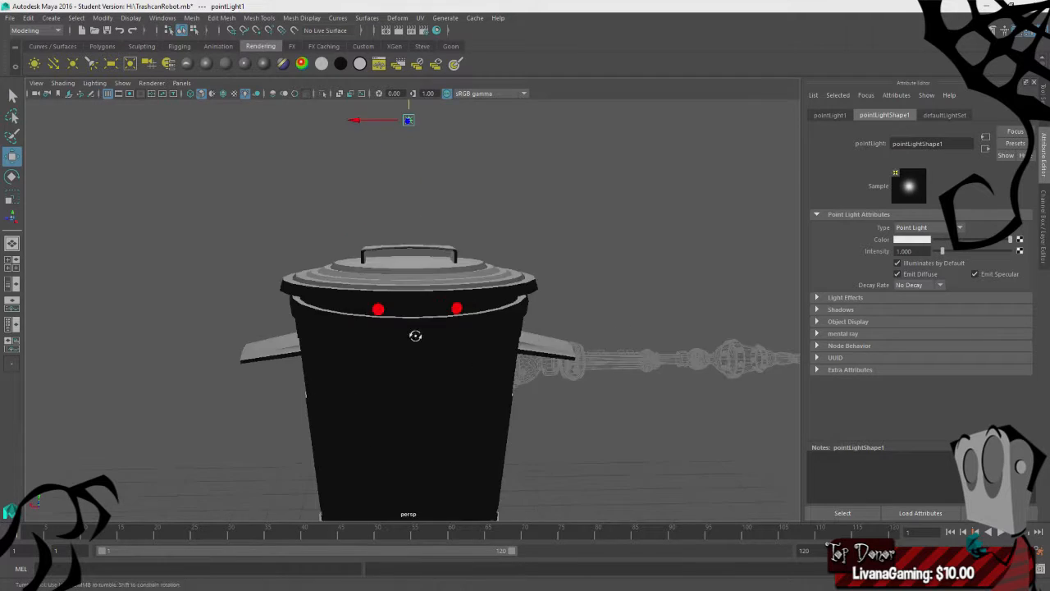
pyautogui.scroll(-4, 429, 289)
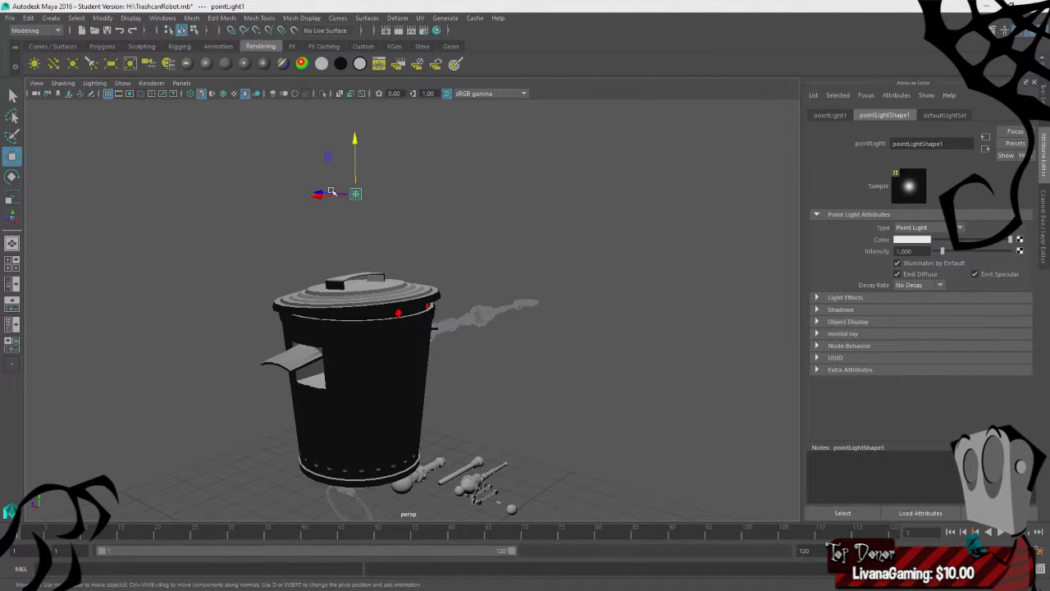
# - Move the point light out in front of the trash can and lower it slightly
pyautogui.moveTo(329, 193); pyautogui.dragTo(495, 256)
pyautogui.keyDown('alt'); pyautogui.moveTo(611, 353); pyautogui.dragTo(538, 338); pyautogui.keyUp('alt')
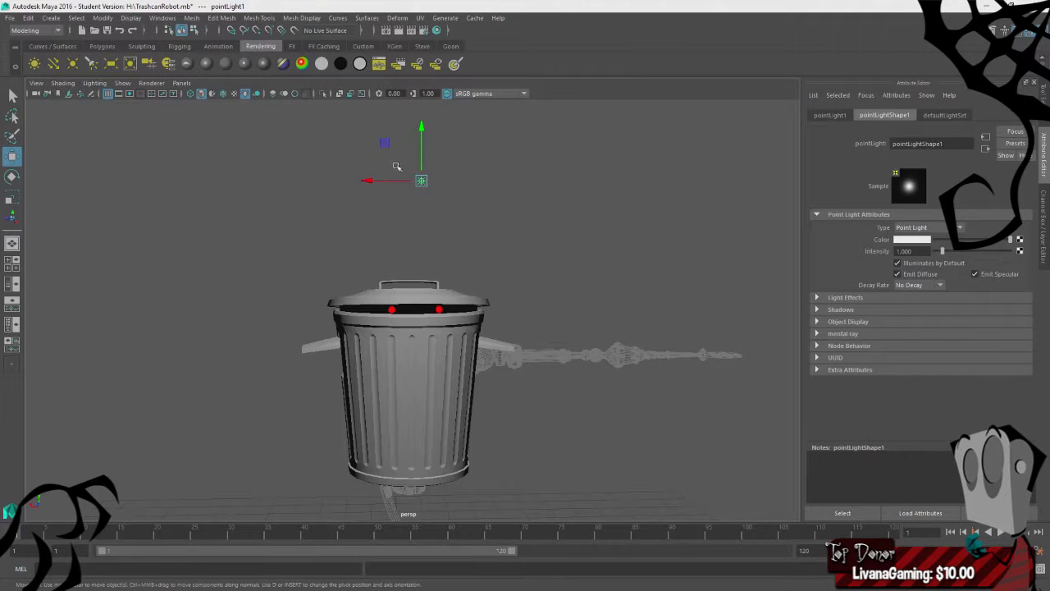
pyautogui.moveTo(424, 127); pyautogui.dragTo(425, 152)
pyautogui.click(296, 195)
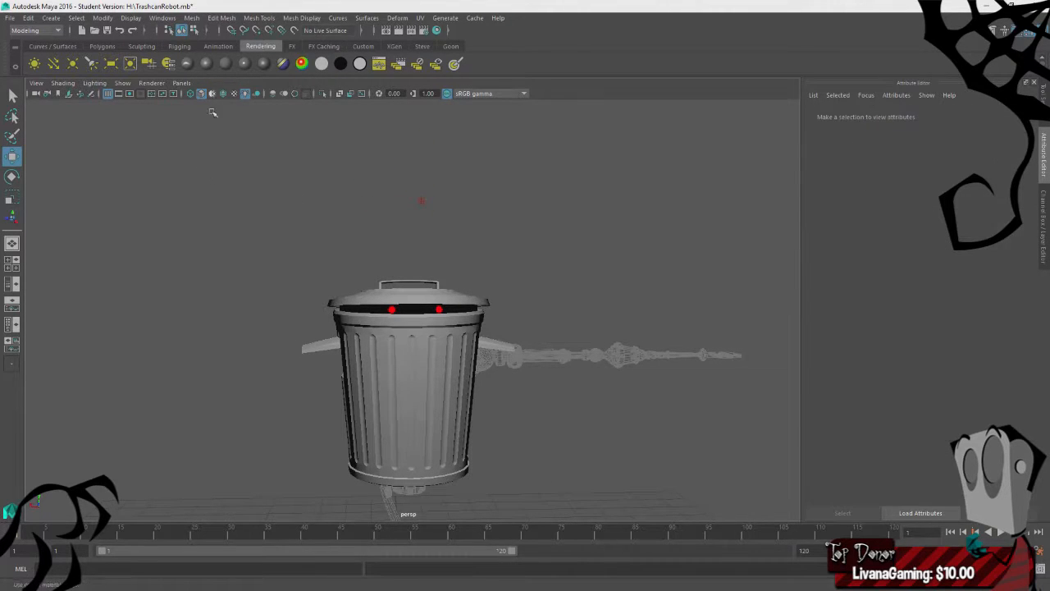
pyautogui.keyDown('alt'); pyautogui.moveTo(384, 230); pyautogui.dragTo(493, 243); pyautogui.keyUp('alt')
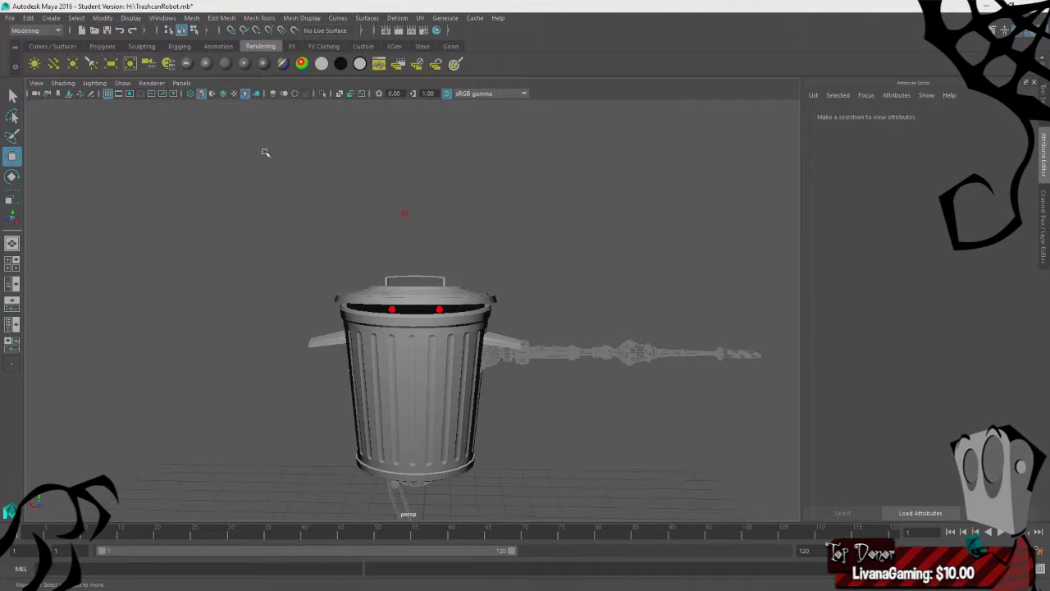
# - Change the perspective view's background colour to black
pyautogui.click(163, 18)
pyautogui.moveTo(216, 90)
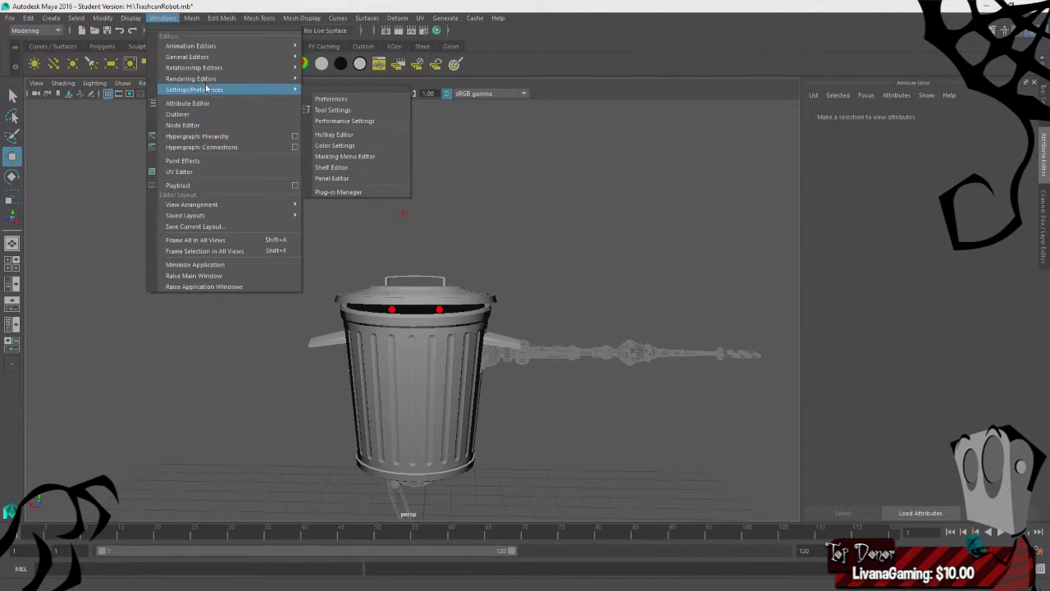
pyautogui.click(372, 145)
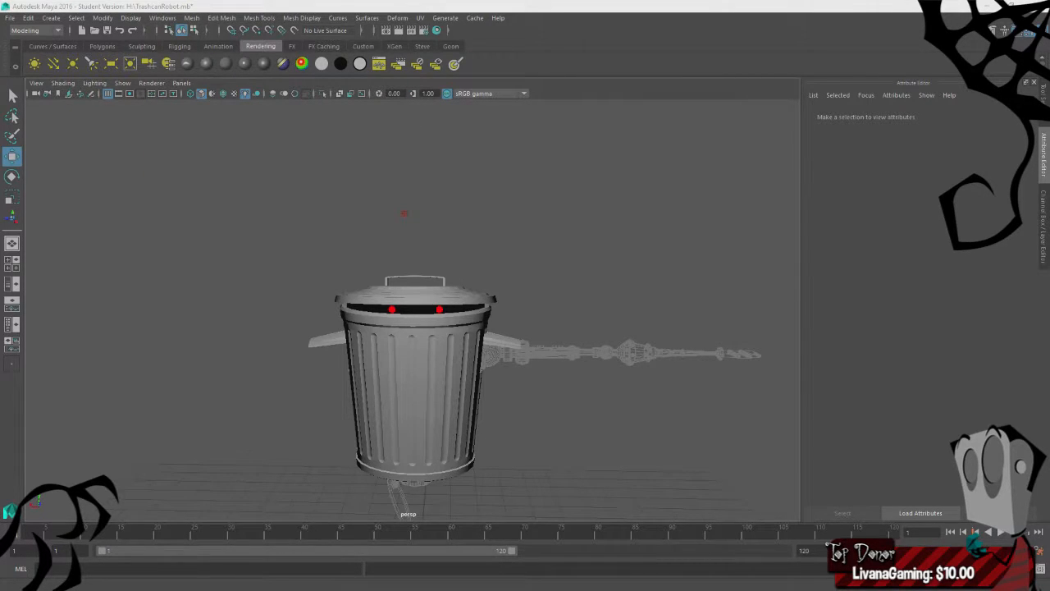
pyautogui.hotkey('alt', 'b')
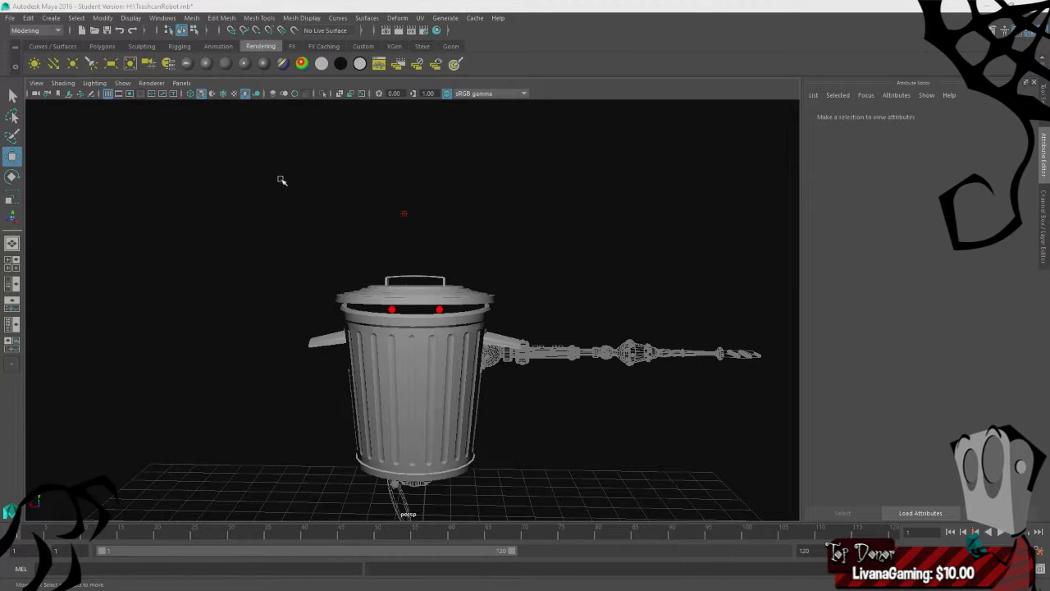
# - Rotate the first red eye about the can's centre so it sits closer to the middle of the lid opening
pyautogui.moveTo(255, 212)
pyautogui.keyDown('alt'); pyautogui.mouseDown()
pyautogui.moveTo(307, 202)
pyautogui.moveTo(253, 213)
pyautogui.moveTo(186, 206)
pyautogui.moveTo(271, 207)
pyautogui.mouseUp(); pyautogui.keyUp('alt')
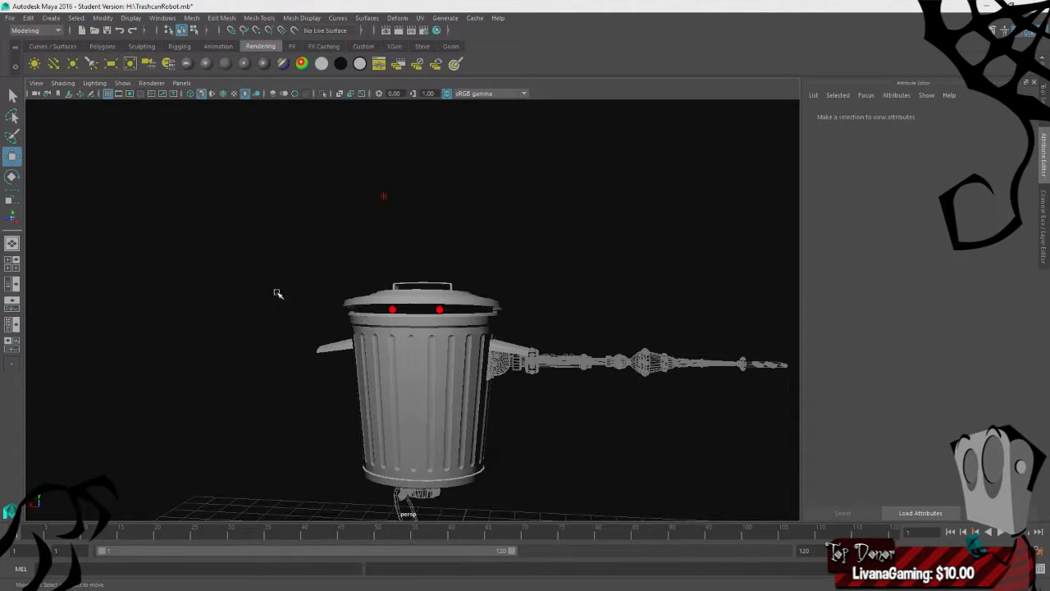
pyautogui.keyDown('alt'); pyautogui.moveTo(278, 293); pyautogui.dragTo(134, 292); pyautogui.keyUp('alt')
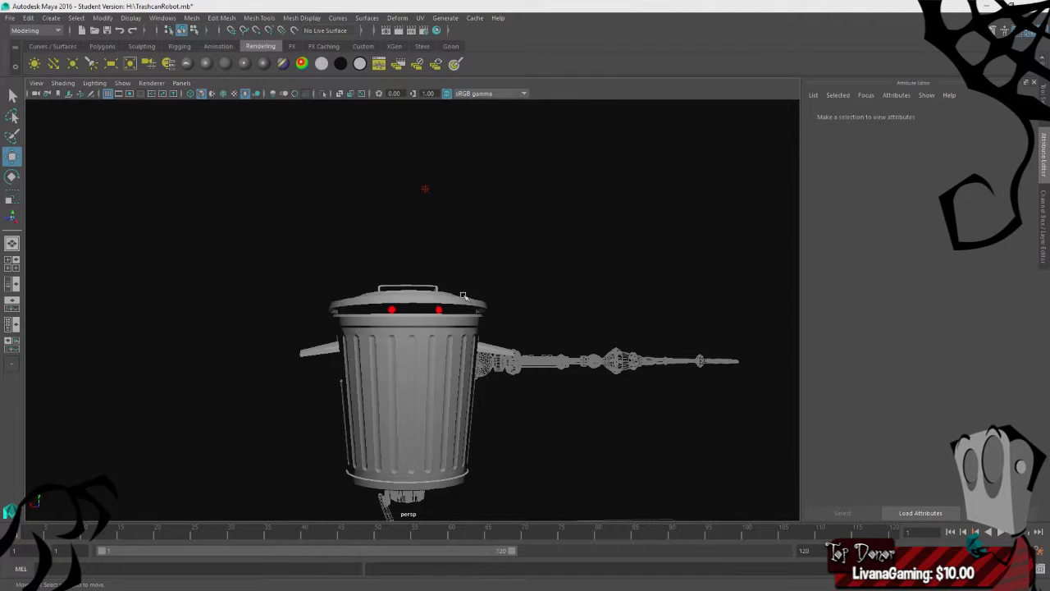
pyautogui.keyDown('alt'); pyautogui.moveTo(288, 294); pyautogui.dragTo(332, 311); pyautogui.keyUp('alt')
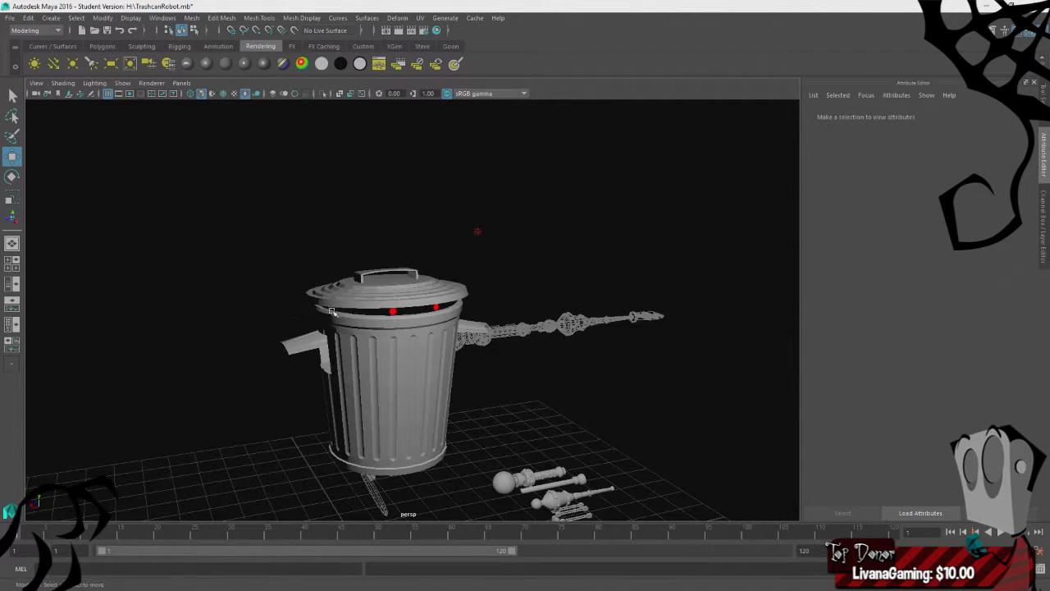
pyautogui.press('e')
pyautogui.click(394, 310)
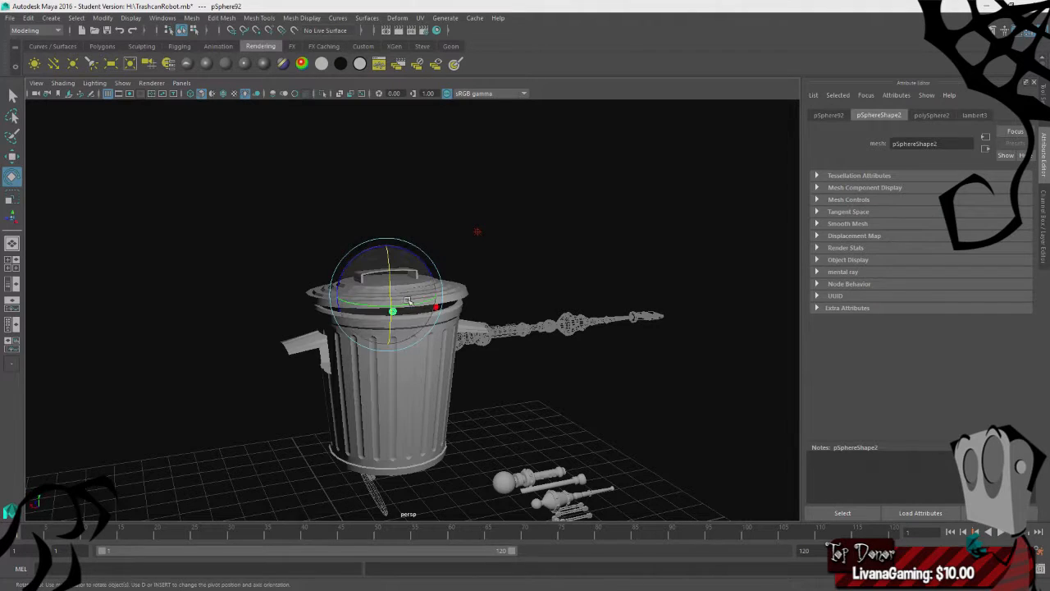
pyautogui.click(588, 281)
pyautogui.keyDown('alt'); pyautogui.moveTo(589, 281); pyautogui.dragTo(546, 271); pyautogui.keyUp('alt')
pyautogui.click(359, 307)
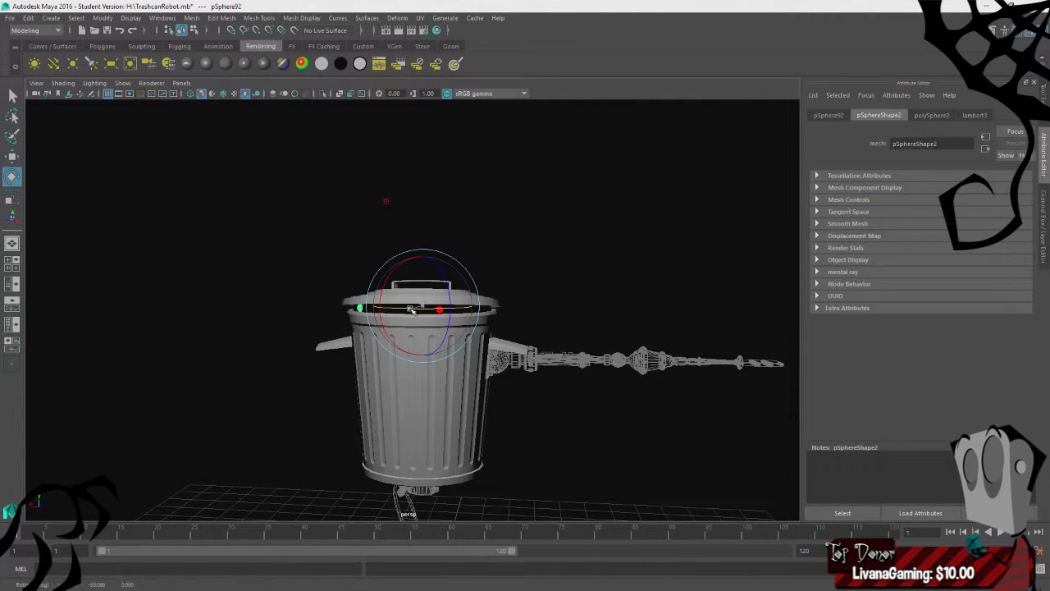
pyautogui.click(520, 278)
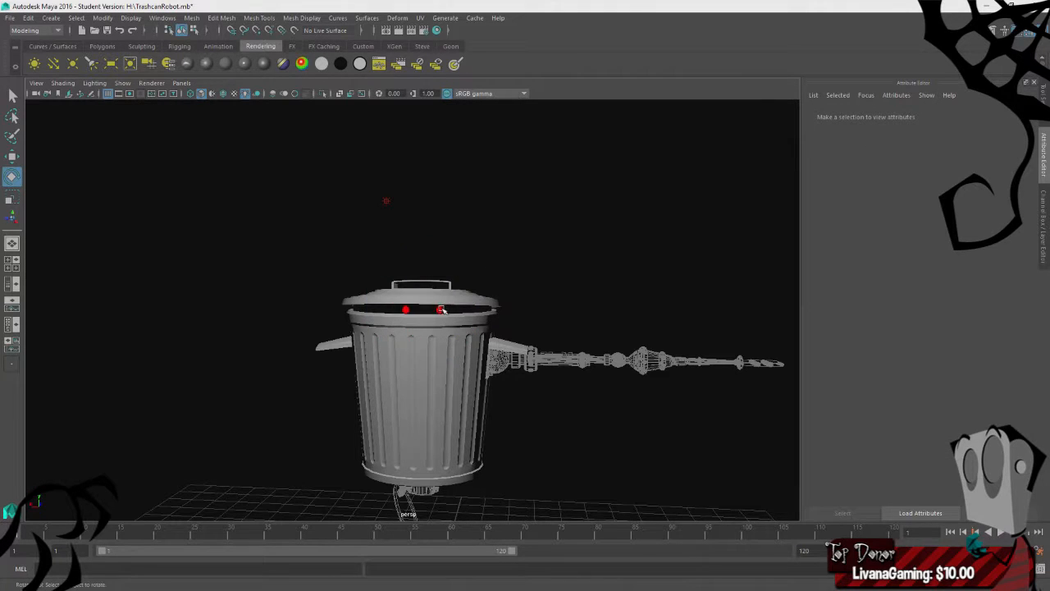
# - Rotate the second red eye inward to leave a narrow gap between the two eyes
pyautogui.click(442, 310)
pyautogui.moveTo(426, 311); pyautogui.dragTo(404, 309)
pyautogui.click(555, 254)
pyautogui.keyDown('alt'); pyautogui.moveTo(555, 255); pyautogui.dragTo(385, 277); pyautogui.keyUp('alt')
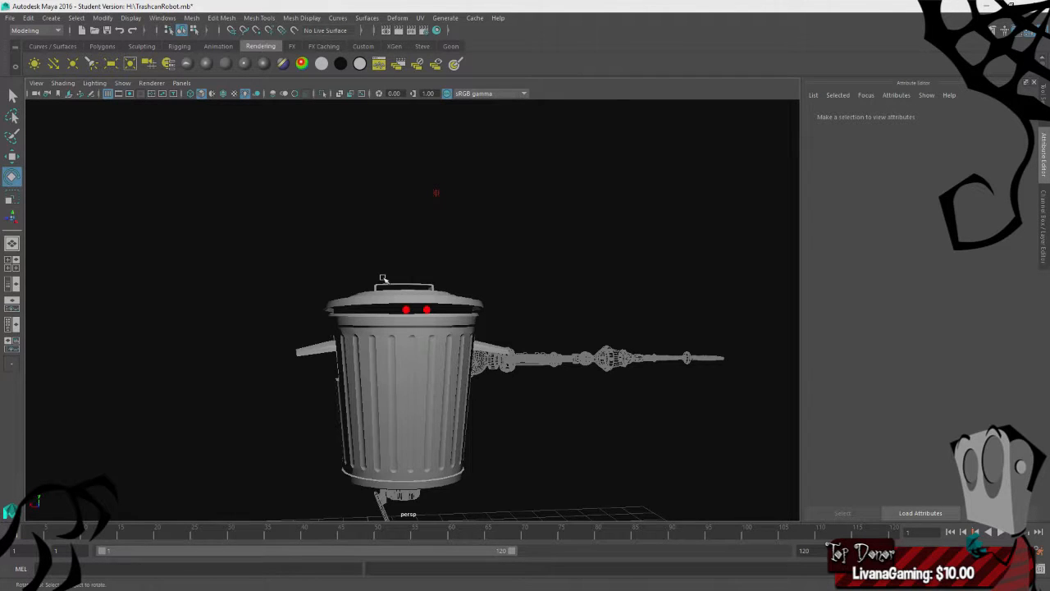
# - Delete both red eyes from under the lid and view the can without them
pyautogui.scroll(6, 383, 279)
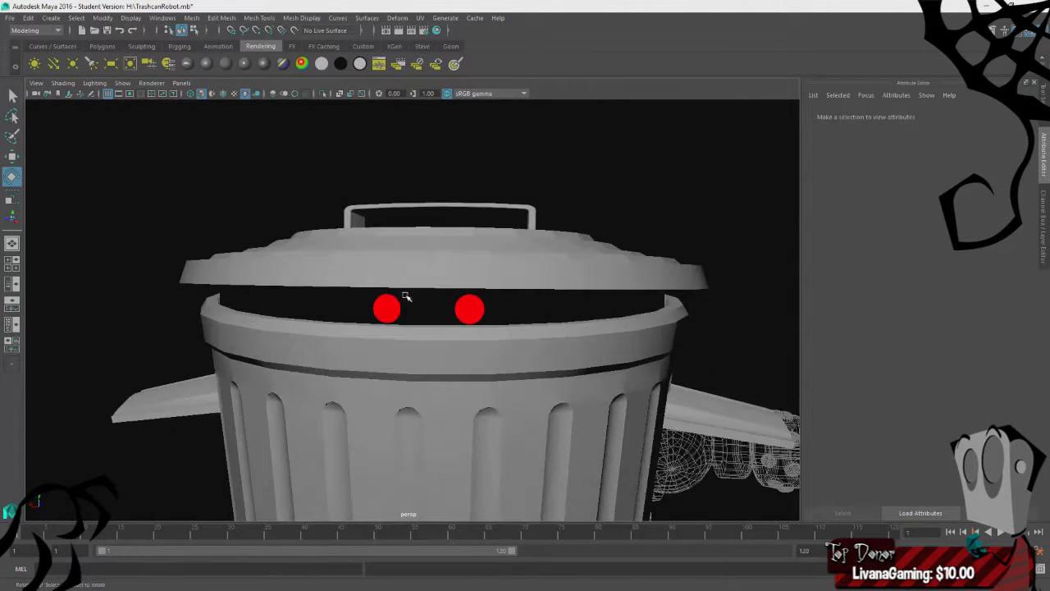
pyautogui.click(387, 309)
pyautogui.scroll(-4, 410, 328)
pyautogui.keyDown('alt'); pyautogui.moveTo(395, 369); pyautogui.dragTo(420, 380); pyautogui.keyUp('alt')
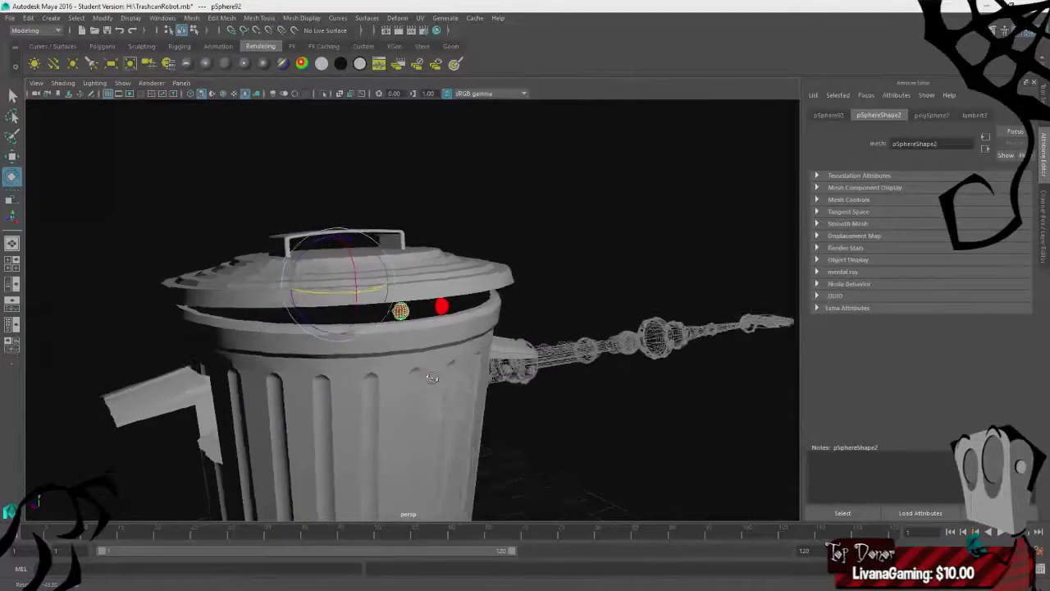
pyautogui.press('Delete')
pyautogui.click(444, 307)
pyautogui.press('Delete')
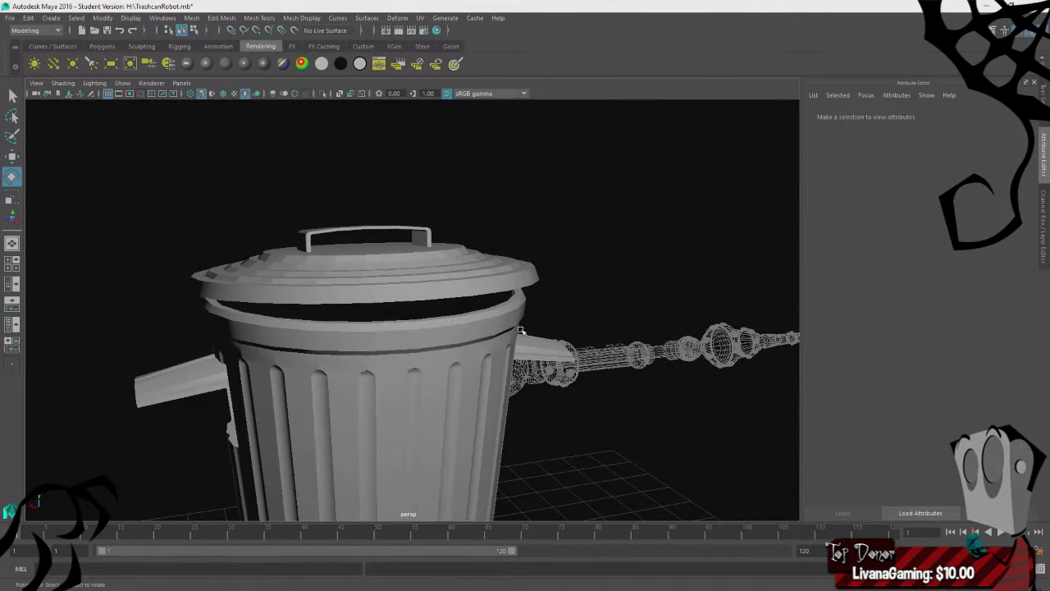
pyautogui.scroll(2, 520, 327)
pyautogui.scroll(-5, 517, 317)
pyautogui.scroll(-3, 517, 314)
# - Undo the deletion of both red eyes
pyautogui.hotkey('ctrl', 'z')
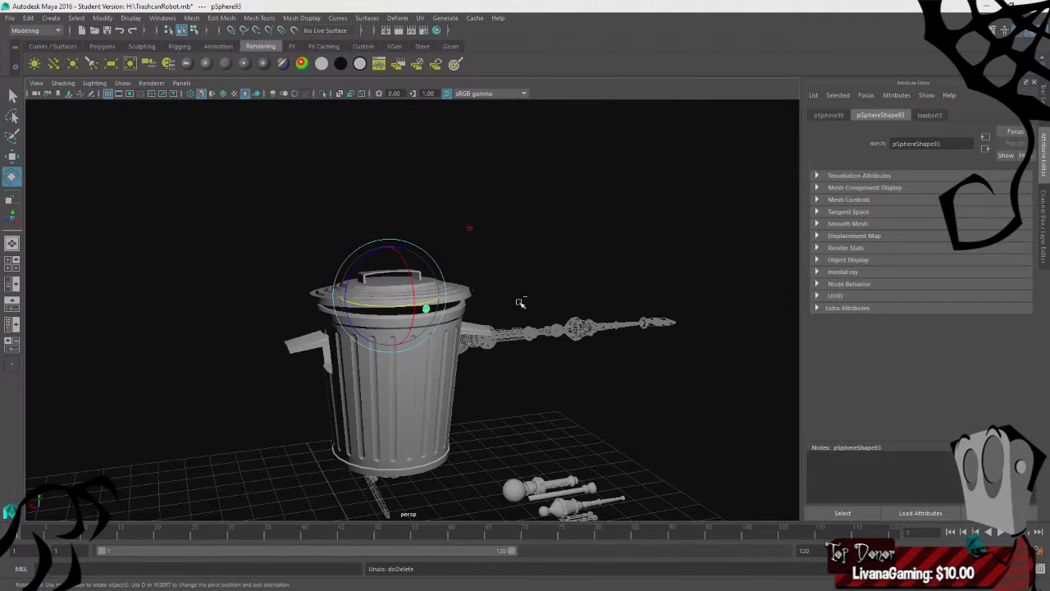
pyautogui.hotkey('ctrl', 'z')
pyautogui.hotkey('ctrl', 'z')
pyautogui.hotkey('ctrl', 'z')
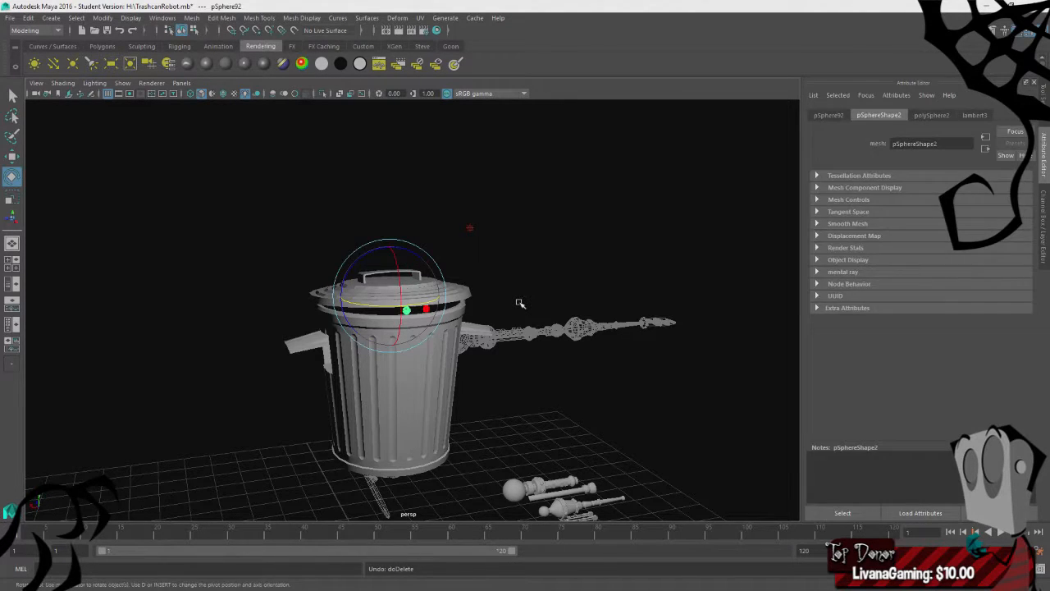
# - Save the TrashcanRobot scene with the closely spaced eyes, accepting the student version notice
pyautogui.click(519, 302)
pyautogui.keyDown('alt'); pyautogui.moveTo(519, 301); pyautogui.dragTo(502, 302); pyautogui.keyUp('alt')
pyautogui.hotkey('ctrl', 's')
pyautogui.click(502, 310)
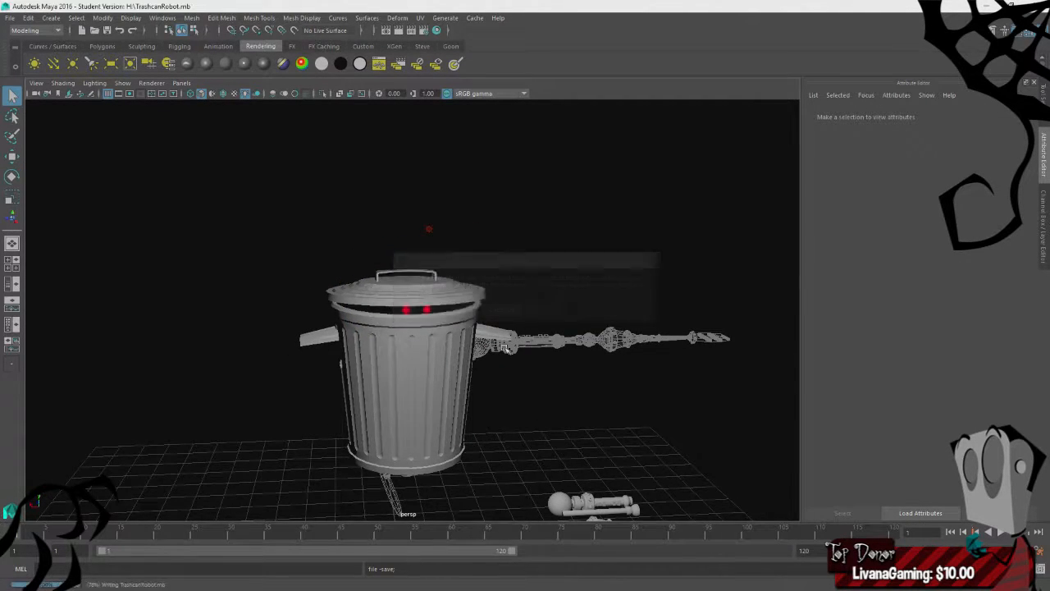
# - Switch the perspective view to textured display with default lighting and frame the whole robot with its spare parts
pyautogui.press('e')
pyautogui.keyDown('alt'); pyautogui.moveTo(504, 347); pyautogui.dragTo(529, 272); pyautogui.keyUp('alt')
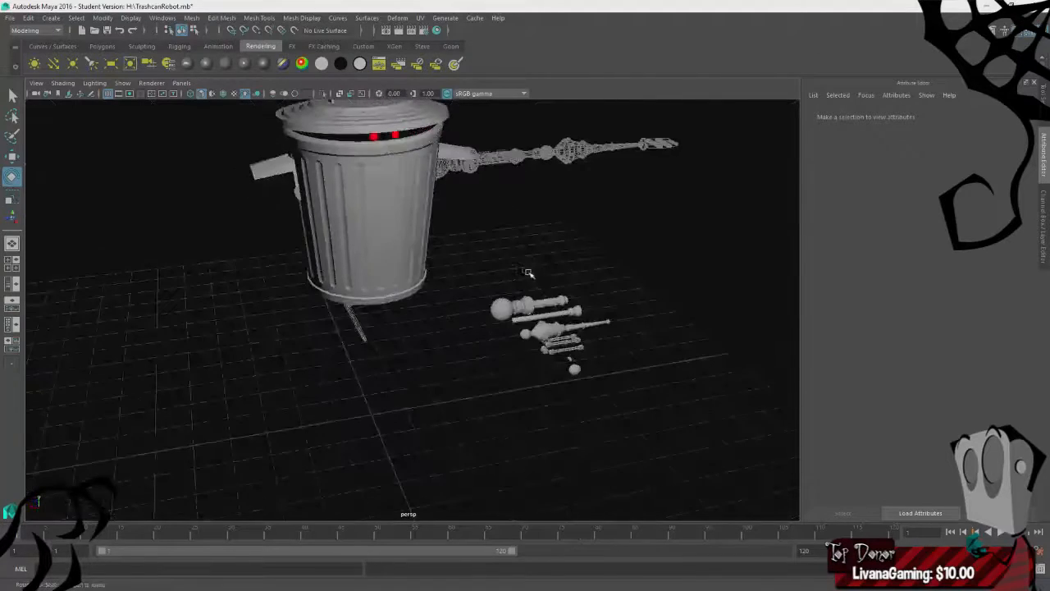
pyautogui.press('7')
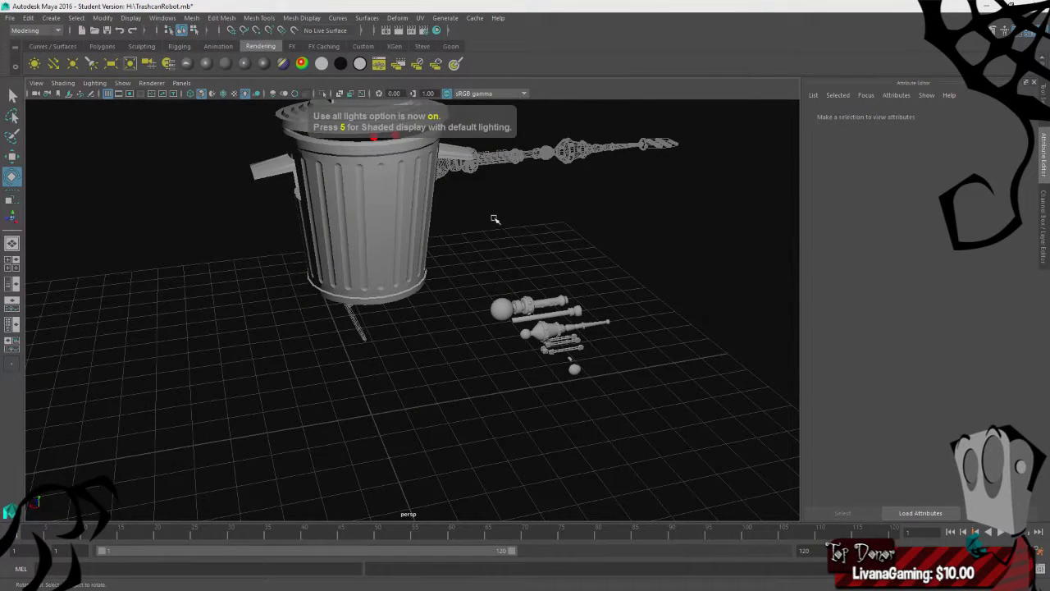
pyautogui.press('6')
pyautogui.moveTo(476, 235)
pyautogui.keyDown('alt'); pyautogui.mouseDown()
pyautogui.moveTo(488, 227)
pyautogui.moveTo(402, 197)
pyautogui.moveTo(593, 295)
pyautogui.moveTo(401, 312)
pyautogui.mouseUp(); pyautogui.keyUp('alt')
pyautogui.keyDown('alt'); pyautogui.moveTo(402, 312); pyautogui.dragTo(310, 314, button='right'); pyautogui.keyUp('alt')
pyautogui.keyDown('alt'); pyautogui.moveTo(310, 314); pyautogui.dragTo(386, 294); pyautogui.keyUp('alt')
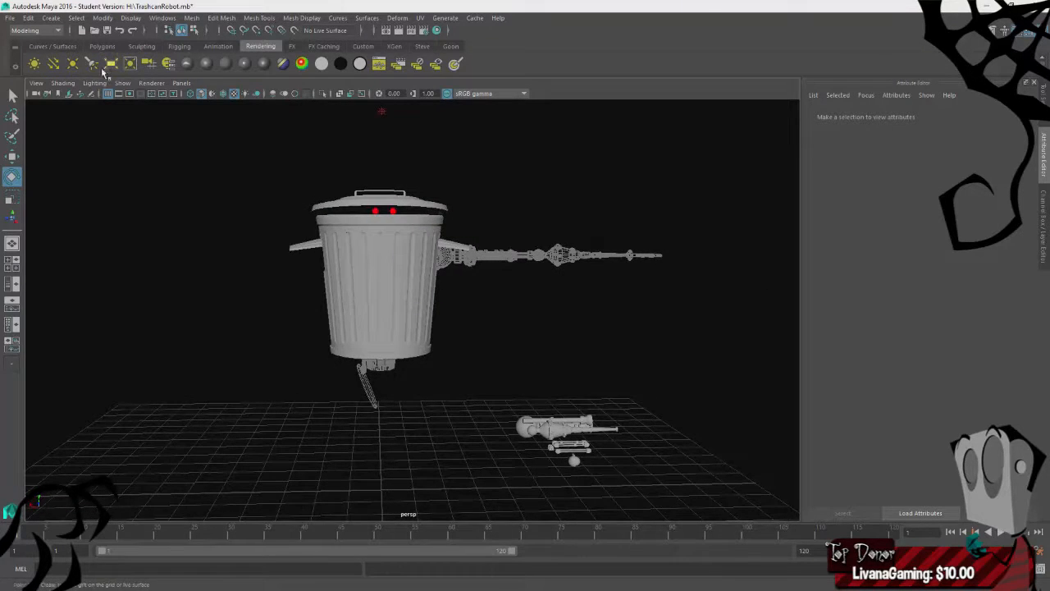
# - Create a polygon cube at the centre of the grid beneath the trashcan and frame it up close
pyautogui.press('w')
pyautogui.keyDown('alt'); pyautogui.moveTo(361, 289); pyautogui.dragTo(362, 313, button='right'); pyautogui.keyUp('alt')
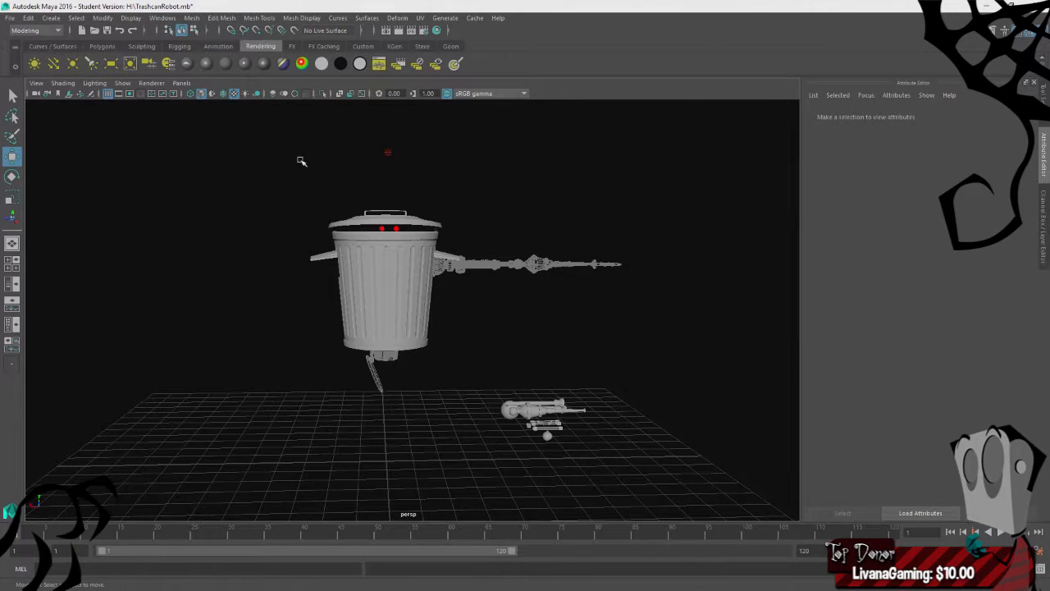
pyautogui.click(422, 46)
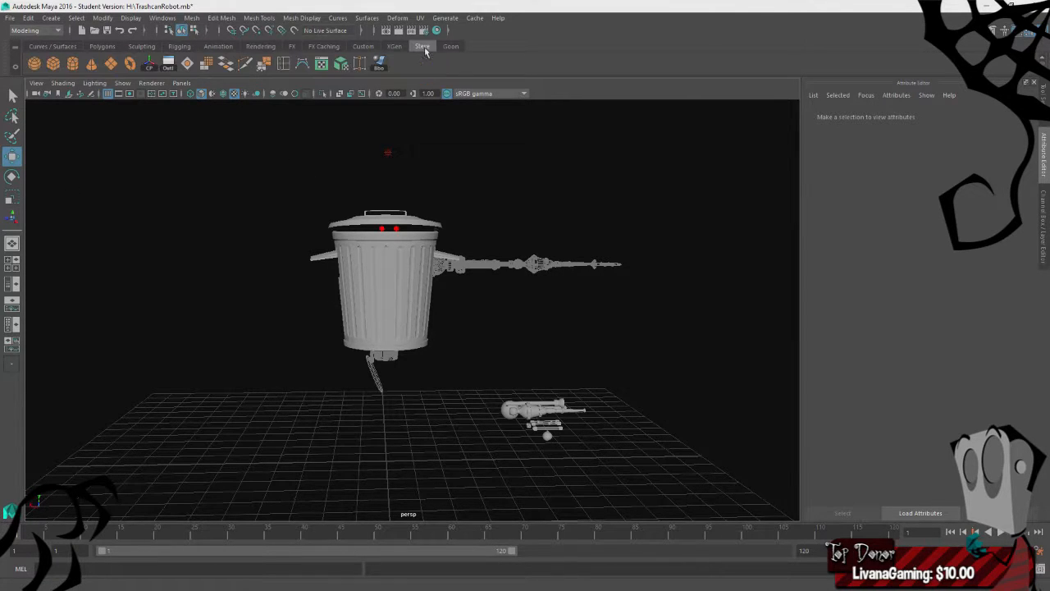
pyautogui.click(57, 65)
pyautogui.press('r')
pyautogui.scroll(5, 423, 443)
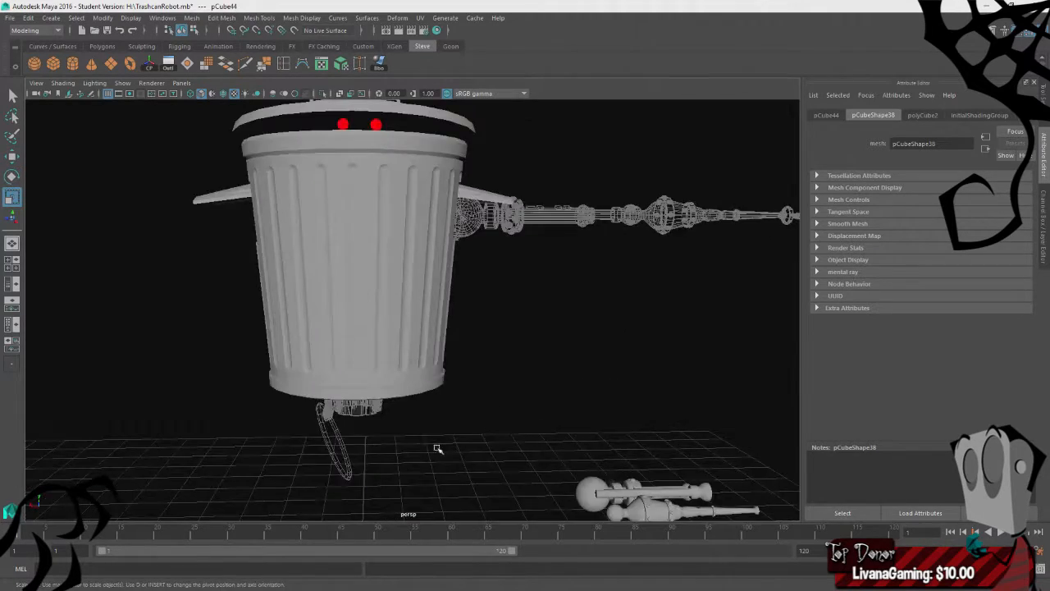
pyautogui.keyDown('alt'); pyautogui.moveTo(434, 450); pyautogui.dragTo(469, 316); pyautogui.keyUp('alt')
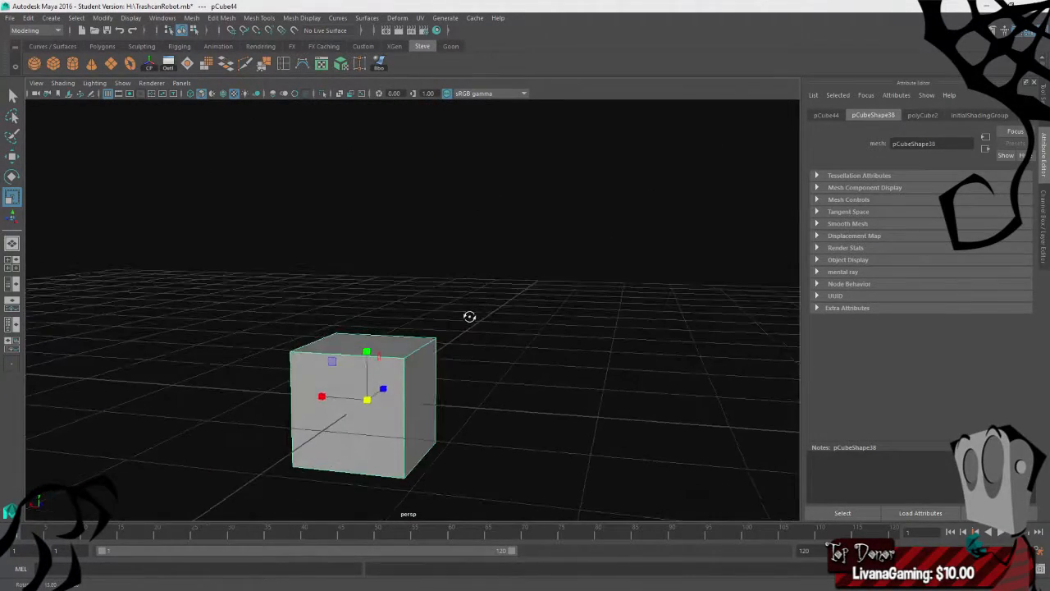
# - Stretch the cube along its X axis and scale one end face to form a tapered block
pyautogui.moveTo(322, 396); pyautogui.dragTo(321, 197)
pyautogui.moveTo(321, 197); pyautogui.dragTo(321, 234, button='right')
pyautogui.click(283, 386)
pyautogui.press('e')
pyautogui.press('r')
pyautogui.moveTo(279, 359); pyautogui.dragTo(278, 297)
pyautogui.keyDown('alt'); pyautogui.moveTo(592, 393); pyautogui.dragTo(641, 336); pyautogui.keyUp('alt')
# - Insert three evenly spaced edge loops across the tapered block's length, replacing the single-loop attempt
pyautogui.click(287, 68)
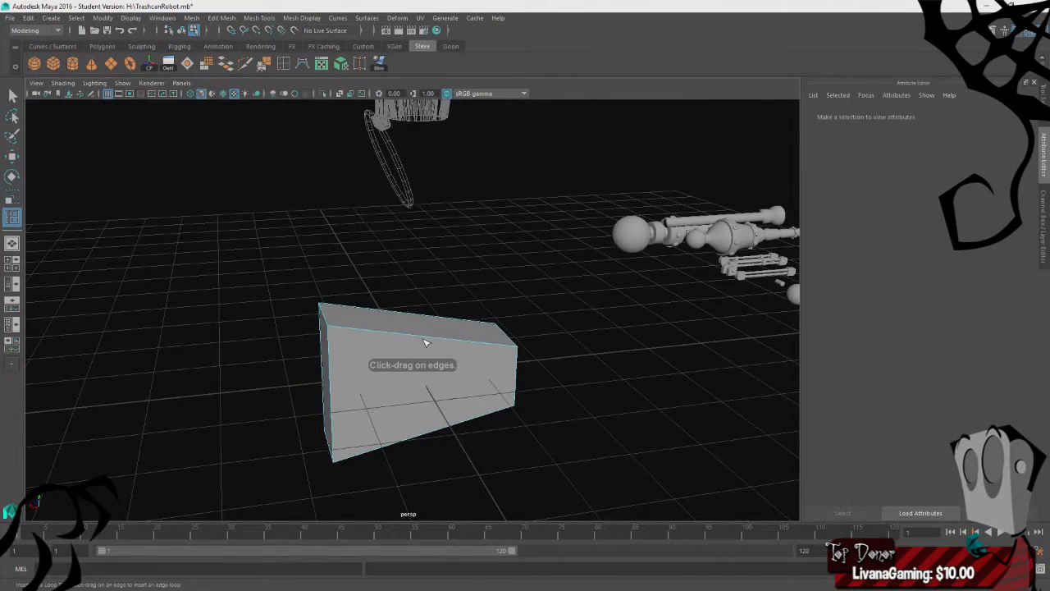
pyautogui.click(423, 339)
pyautogui.hotkey('ctrl', 'z')
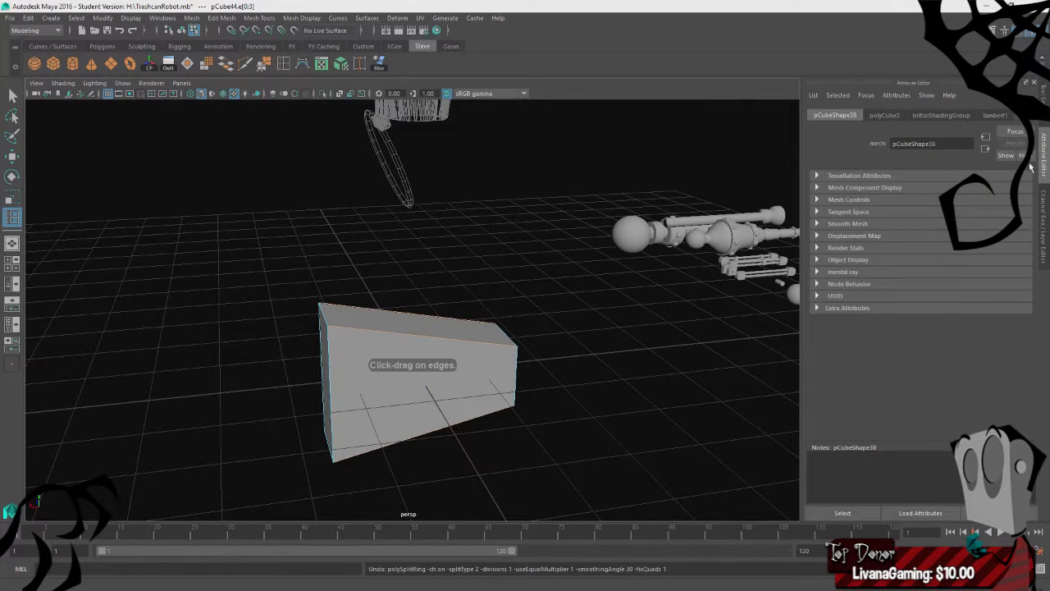
pyautogui.click(1042, 115)
pyautogui.click(1044, 141)
pyautogui.click(1044, 100)
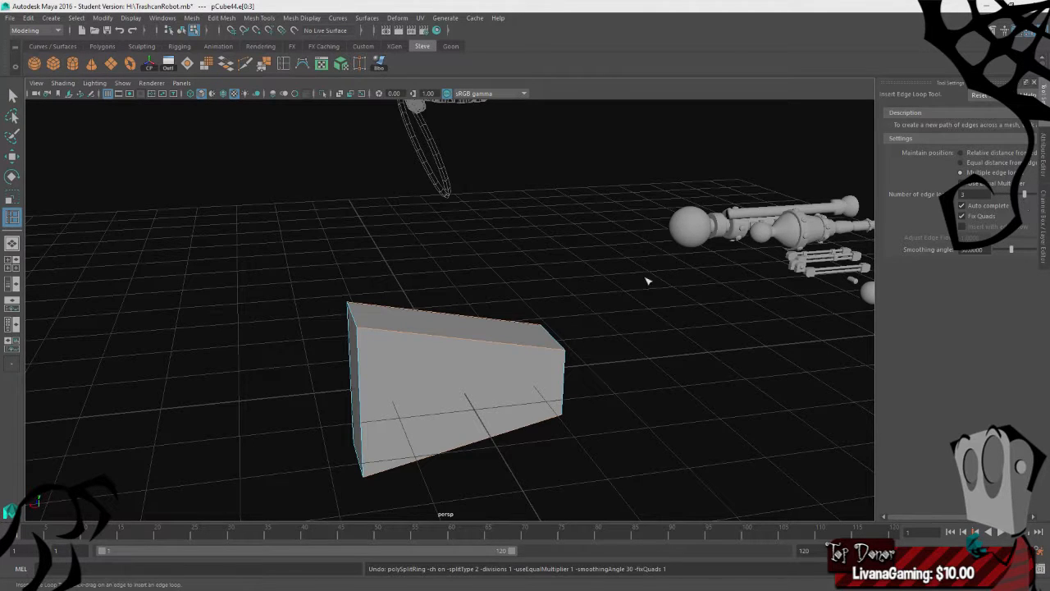
pyautogui.click(462, 341)
pyautogui.keyDown('alt'); pyautogui.moveTo(676, 385); pyautogui.dragTo(664, 358); pyautogui.keyUp('alt')
# - Try to lower the middle top edge of the tapered block on its own
pyautogui.moveTo(502, 233); pyautogui.dragTo(502, 205, button='right')
pyautogui.keyDown('alt'); pyautogui.moveTo(535, 245); pyautogui.dragTo(511, 336); pyautogui.keyUp('alt')
pyautogui.click(421, 321)
pyautogui.press('w')
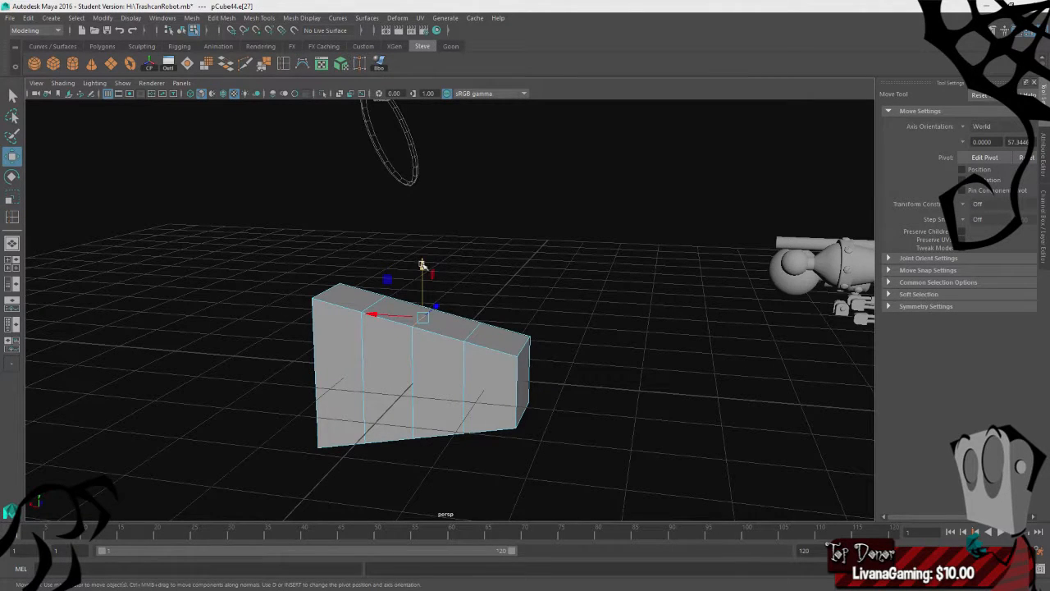
pyautogui.moveTo(423, 264); pyautogui.dragTo(427, 285)
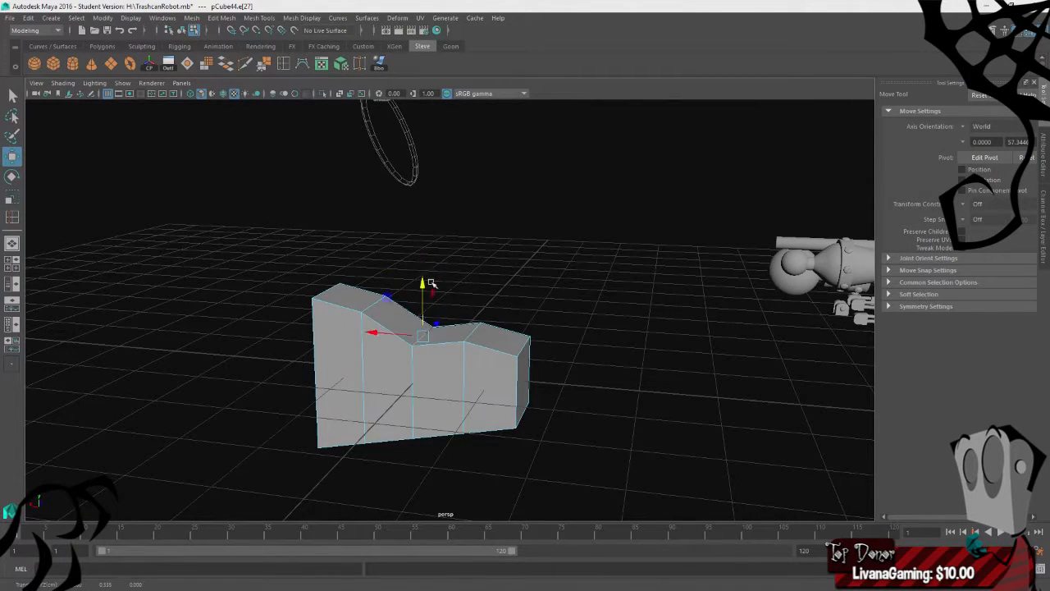
pyautogui.hotkey('ctrl', 'z')
# - Turn on soft selection, narrow its falloff, and try lowering the block's middle top edge
pyautogui.press('b')
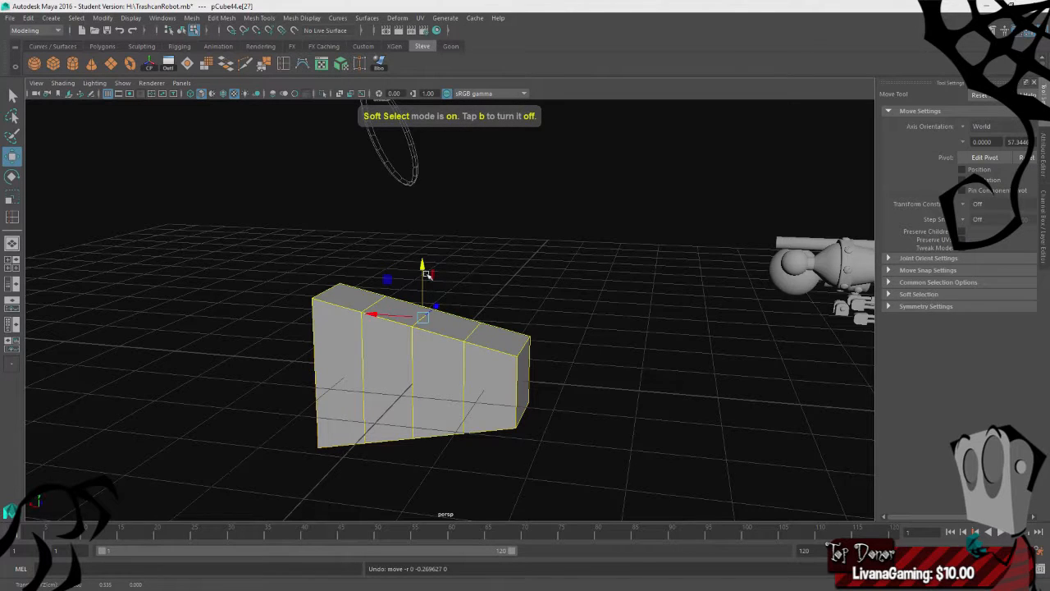
pyautogui.moveTo(546, 293); pyautogui.dragTo(216, 295, button='middle')
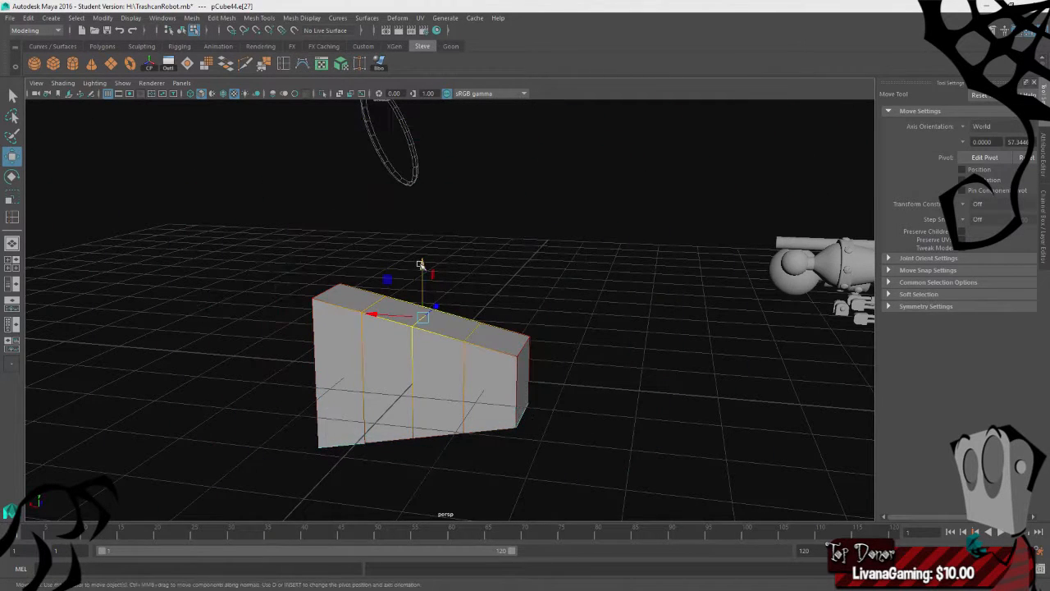
pyautogui.moveTo(420, 264); pyautogui.dragTo(426, 305)
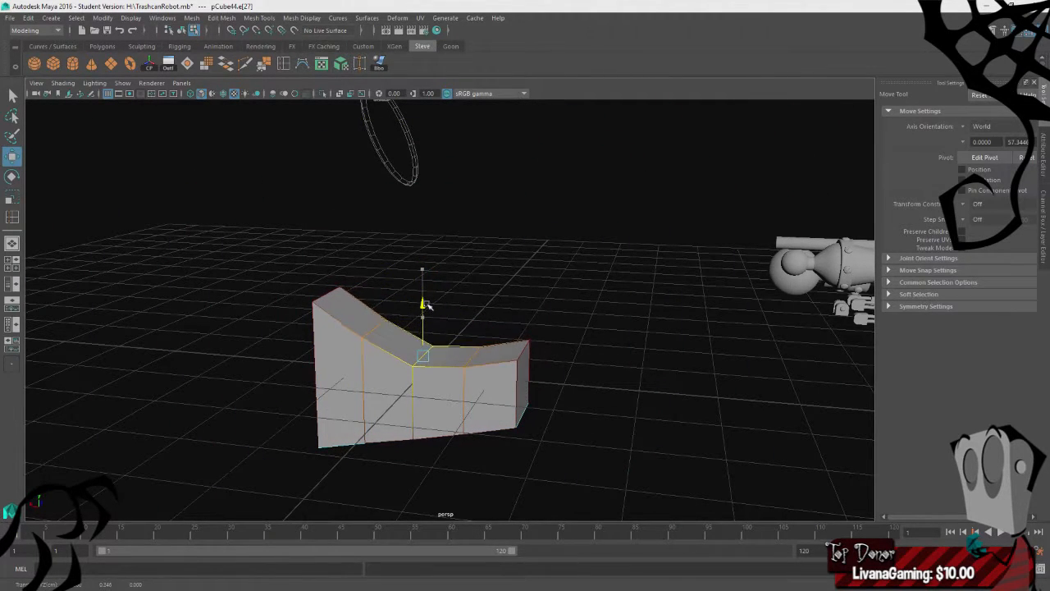
pyautogui.keyDown('alt'); pyautogui.moveTo(289, 347); pyautogui.dragTo(237, 335); pyautogui.keyUp('alt')
pyautogui.hotkey('ctrl', 'z')
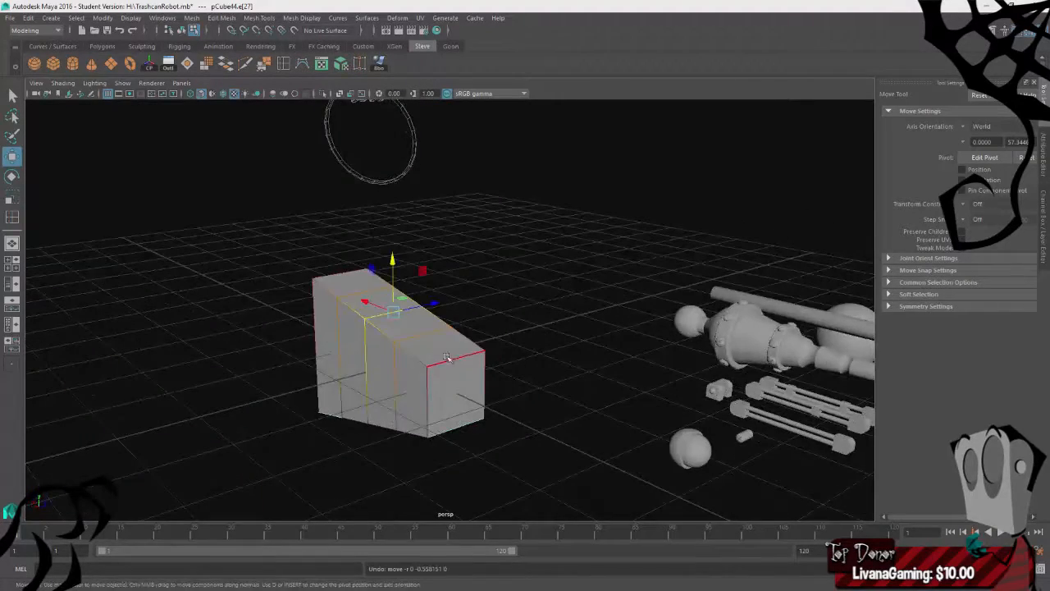
# - Try to move the top edge at the block's narrow end using soft selection with different falloff sizes
pyautogui.click(453, 359)
pyautogui.moveTo(455, 308); pyautogui.dragTo(363, 370)
pyautogui.moveTo(518, 318); pyautogui.dragTo(583, 347)
pyautogui.hotkey('ctrl', 'z')
pyautogui.hotkey('ctrl', 'z')
pyautogui.press('b')
pyautogui.moveTo(482, 330); pyautogui.dragTo(859, 371)
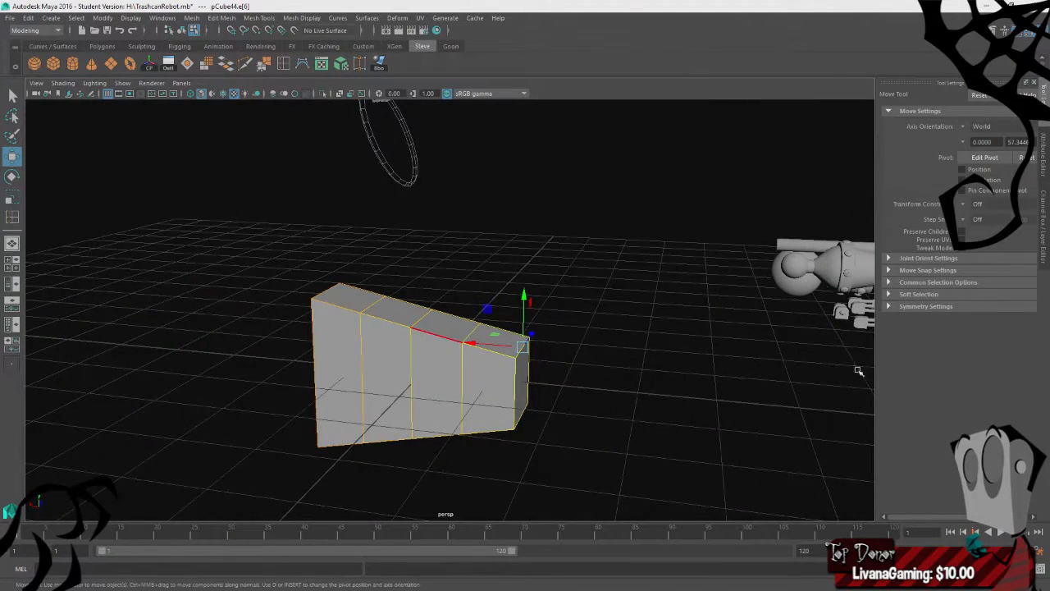
pyautogui.moveTo(525, 297); pyautogui.dragTo(525, 272)
pyautogui.hotkey('ctrl', 'z')
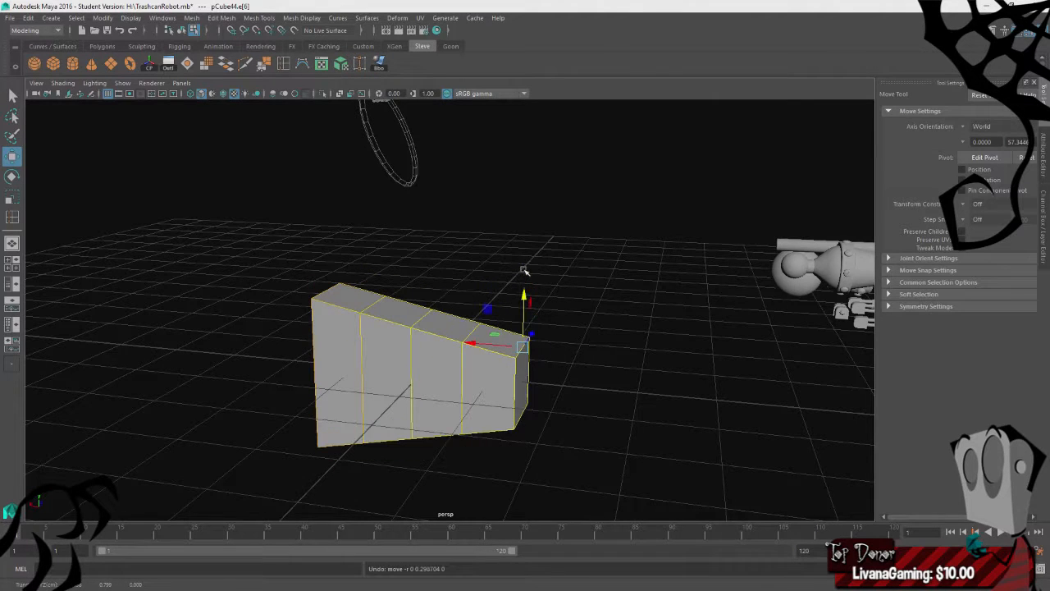
# - Scale the narrow end face down with soft selection to strengthen the block's taper
pyautogui.moveTo(619, 222); pyautogui.dragTo(620, 250, button='right')
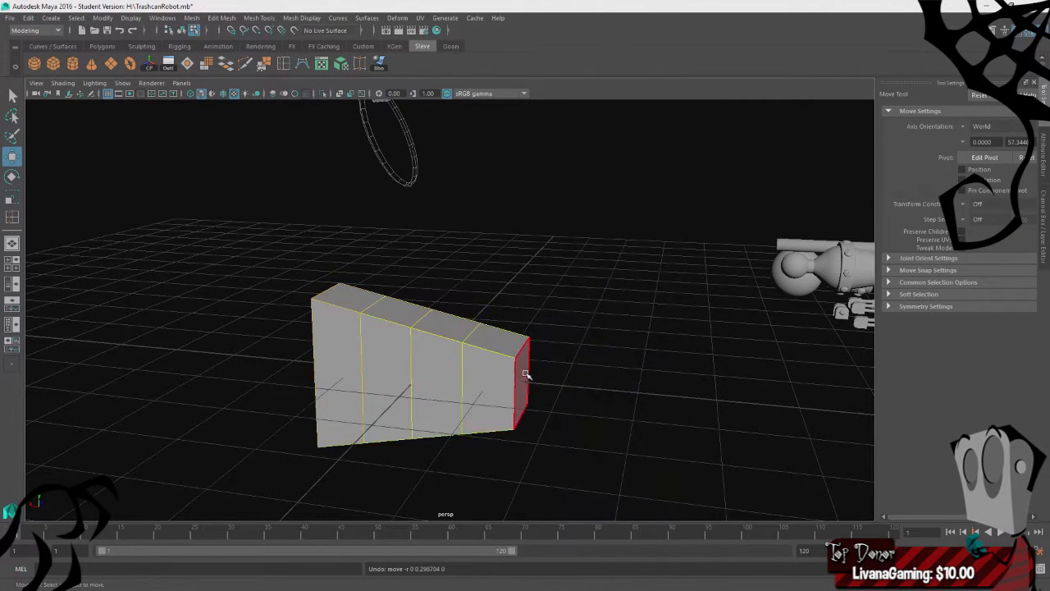
pyautogui.click(527, 373)
pyautogui.press('r')
pyautogui.press('t')
pyautogui.press('r')
pyautogui.moveTo(525, 365); pyautogui.dragTo(531, 354)
pyautogui.keyDown('alt'); pyautogui.moveTo(566, 280); pyautogui.dragTo(497, 227); pyautogui.keyUp('alt')
pyautogui.click(437, 221)
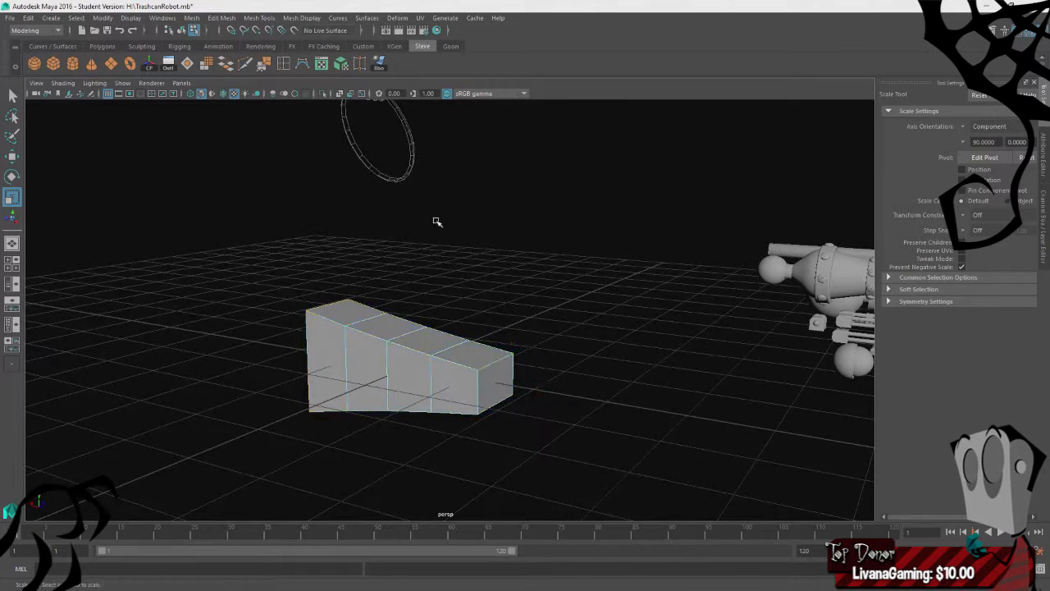
# - Lower the block's middle top edge with a reduced soft-selection falloff to bend the block into a curve
pyautogui.moveTo(503, 232); pyautogui.dragTo(504, 199, button='right')
pyautogui.click(402, 326)
pyautogui.press('w')
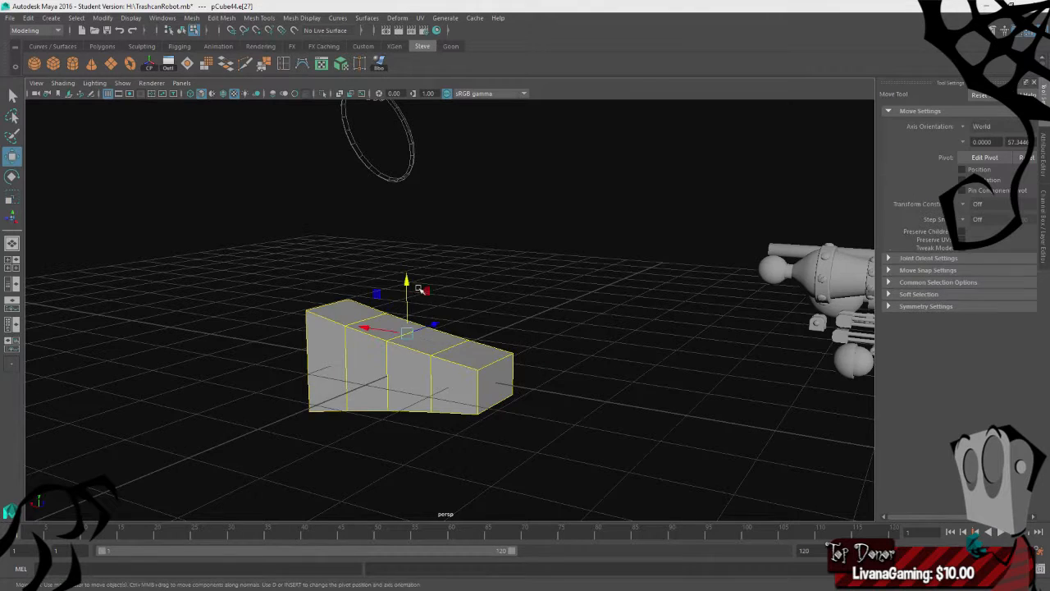
pyautogui.moveTo(407, 279)
pyautogui.mouseDown()
pyautogui.moveTo(407, 293)
pyautogui.moveTo(408, 264)
pyautogui.moveTo(407, 280)
pyautogui.mouseUp()
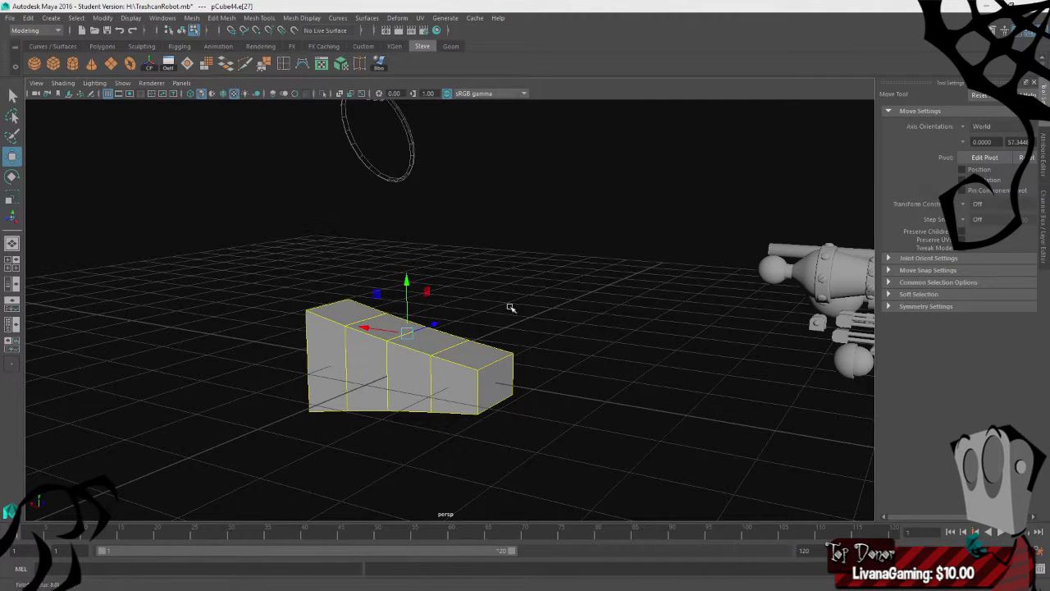
pyautogui.moveTo(510, 306); pyautogui.dragTo(80, 310)
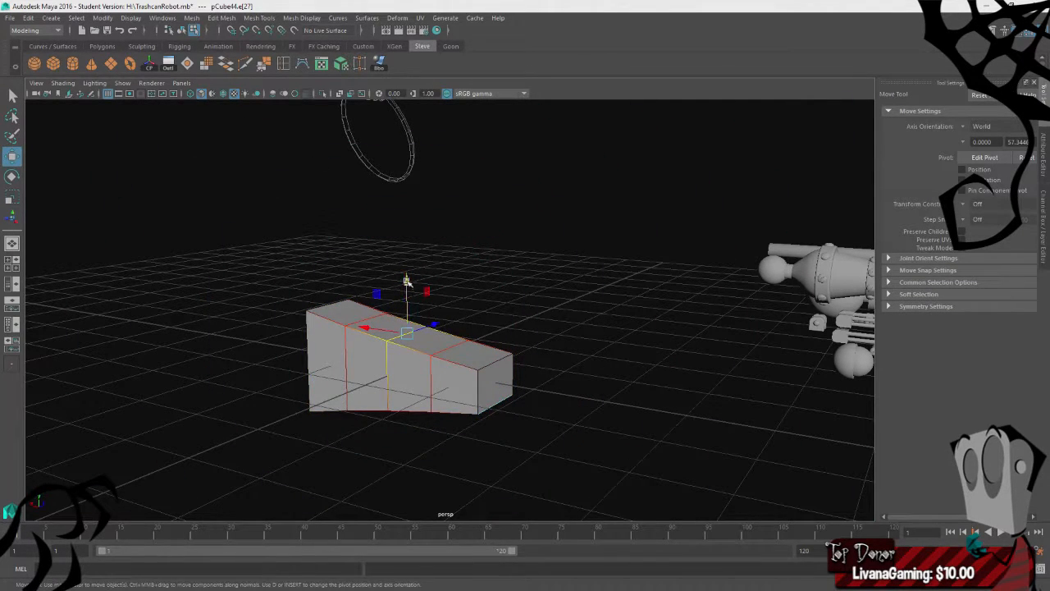
pyautogui.moveTo(407, 281); pyautogui.dragTo(561, 263)
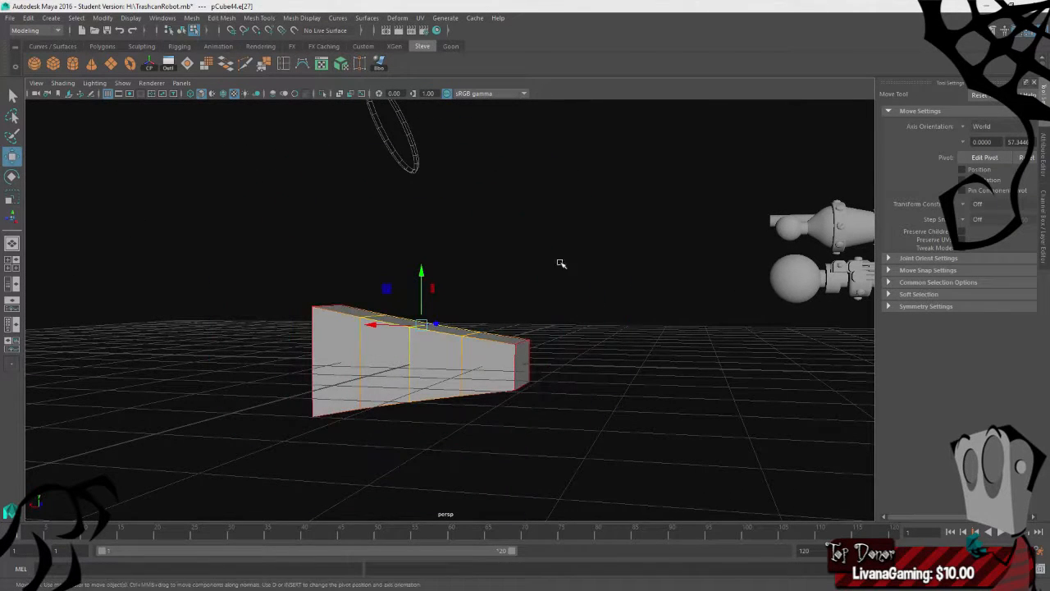
pyautogui.moveTo(424, 279); pyautogui.dragTo(424, 319)
pyautogui.keyDown('alt'); pyautogui.moveTo(274, 302); pyautogui.dragTo(271, 255); pyautogui.keyUp('alt')
# - Scale the whole curved block thinner along its Z depth in object mode
pyautogui.moveTo(295, 232); pyautogui.dragTo(353, 210, button='right')
pyautogui.click(380, 411)
pyautogui.keyDown('alt'); pyautogui.moveTo(518, 287); pyautogui.dragTo(454, 315); pyautogui.keyUp('alt')
pyautogui.press('r')
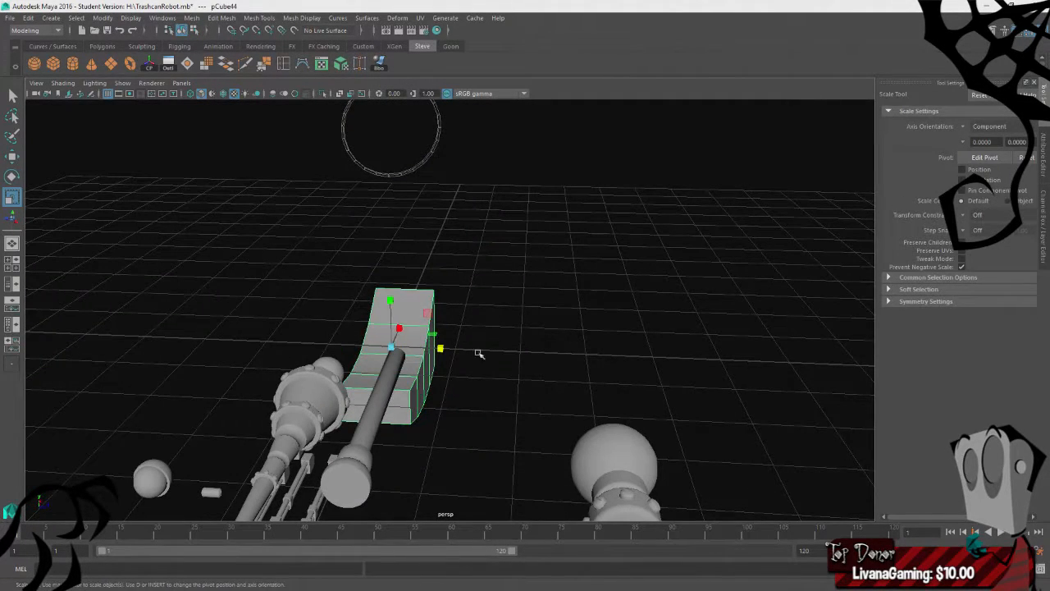
pyautogui.moveTo(443, 352); pyautogui.dragTo(417, 350)
pyautogui.keyDown('alt'); pyautogui.moveTo(369, 298); pyautogui.dragTo(371, 267); pyautogui.keyUp('alt')
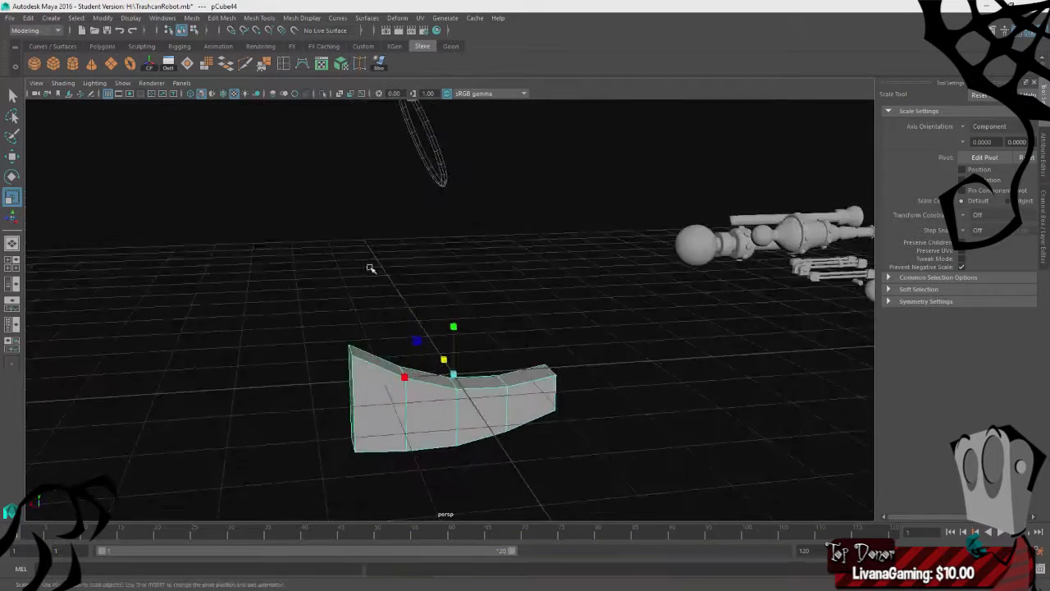
# - Assign the existing red Lambert material to the curved block in place of the black one tried first
pyautogui.scroll(-3, 370, 267)
pyautogui.click(475, 225)
pyautogui.click(464, 375)
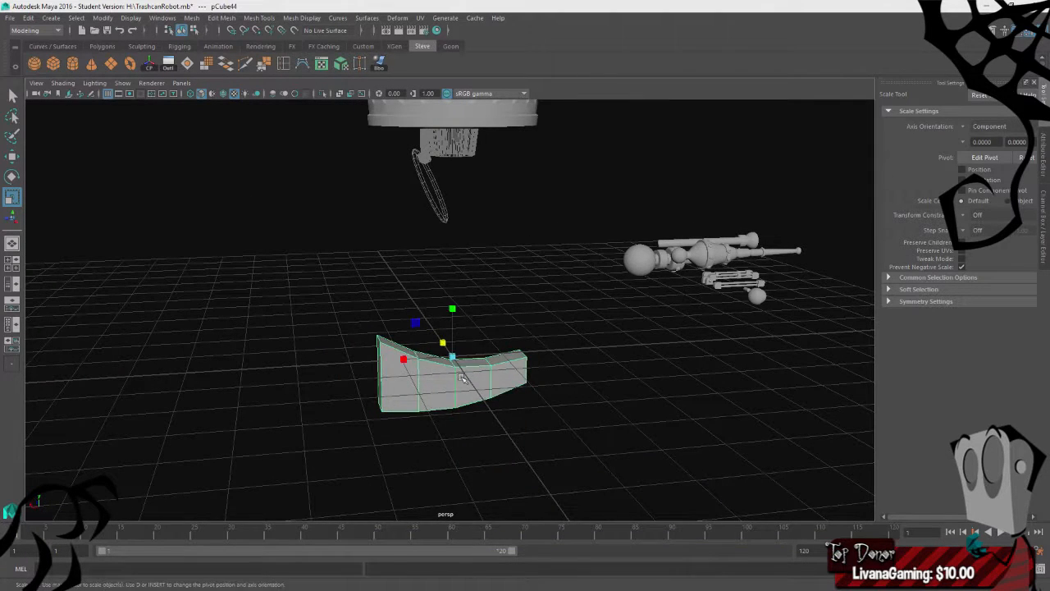
pyautogui.moveTo(461, 376); pyautogui.dragTo(522, 556, button='right')
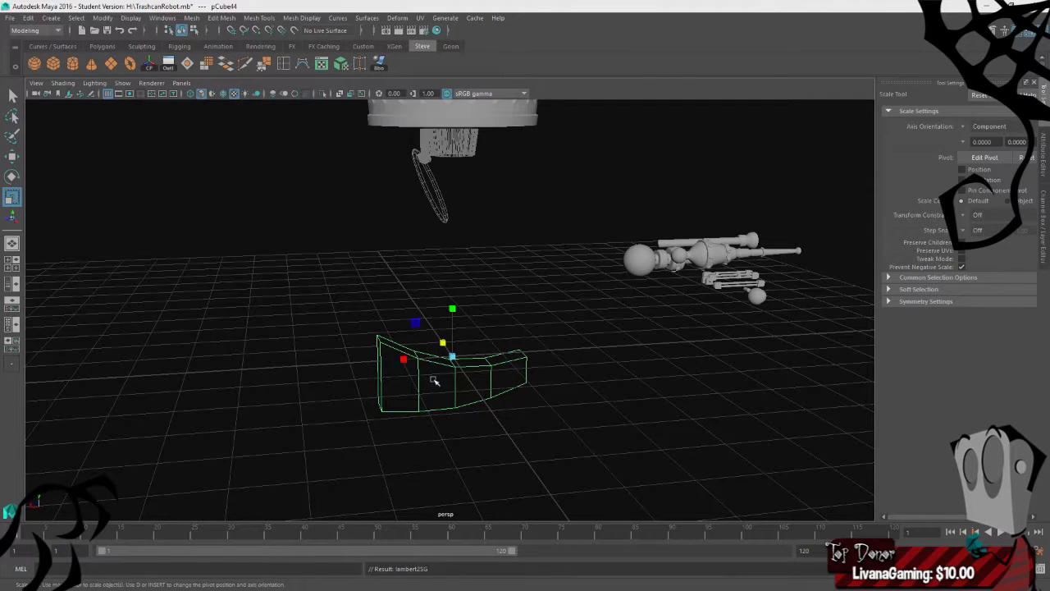
pyautogui.press('w')
pyautogui.keyDown('alt'); pyautogui.moveTo(348, 232); pyautogui.dragTo(307, 209); pyautogui.keyUp('alt')
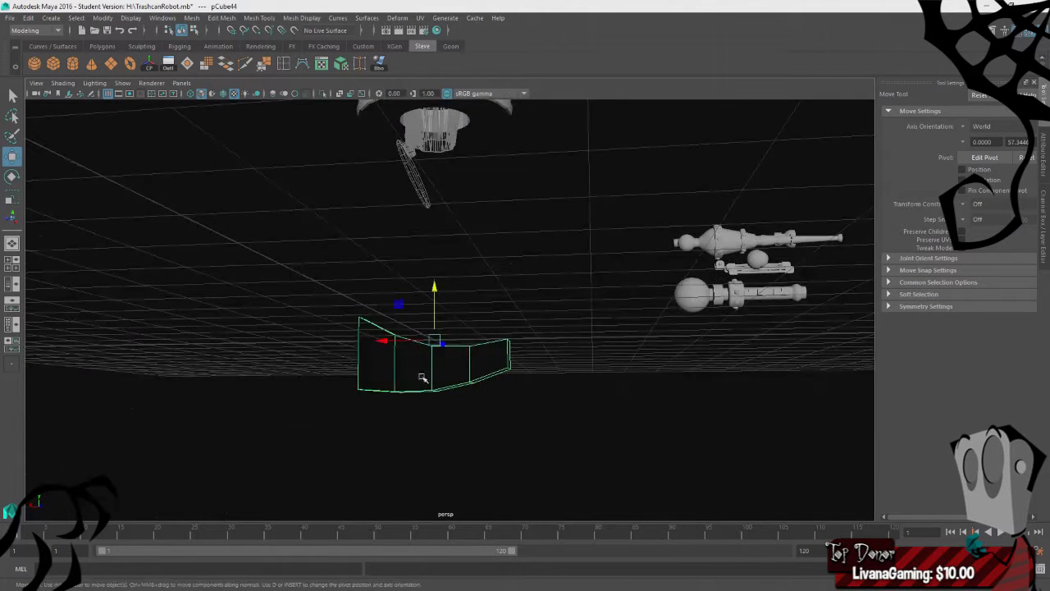
pyautogui.moveTo(426, 377); pyautogui.dragTo(490, 567, button='right')
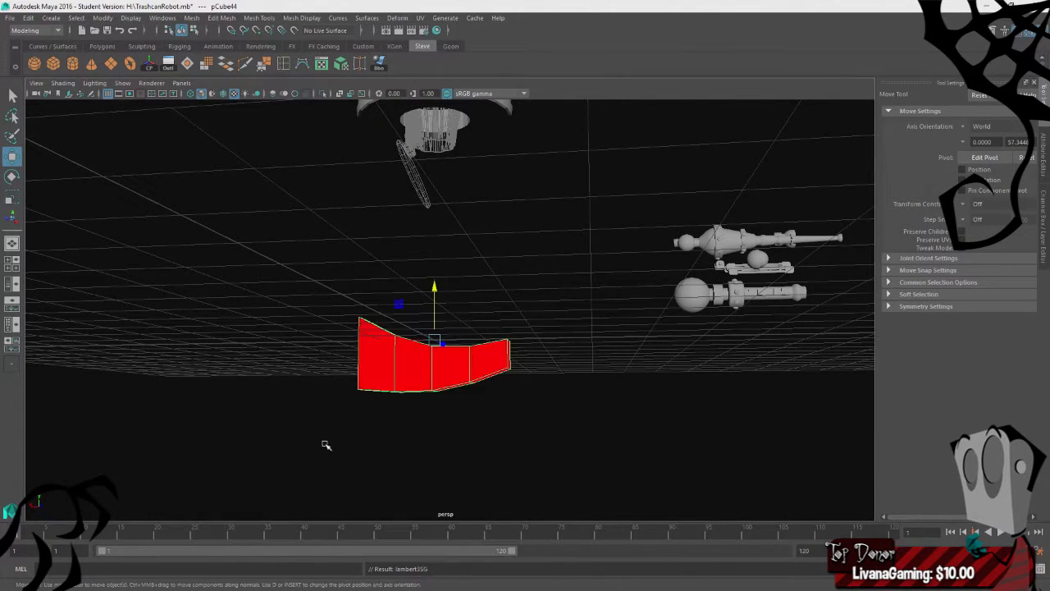
pyautogui.keyDown('alt'); pyautogui.moveTo(326, 444); pyautogui.dragTo(429, 427); pyautogui.keyUp('alt')
# - Center the red piece's pivot and raise it from the grid into the upper part of the trashcan
pyautogui.scroll(-5, 452, 424)
pyautogui.click(149, 65)
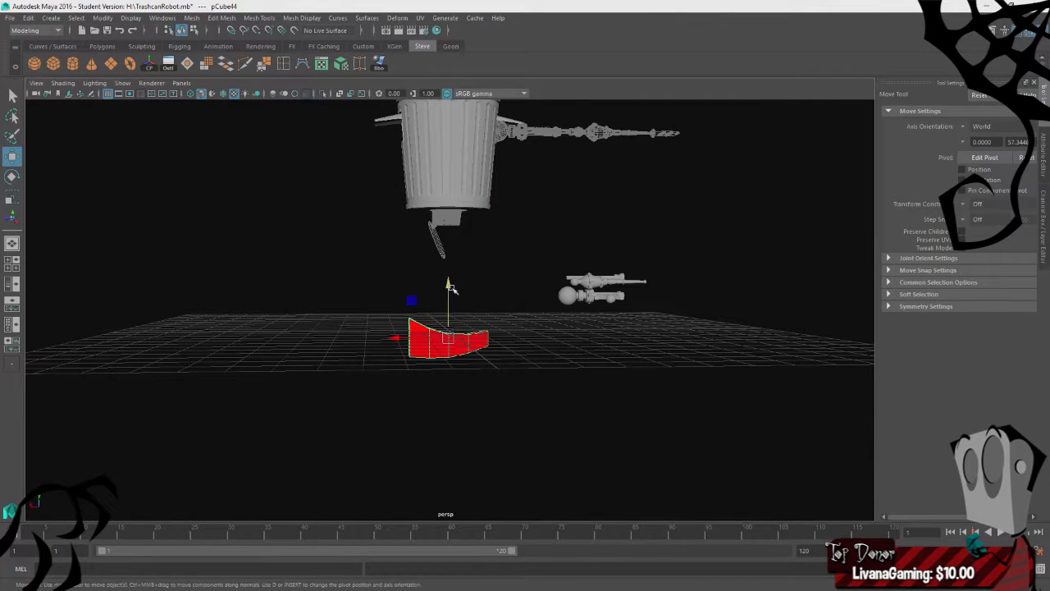
pyautogui.moveTo(450, 285); pyautogui.dragTo(450, 76)
pyautogui.keyDown('alt'); pyautogui.moveTo(525, 280); pyautogui.dragTo(521, 287, button='middle'); pyautogui.keyUp('alt')
pyautogui.keyDown('alt'); pyautogui.moveTo(520, 285); pyautogui.dragTo(412, 323); pyautogui.keyUp('alt')
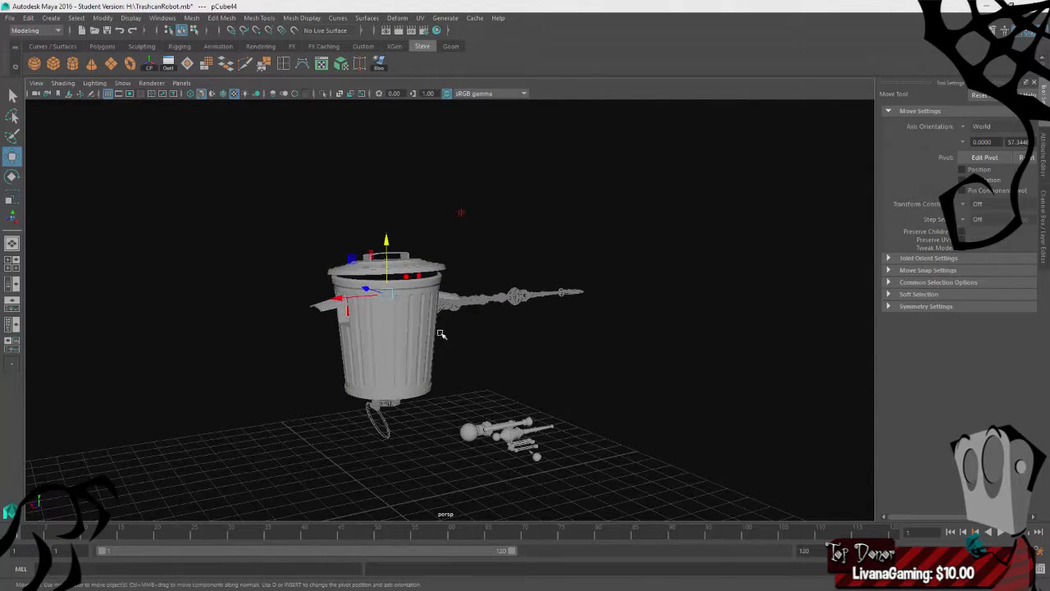
# - Reselect the red piece and raise it further to the height of the lid
pyautogui.press('r')
pyautogui.click(412, 278)
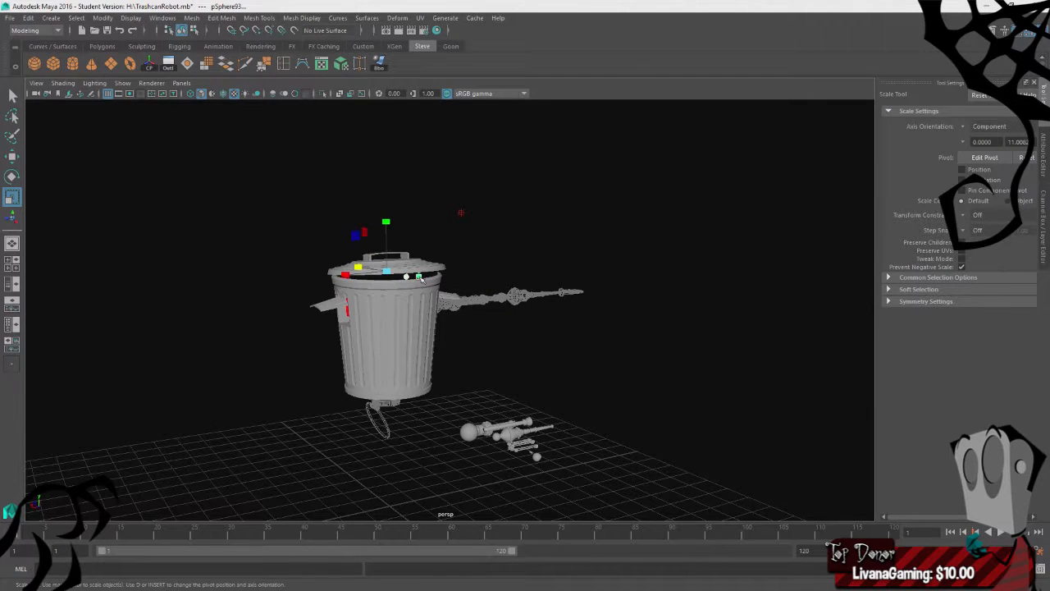
pyautogui.scroll(3, 265, 315)
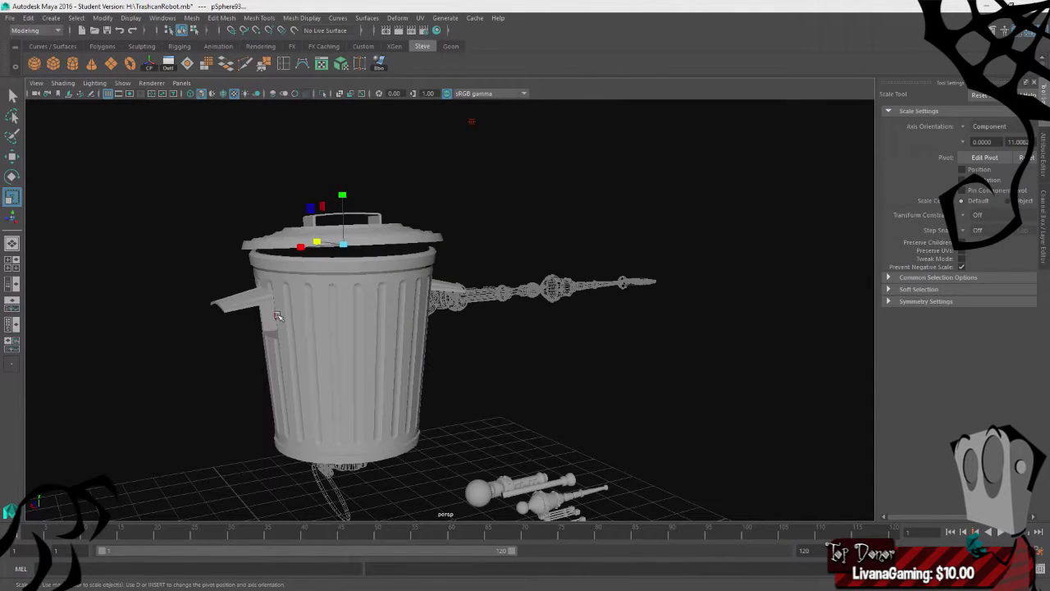
pyautogui.click(277, 315)
pyautogui.keyDown('alt'); pyautogui.moveTo(266, 330); pyautogui.dragTo(272, 333); pyautogui.keyUp('alt')
pyautogui.press('w')
pyautogui.moveTo(378, 224); pyautogui.dragTo(378, 187)
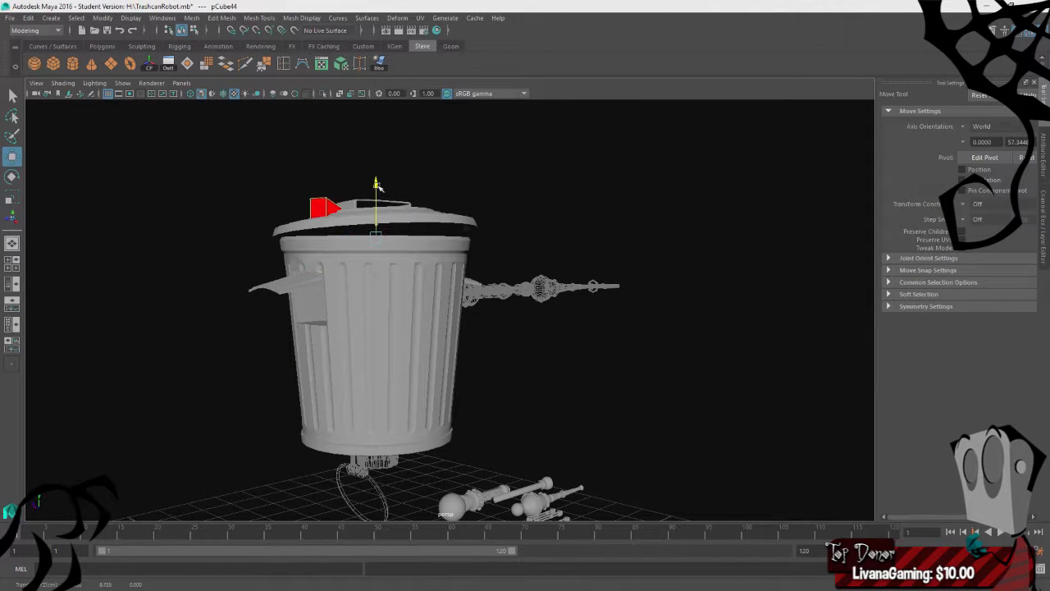
# - Move the red piece forward along Z in the top view to the front rim of the lid
pyautogui.press('space')
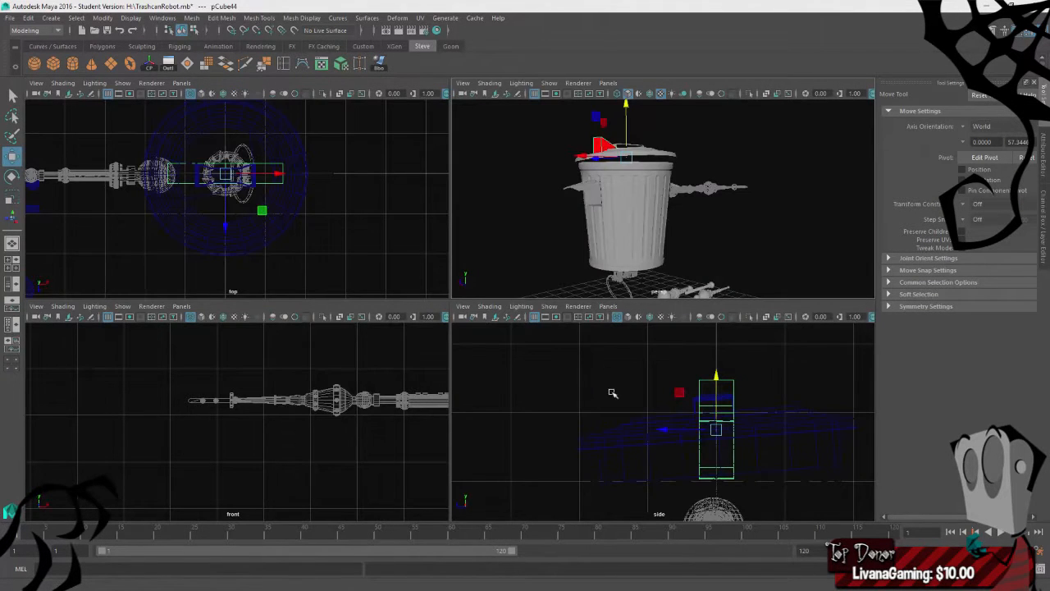
pyautogui.press('space')
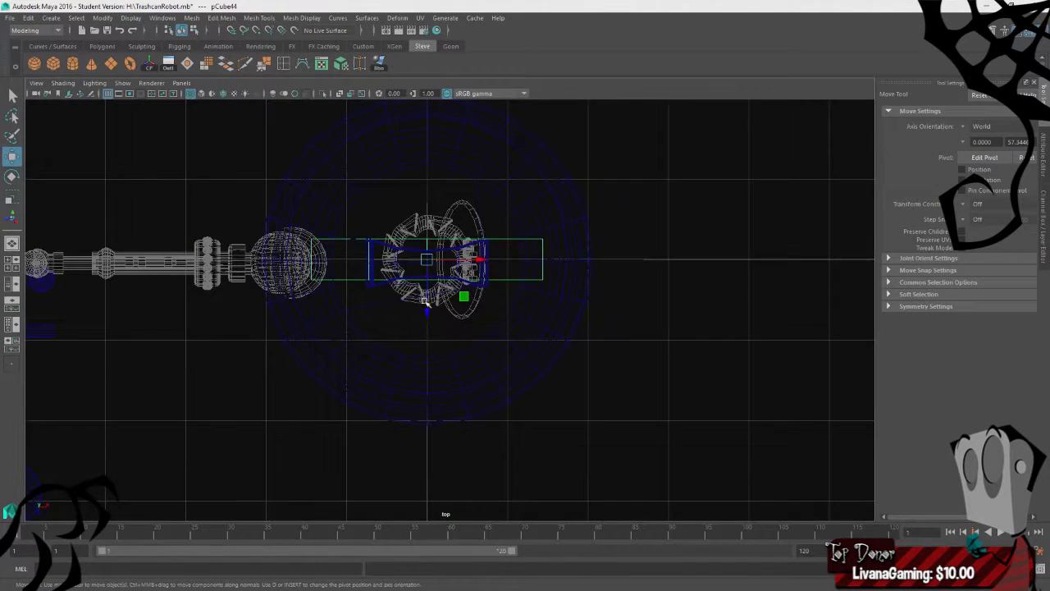
pyautogui.moveTo(425, 310); pyautogui.dragTo(424, 156)
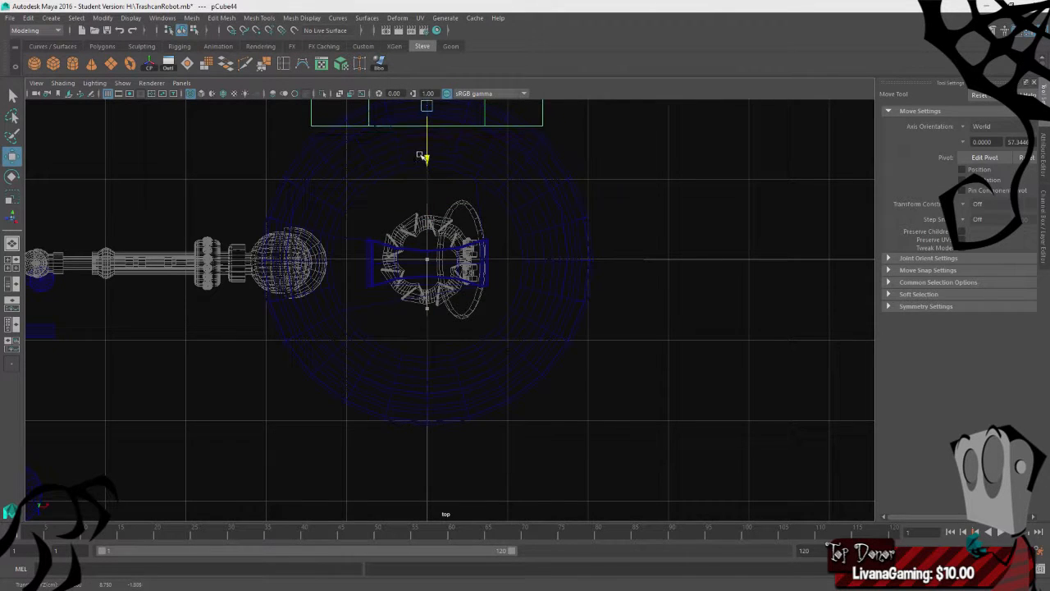
# - Scale the red piece down uniformly in the top view to about a quarter of its size
pyautogui.keyDown('alt'); pyautogui.moveTo(570, 234); pyautogui.dragTo(506, 413, button='middle'); pyautogui.keyUp('alt')
pyautogui.press('r')
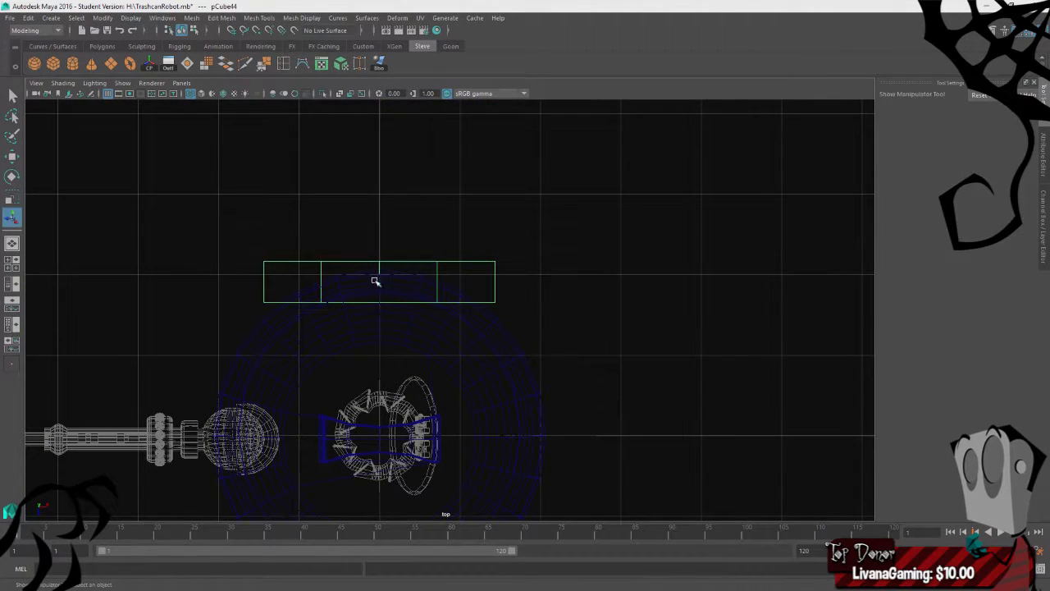
pyautogui.moveTo(385, 285); pyautogui.dragTo(284, 287)
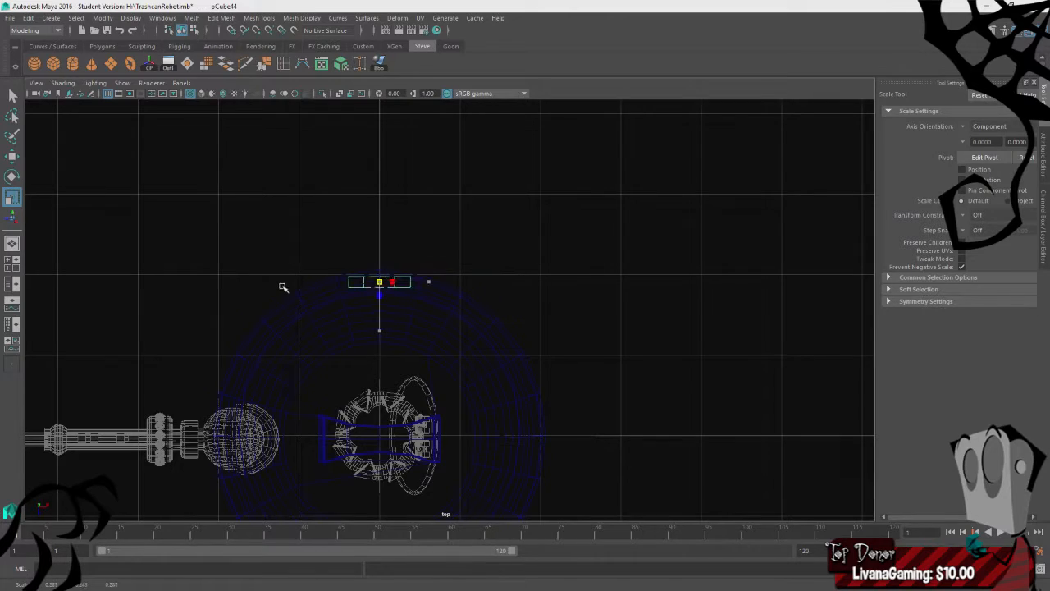
# - Shift the red piece sideways along X in the perspective view, off the centre of the lid opening
pyautogui.press('space')
pyautogui.press('space')
pyautogui.keyDown('alt'); pyautogui.moveTo(578, 279); pyautogui.dragTo(441, 300); pyautogui.keyUp('alt')
pyautogui.scroll(5, 551, 293)
pyautogui.keyDown('alt'); pyautogui.moveTo(305, 293); pyautogui.dragTo(394, 323, button='middle'); pyautogui.keyUp('alt')
pyautogui.press('w')
pyautogui.moveTo(293, 245); pyautogui.dragTo(255, 248)
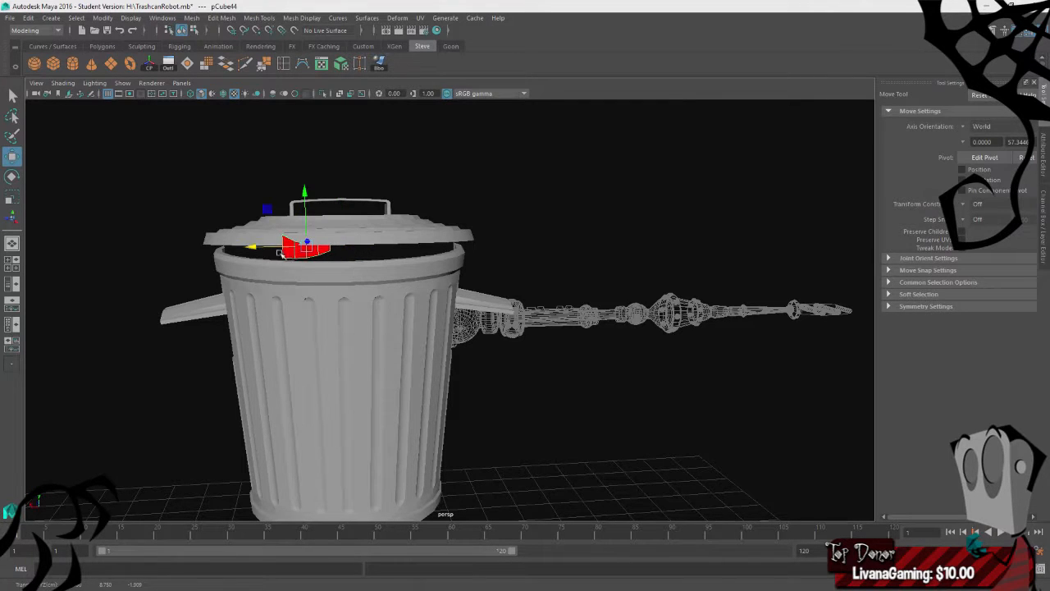
# - Scale the red piece down further and lower it slightly into the gap between lid and can
pyautogui.press('e')
pyautogui.press('r')
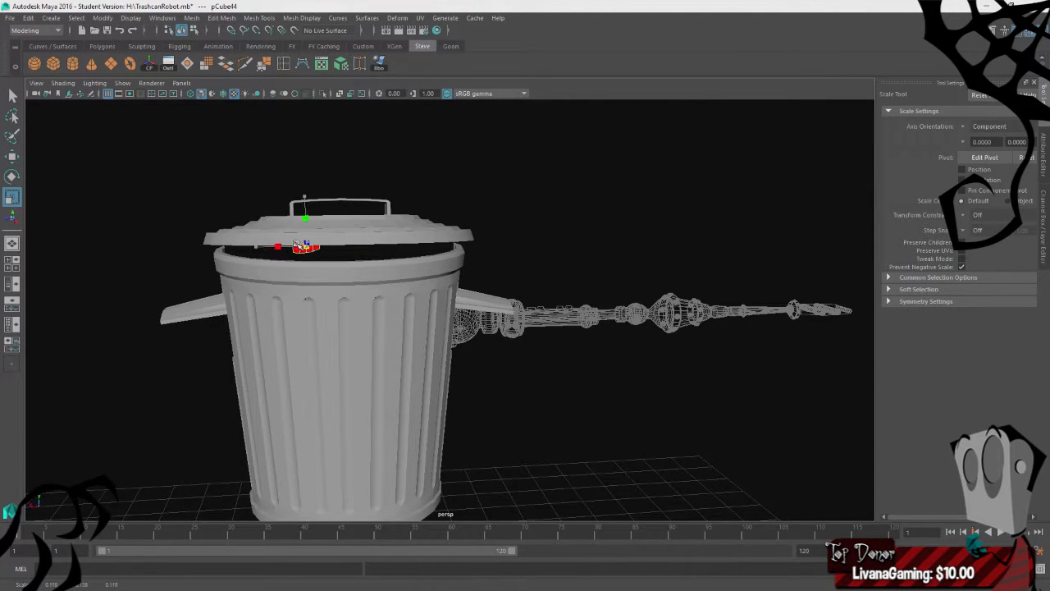
pyautogui.press('w')
pyautogui.moveTo(311, 197); pyautogui.dragTo(312, 202)
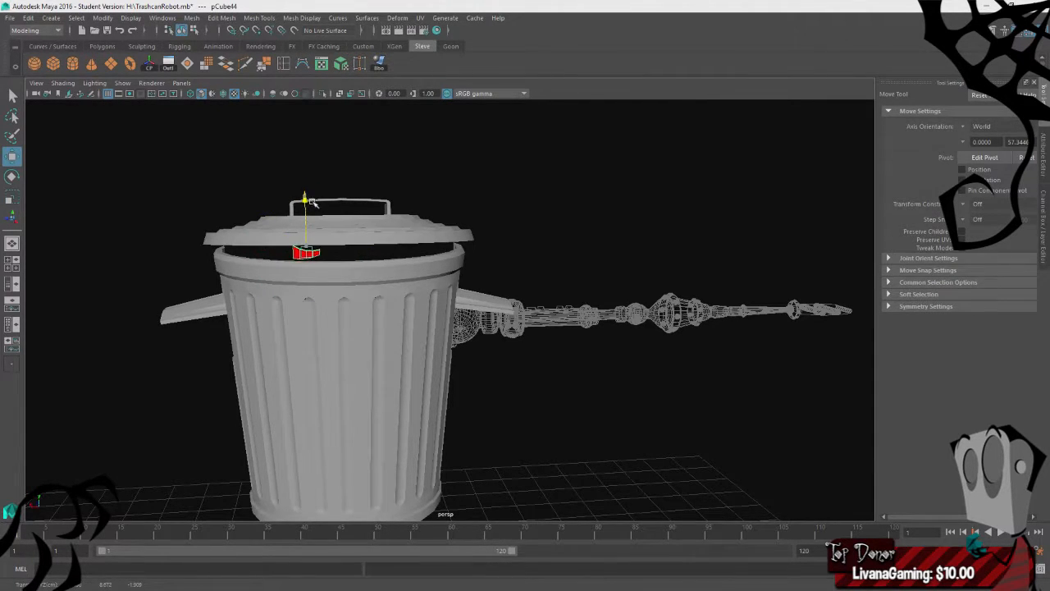
# - Examine the red piece's size and placement under the lid from the front, with and without its selection
pyautogui.keyDown('alt'); pyautogui.moveTo(497, 274); pyautogui.dragTo(648, 283, button='right'); pyautogui.keyUp('alt')
pyautogui.keyDown('alt'); pyautogui.moveTo(402, 279); pyautogui.dragTo(509, 324, button='middle'); pyautogui.keyUp('alt')
pyautogui.keyDown('alt'); pyautogui.moveTo(509, 324); pyautogui.dragTo(501, 348); pyautogui.keyUp('alt')
pyautogui.click(576, 166)
pyautogui.keyDown('alt'); pyautogui.moveTo(328, 242); pyautogui.dragTo(365, 246, button='right'); pyautogui.keyUp('alt')
pyautogui.keyDown('alt'); pyautogui.moveTo(366, 246); pyautogui.dragTo(374, 266); pyautogui.keyUp('alt')
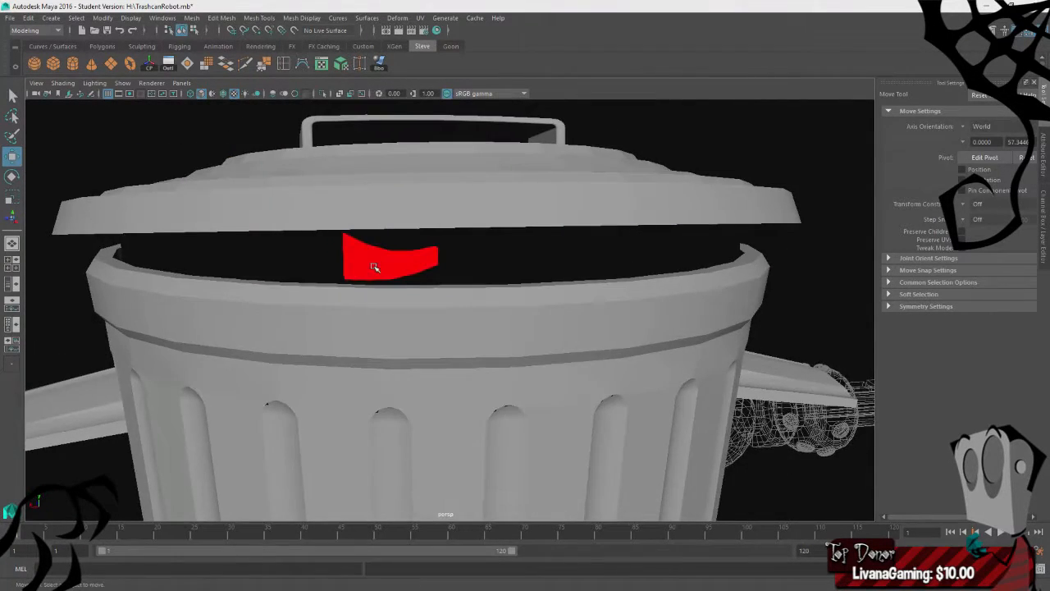
pyautogui.click(374, 267)
pyautogui.keyDown('alt'); pyautogui.moveTo(558, 291); pyautogui.dragTo(490, 295, button='right'); pyautogui.keyUp('alt')
pyautogui.keyDown('alt'); pyautogui.moveTo(490, 295); pyautogui.dragTo(469, 288); pyautogui.keyUp('alt')
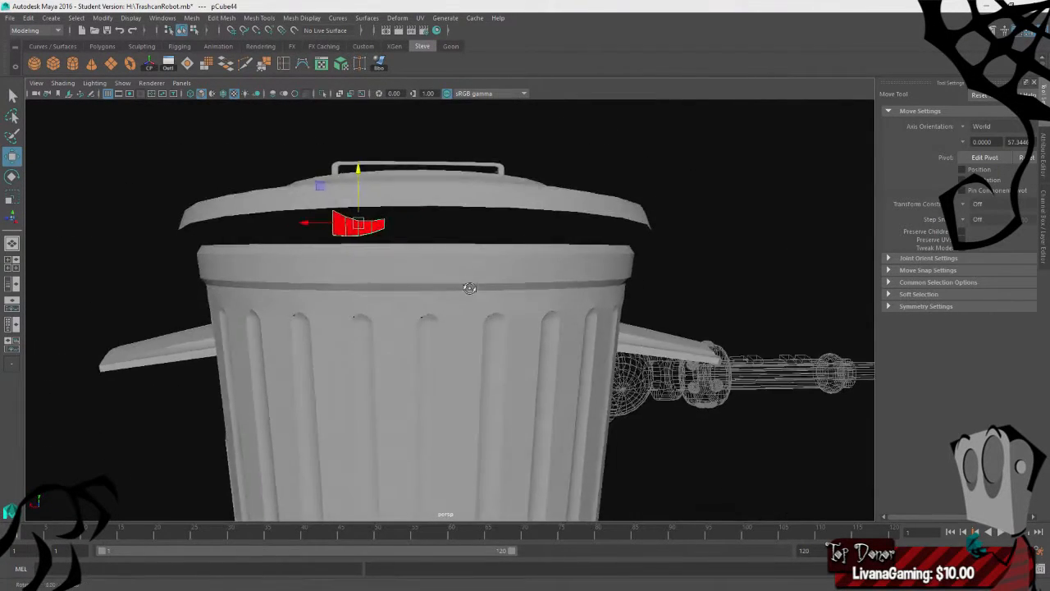
pyautogui.click(718, 267)
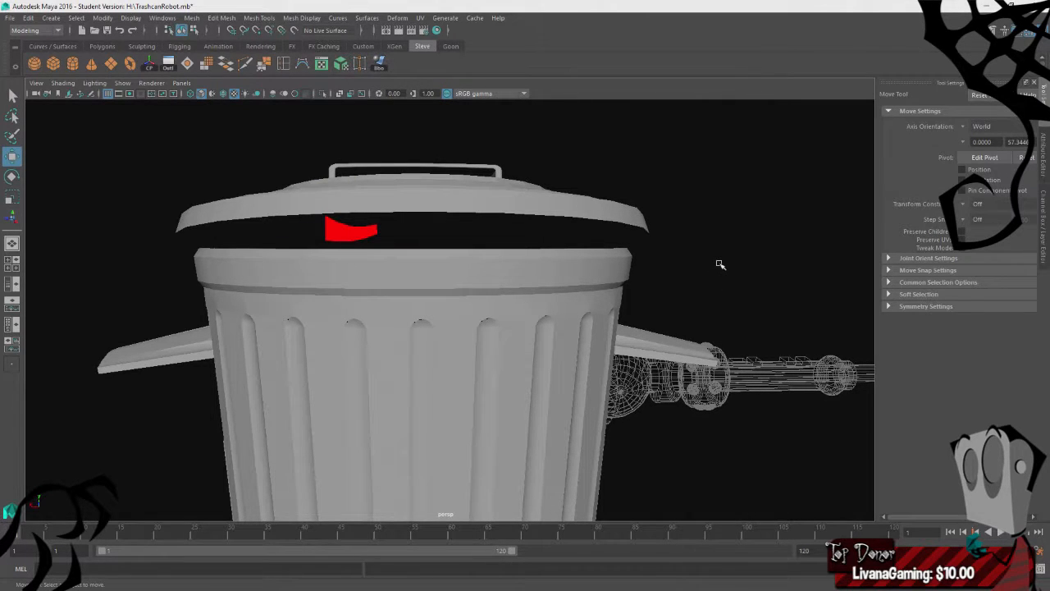
pyautogui.click(355, 231)
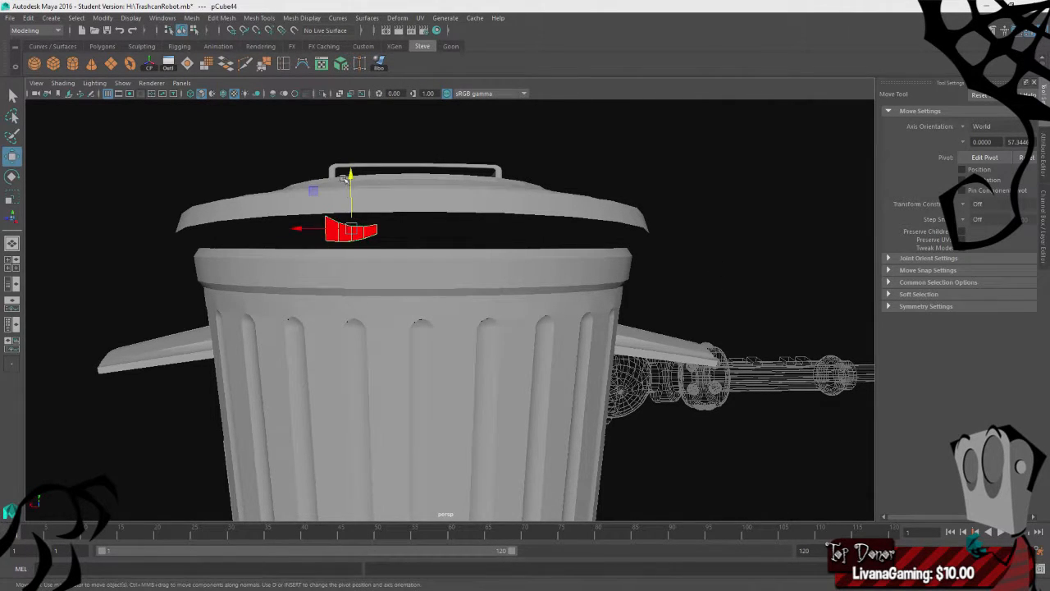
pyautogui.click(534, 166)
# - Try to move the red piece back along Z into the can from a side angle, and undo the move
pyautogui.keyDown('alt'); pyautogui.moveTo(293, 220); pyautogui.dragTo(663, 231); pyautogui.keyUp('alt')
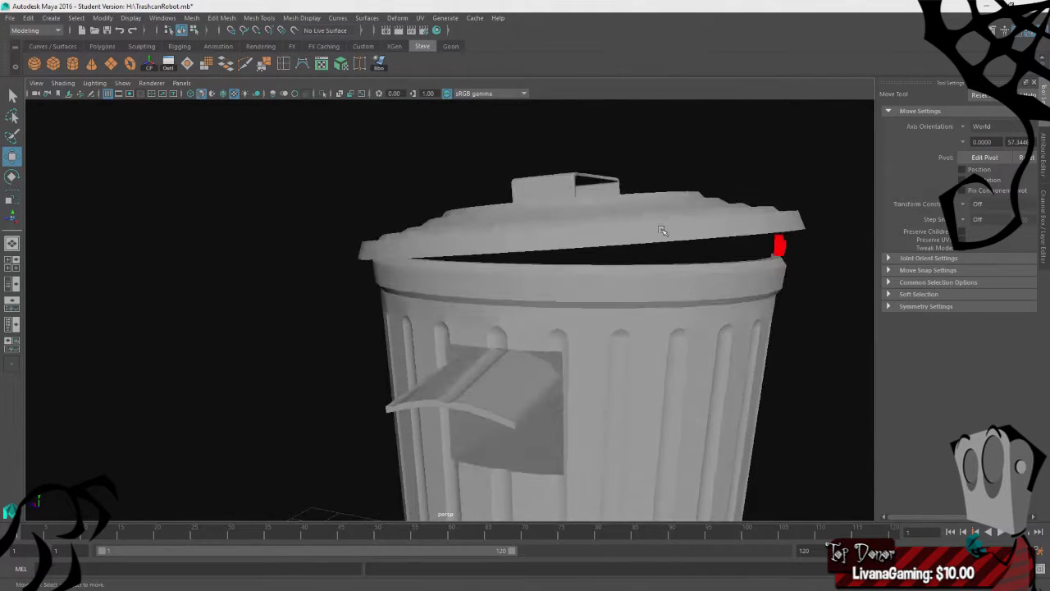
pyautogui.click(777, 249)
pyautogui.moveTo(730, 243); pyautogui.dragTo(701, 288)
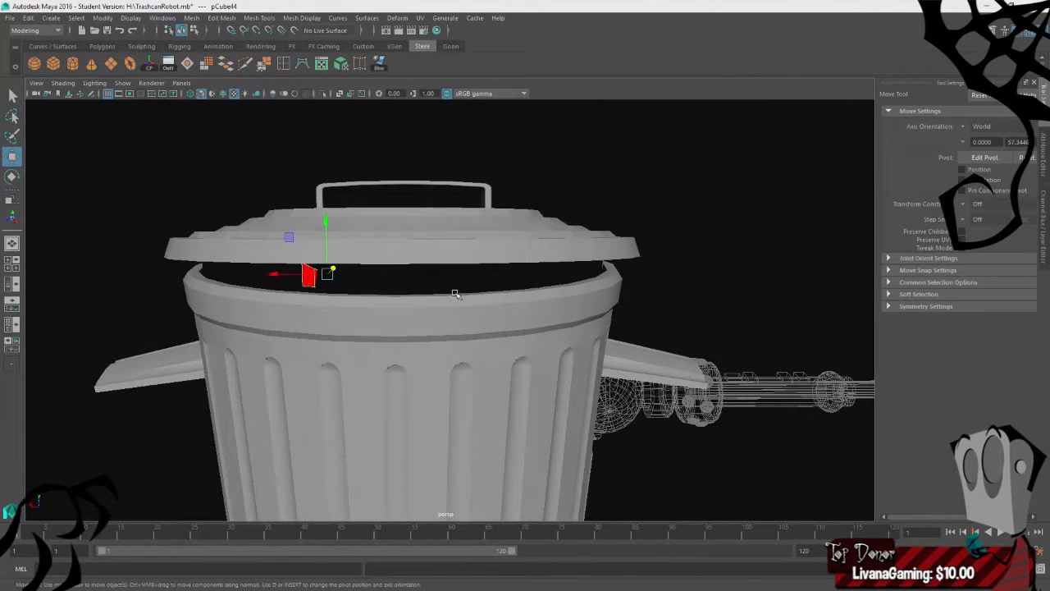
pyautogui.hotkey('ctrl', 'z')
# - Rotate the red piece about the vertical axis in the top view to follow the rim's curve, and nudge it inward
pyautogui.moveTo(385, 319)
pyautogui.keyDown('alt'); pyautogui.mouseDown()
pyautogui.moveTo(405, 329)
pyautogui.moveTo(403, 312)
pyautogui.mouseUp(); pyautogui.keyUp('alt')
pyautogui.press('space')
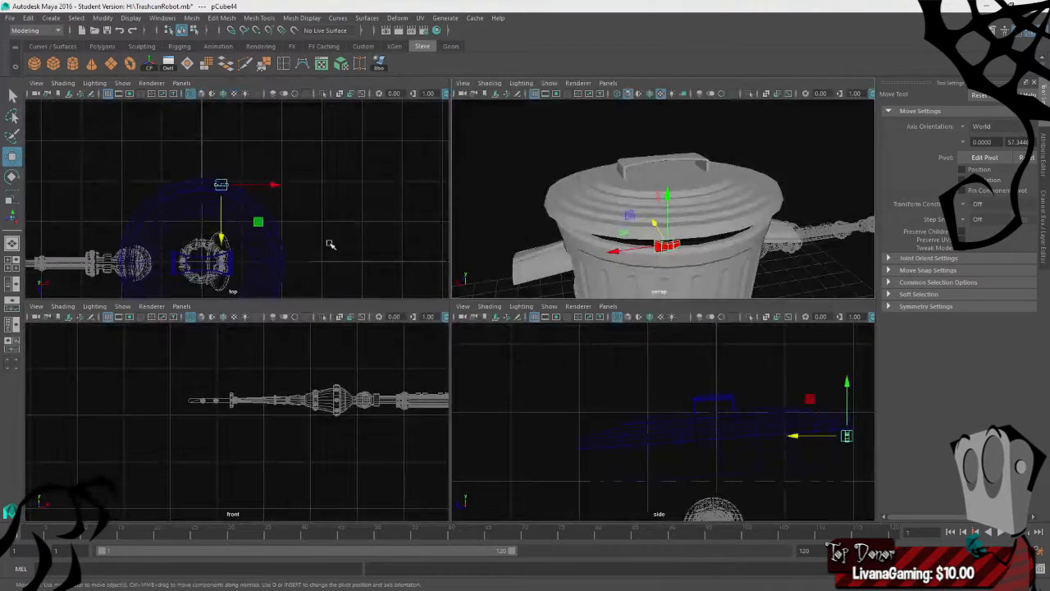
pyautogui.press('space')
pyautogui.scroll(6, 434, 267)
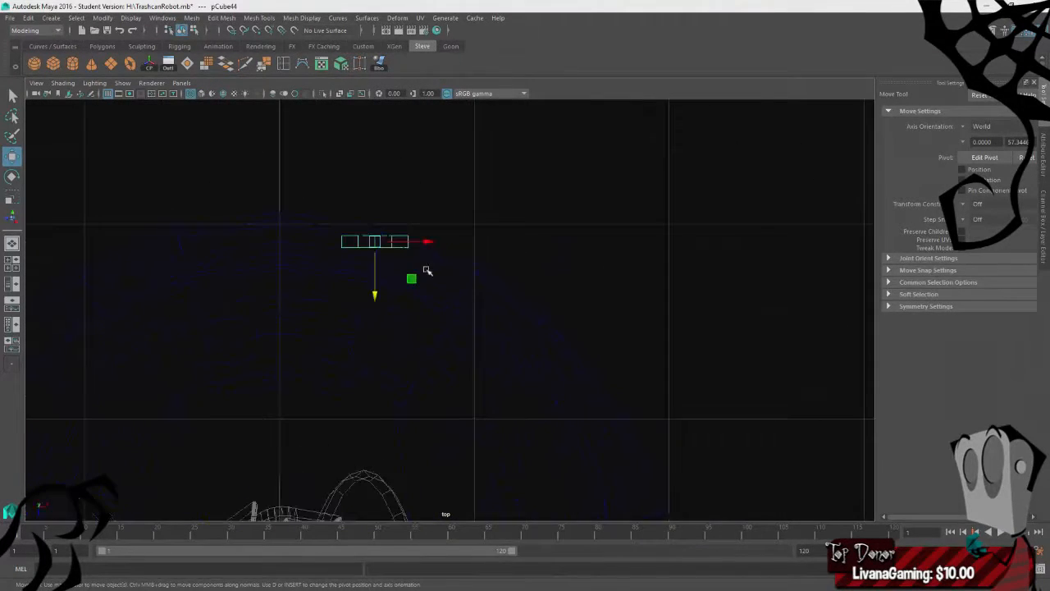
pyautogui.press('e')
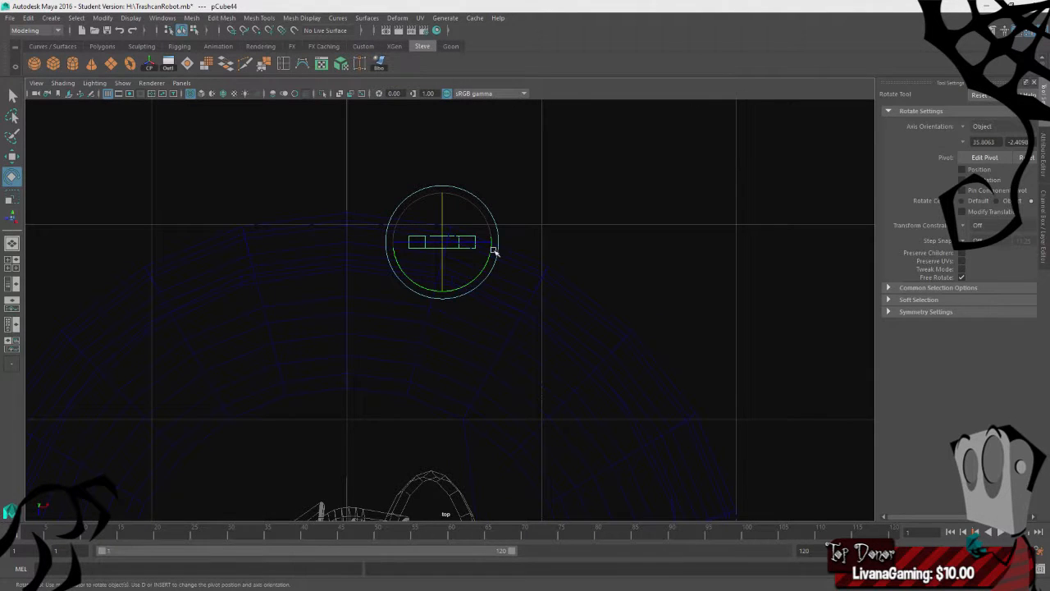
pyautogui.moveTo(491, 249); pyautogui.dragTo(490, 259)
pyautogui.press('w')
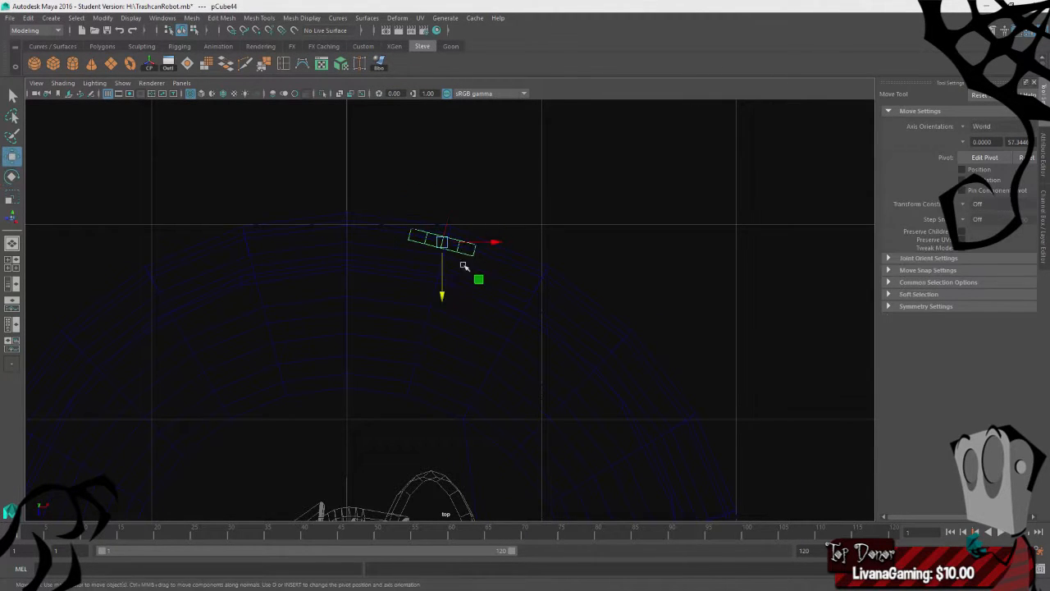
pyautogui.moveTo(483, 283); pyautogui.dragTo(482, 291)
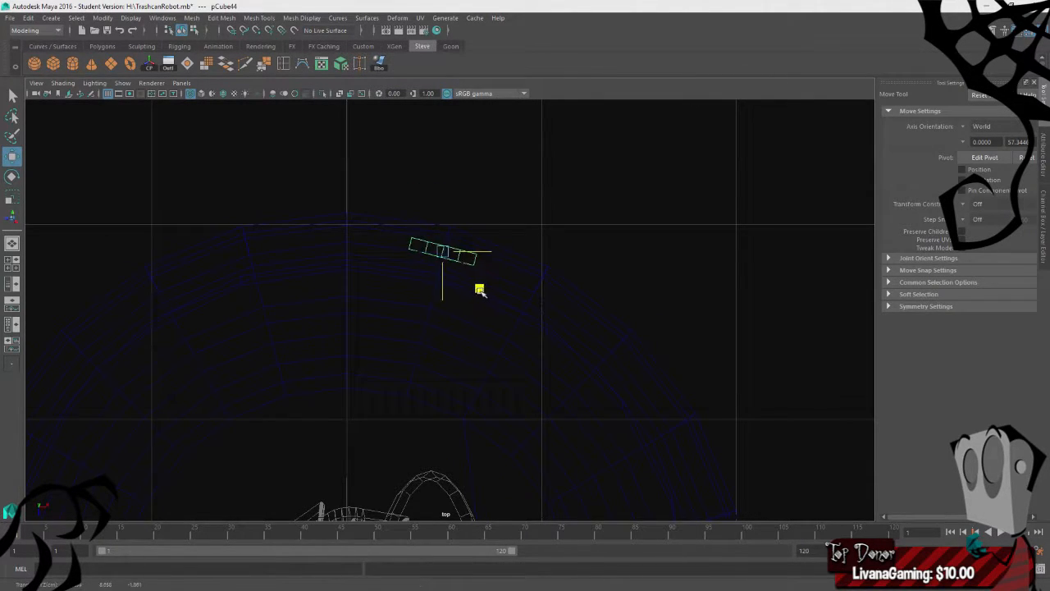
# - Move the red piece further inward in the horizontal plane so it sits behind the can's front rim
pyautogui.press('space')
pyautogui.press('space')
pyautogui.keyDown('alt'); pyautogui.moveTo(480, 291); pyautogui.dragTo(548, 232, button='right'); pyautogui.keyUp('alt')
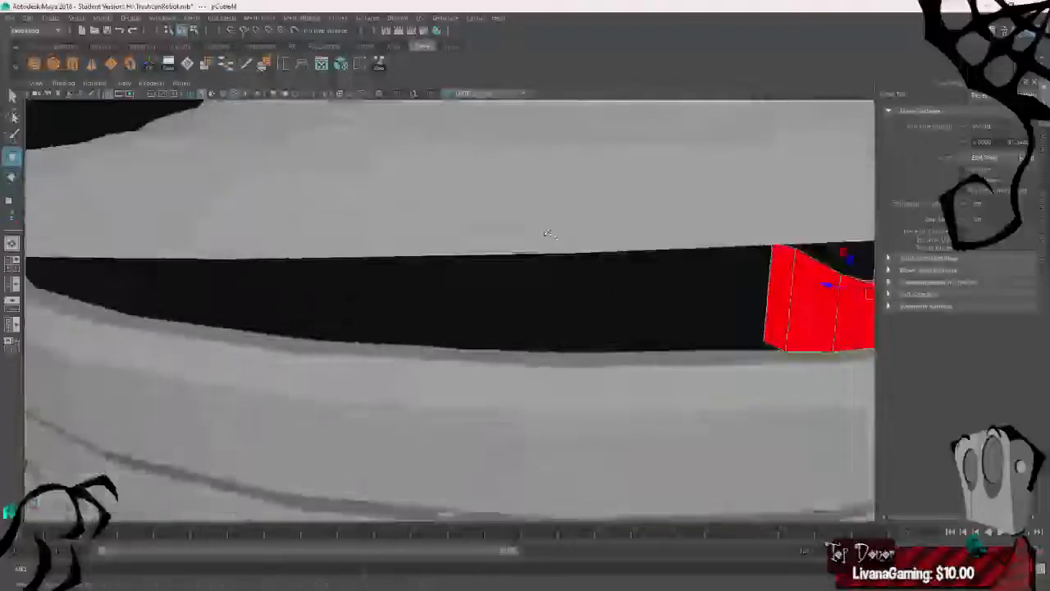
pyautogui.keyDown('alt'); pyautogui.moveTo(549, 233); pyautogui.dragTo(559, 323); pyautogui.keyUp('alt')
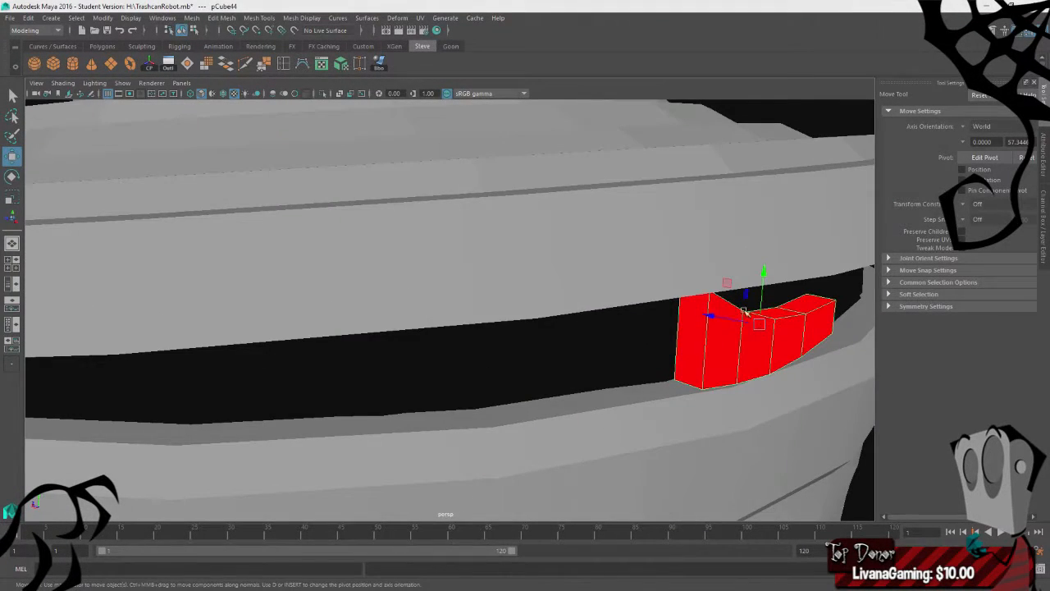
pyautogui.keyDown('alt'); pyautogui.moveTo(744, 314); pyautogui.dragTo(481, 353, button='right'); pyautogui.keyUp('alt')
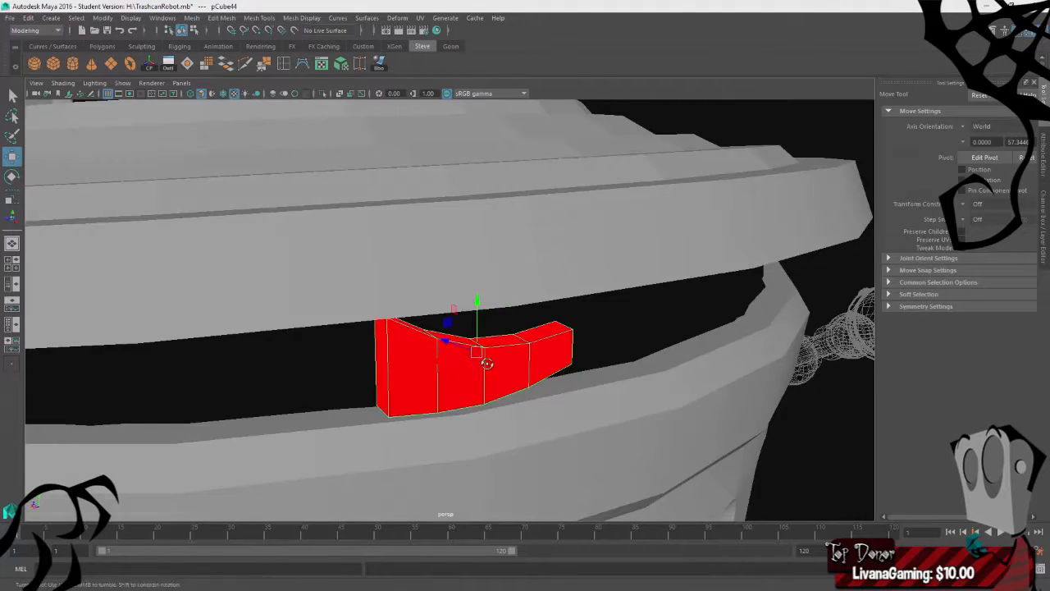
pyautogui.keyDown('alt'); pyautogui.moveTo(481, 352); pyautogui.dragTo(343, 331); pyautogui.keyUp('alt')
pyautogui.keyDown('alt'); pyautogui.moveTo(342, 330); pyautogui.dragTo(466, 145, button='middle'); pyautogui.keyUp('alt')
pyautogui.keyDown('alt'); pyautogui.moveTo(467, 146); pyautogui.dragTo(402, 220); pyautogui.keyUp('alt')
pyautogui.moveTo(145, 342); pyautogui.dragTo(139, 316)
pyautogui.keyDown('alt'); pyautogui.moveTo(139, 316); pyautogui.dragTo(189, 352); pyautogui.keyUp('alt')
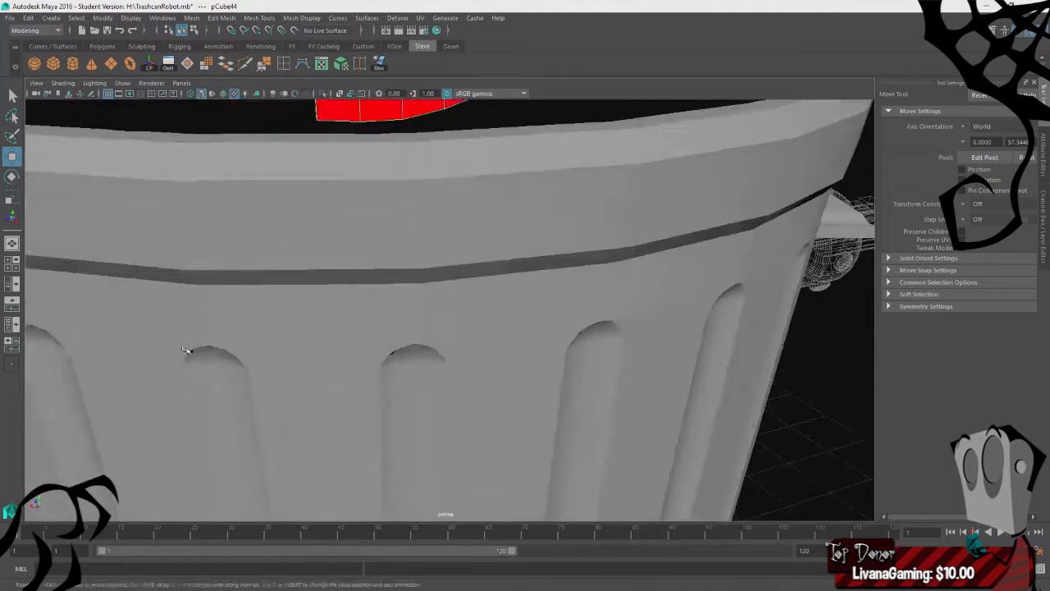
pyautogui.press('f')
pyautogui.keyDown('alt'); pyautogui.moveTo(364, 293); pyautogui.dragTo(397, 330); pyautogui.keyUp('alt')
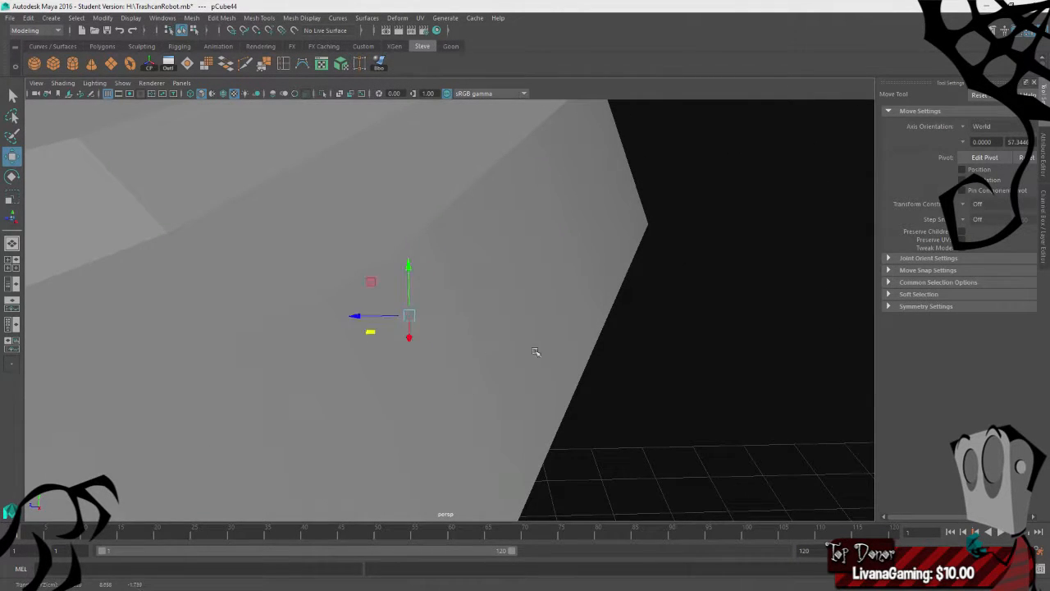
pyautogui.keyDown('alt'); pyautogui.moveTo(489, 345); pyautogui.dragTo(369, 291); pyautogui.keyUp('alt')
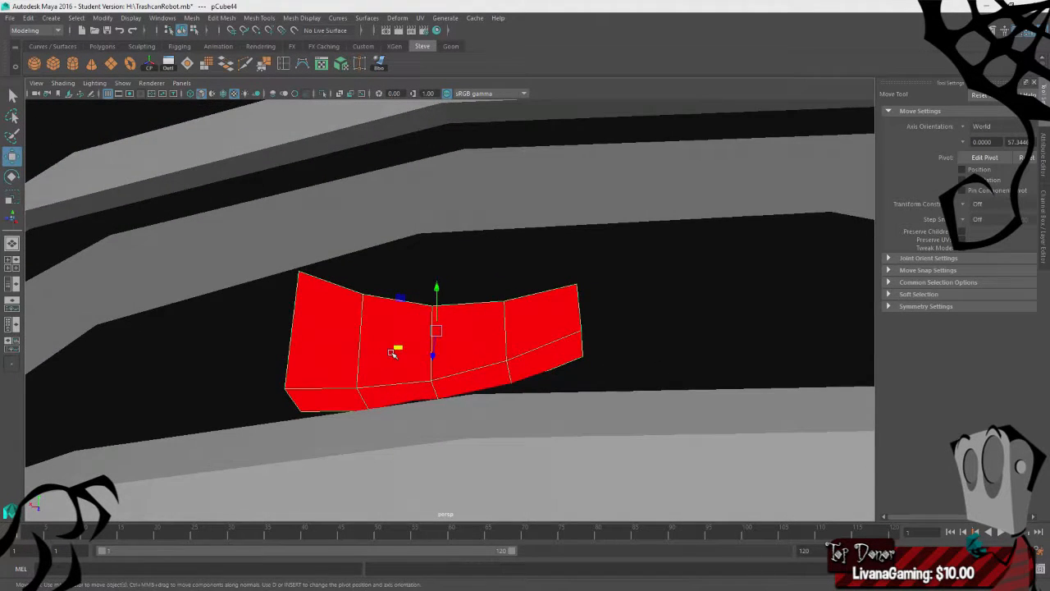
pyautogui.moveTo(399, 347); pyautogui.dragTo(421, 364)
# - Fine-tune the red piece's rotation about its vertical axis and nudge it slightly in the horizontal plane
pyautogui.press('e')
pyautogui.moveTo(442, 304); pyautogui.dragTo(439, 306)
pyautogui.keyDown('alt'); pyautogui.moveTo(287, 345); pyautogui.dragTo(298, 352); pyautogui.keyUp('alt')
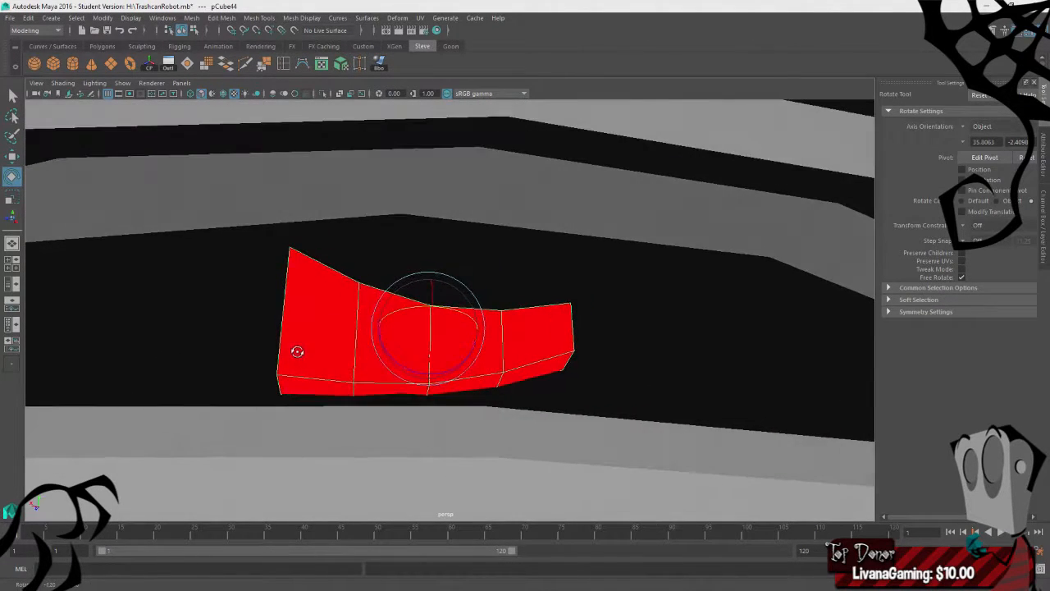
pyautogui.moveTo(442, 310); pyautogui.dragTo(442, 310)
pyautogui.keyDown('alt'); pyautogui.moveTo(327, 347); pyautogui.dragTo(402, 355); pyautogui.keyUp('alt')
pyautogui.press('w')
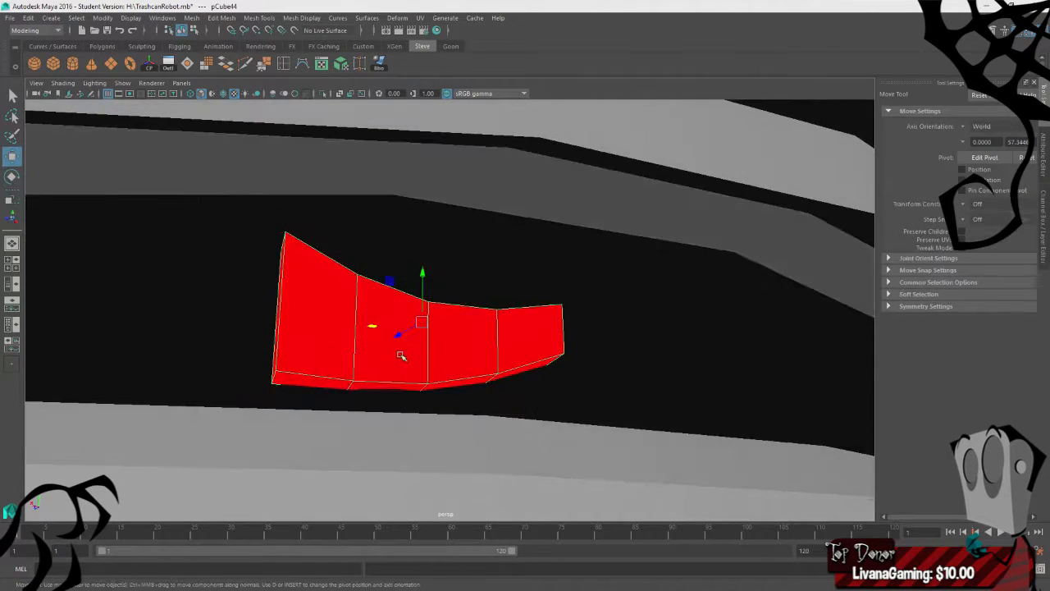
pyautogui.moveTo(373, 327); pyautogui.dragTo(377, 330, button='middle')
pyautogui.keyDown('alt'); pyautogui.moveTo(376, 331); pyautogui.dragTo(509, 353); pyautogui.keyUp('alt')
# - Duplicate the red piece in the top view and turn the copy about its vertical axis with Relative step snapping at 11.25
pyautogui.press('space')
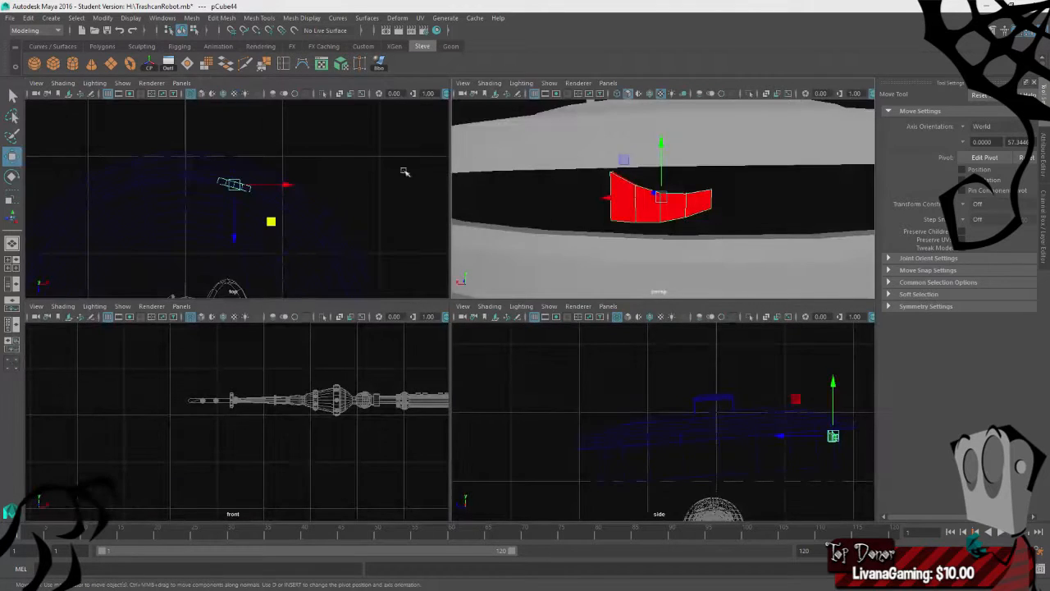
pyautogui.press('space')
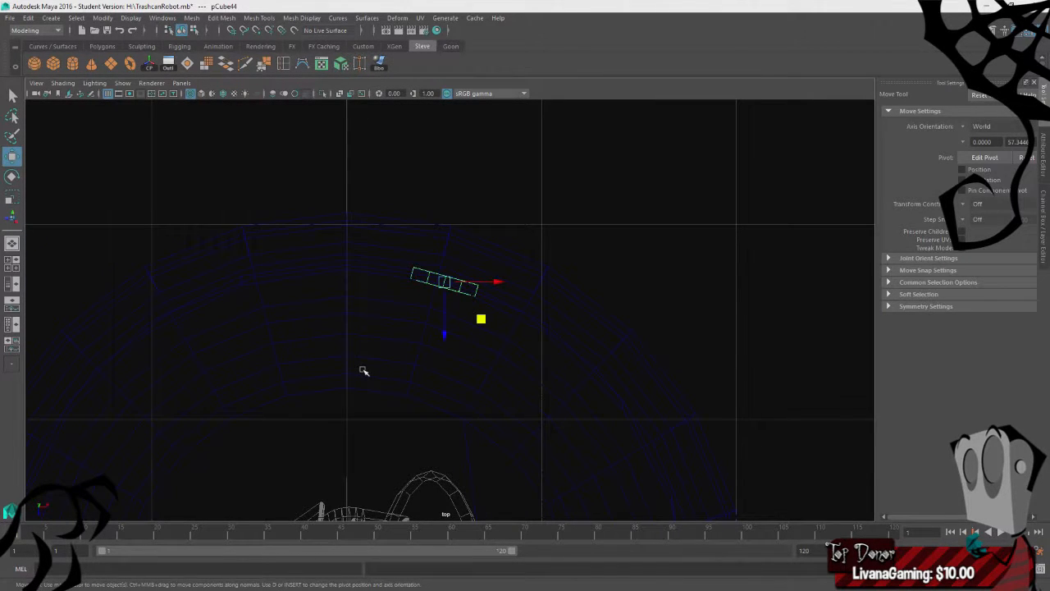
pyautogui.press('e')
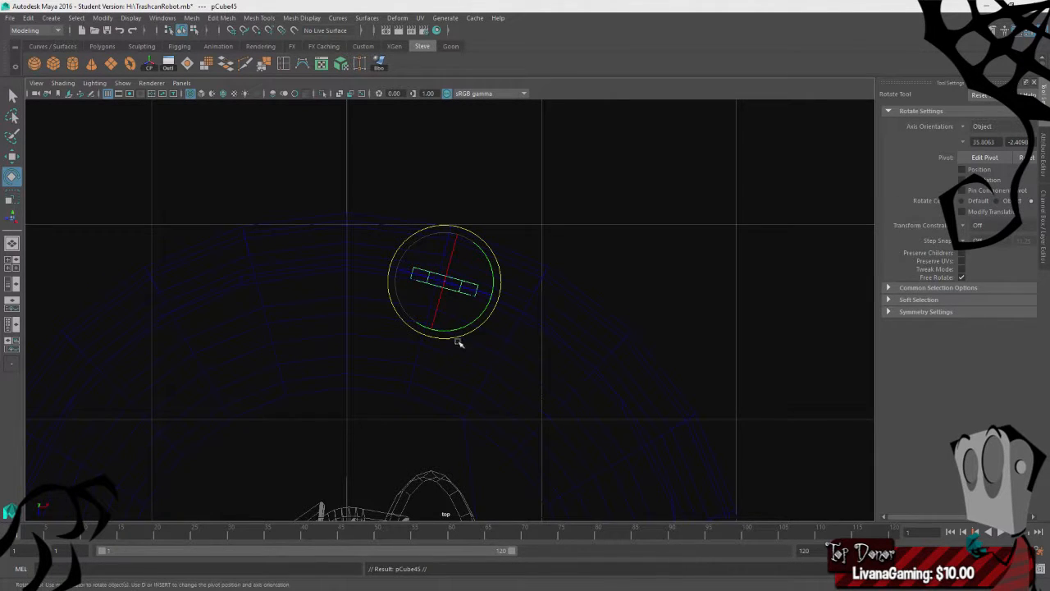
pyautogui.click(964, 227)
pyautogui.click(951, 244)
pyautogui.click(964, 242)
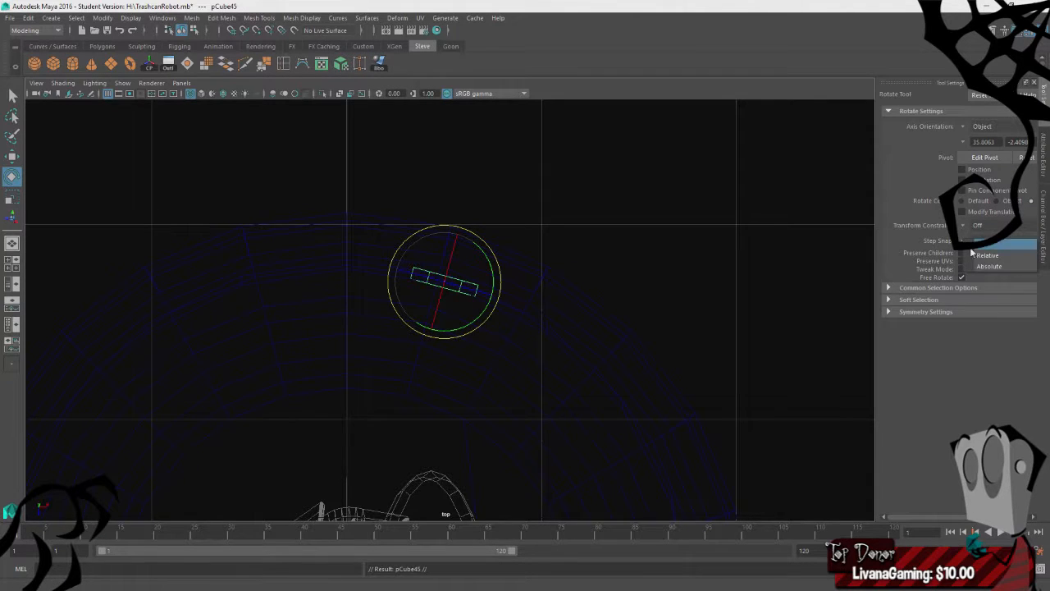
pyautogui.click(977, 255)
pyautogui.moveTo(455, 331); pyautogui.dragTo(389, 172)
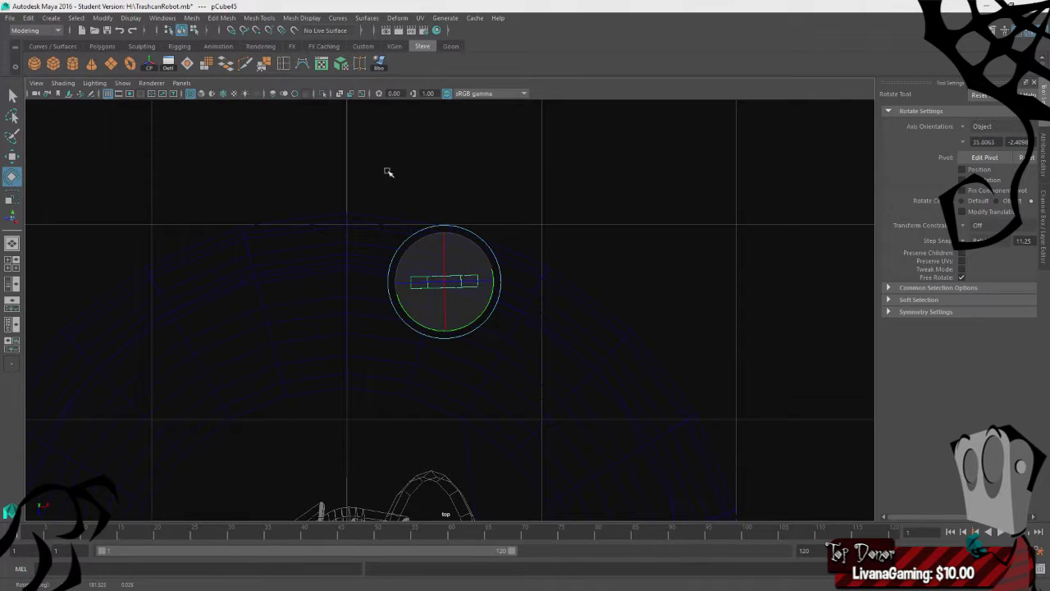